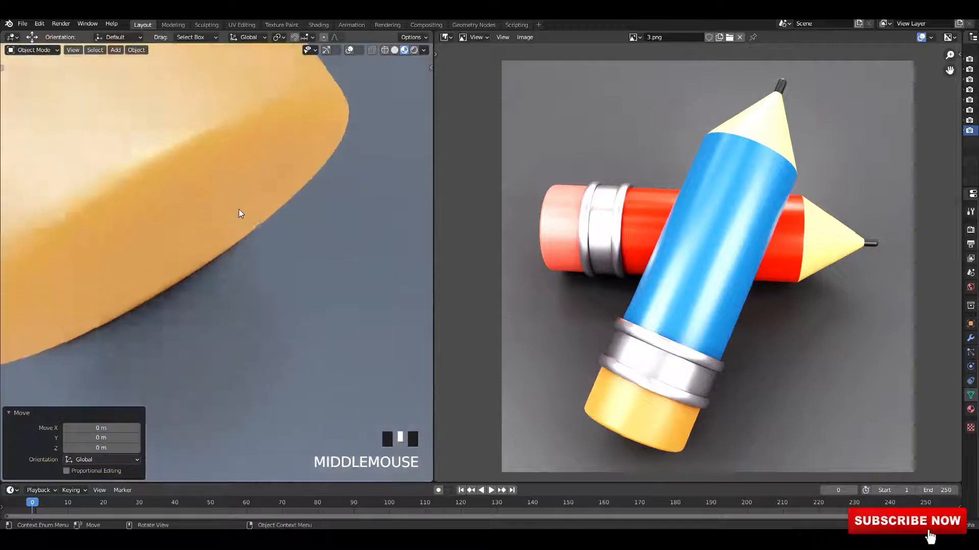
# Step: Examine the finished pencil model and its rendered reference image side by side
pyautogui.scroll(3, 258, 262)
pyautogui.keyDown('shift'); pyautogui.moveTo(258, 262); pyautogui.dragTo(424, 56, button='middle'); pyautogui.keyUp('shift')
pyautogui.click(293, 179)
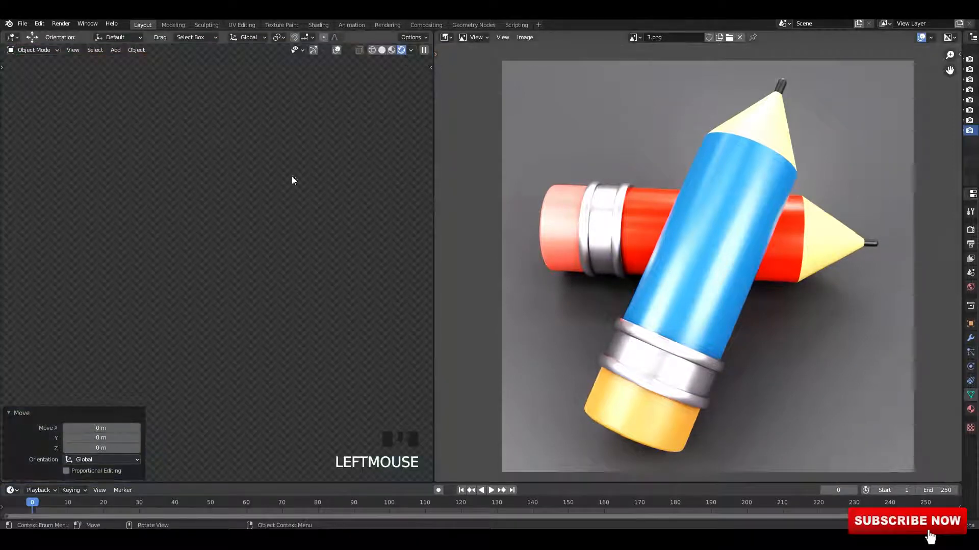
pyautogui.scroll(-3, 321, 212)
pyautogui.moveTo(321, 212)
pyautogui.keyDown('shift'); pyautogui.mouseDown(button='middle')
pyautogui.moveTo(262, 250)
pyautogui.moveTo(320, 209)
pyautogui.mouseUp(button='middle'); pyautogui.keyUp('shift')
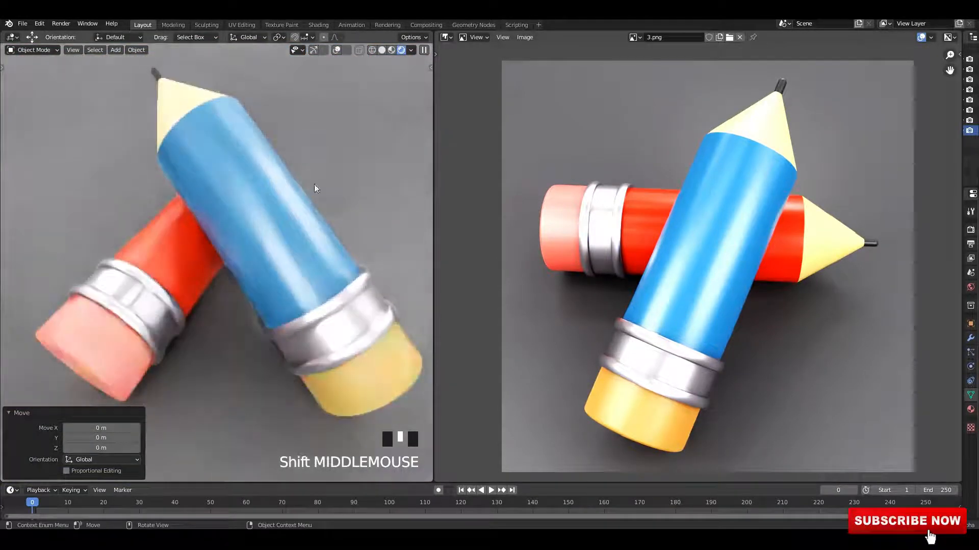
pyautogui.keyDown('ctrl'); pyautogui.moveTo(724, 225); pyautogui.dragTo(745, 204, button='middle'); pyautogui.keyUp('ctrl')
pyautogui.scroll(2, 745, 203)
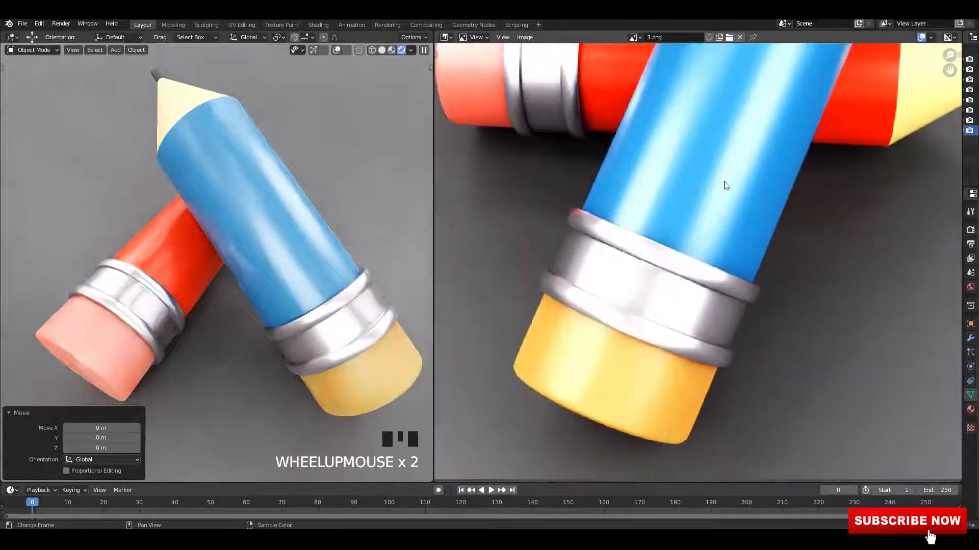
pyautogui.hotkey('ctrl', 's')
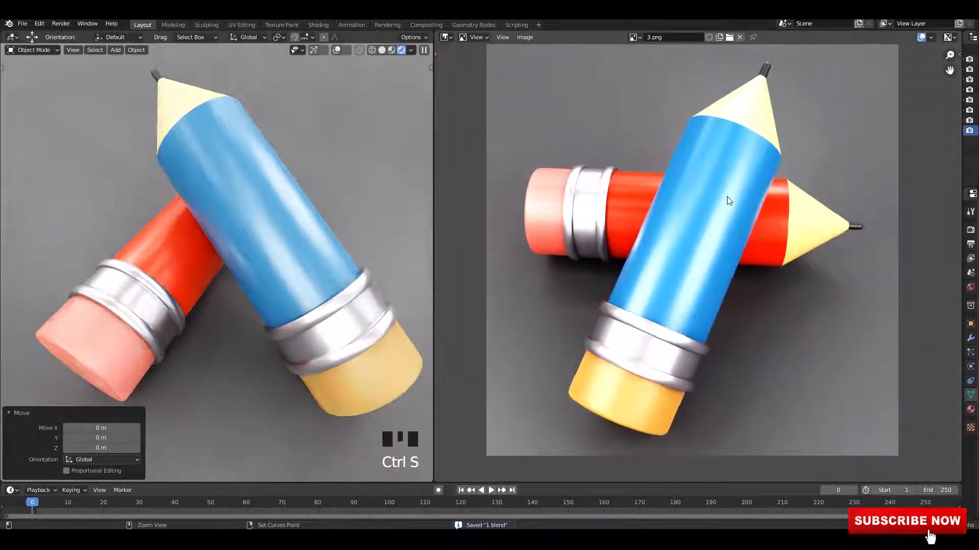
pyautogui.hotkey('ctrl', 's')
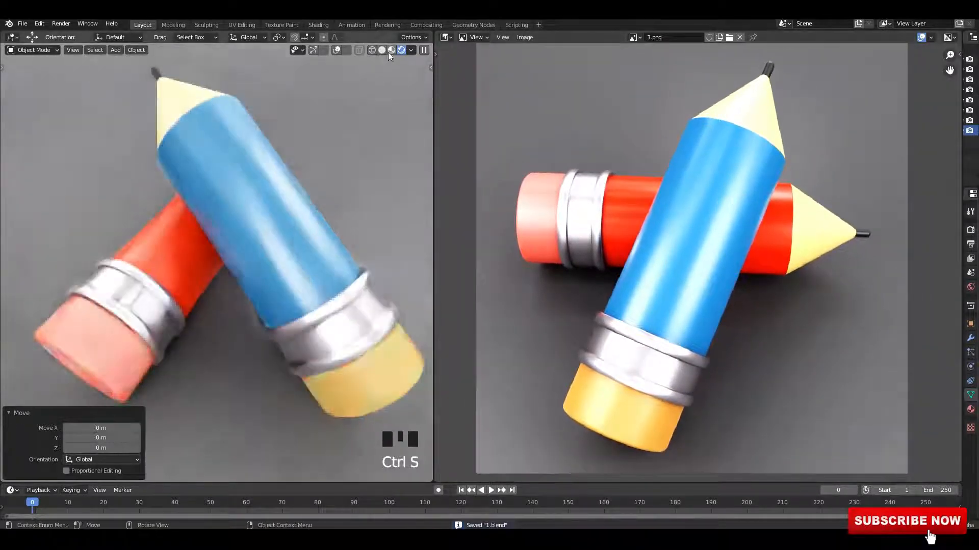
# Step: Switch the viewport to solid shading and inspect the pencils' geometry against the reference
pyautogui.click(382, 49)
pyautogui.scroll(-1, 334, 184)
pyautogui.moveTo(334, 185); pyautogui.dragTo(348, 174, button='middle')
pyautogui.hotkey('ctrl', 's')
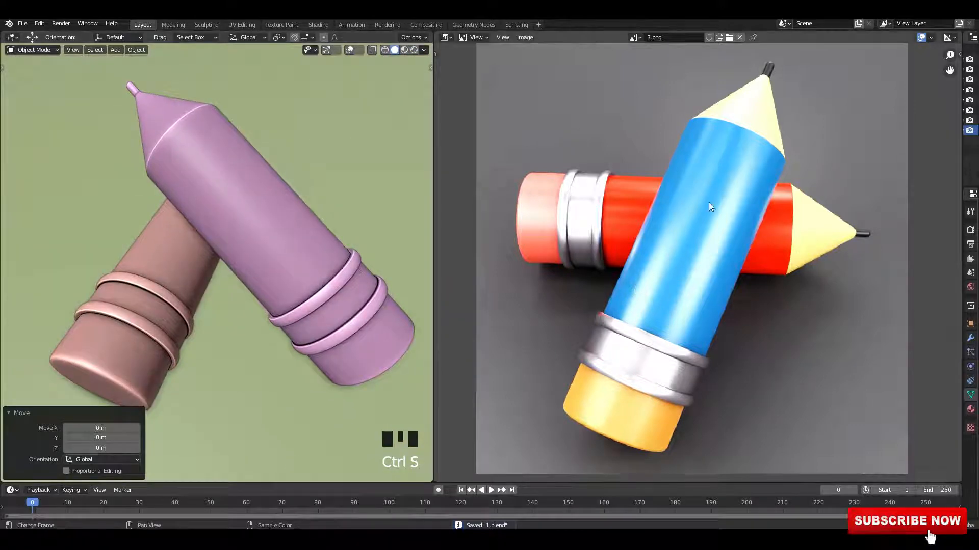
pyautogui.moveTo(440, 484); pyautogui.dragTo(444, 507)
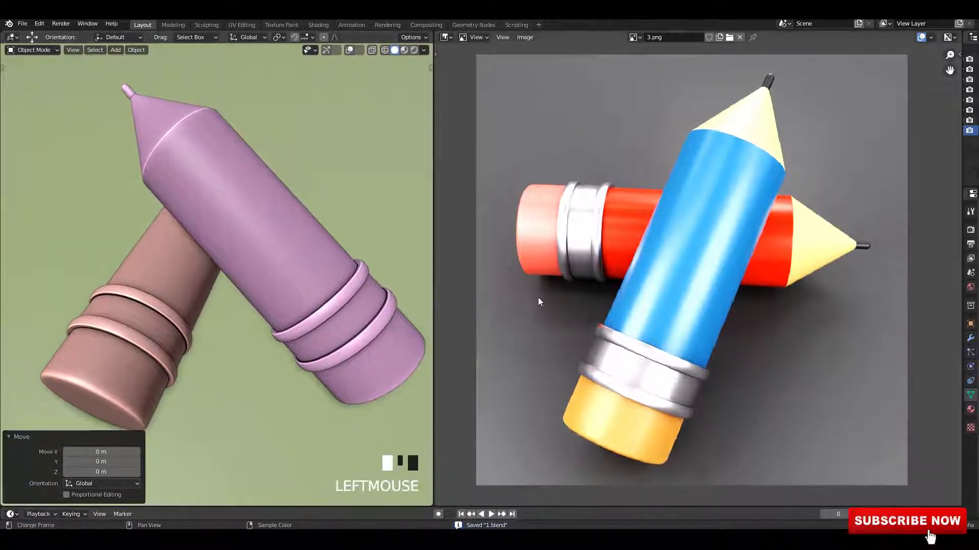
pyautogui.scroll(1, 682, 261)
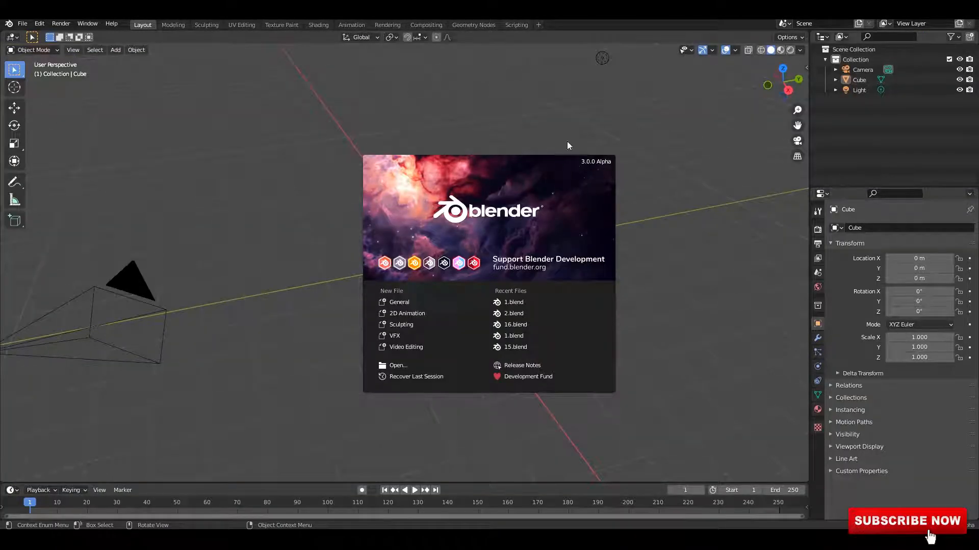
pyautogui.click(567, 142)
pyautogui.press('n')
pyautogui.press('n')
pyautogui.click(662, 195)
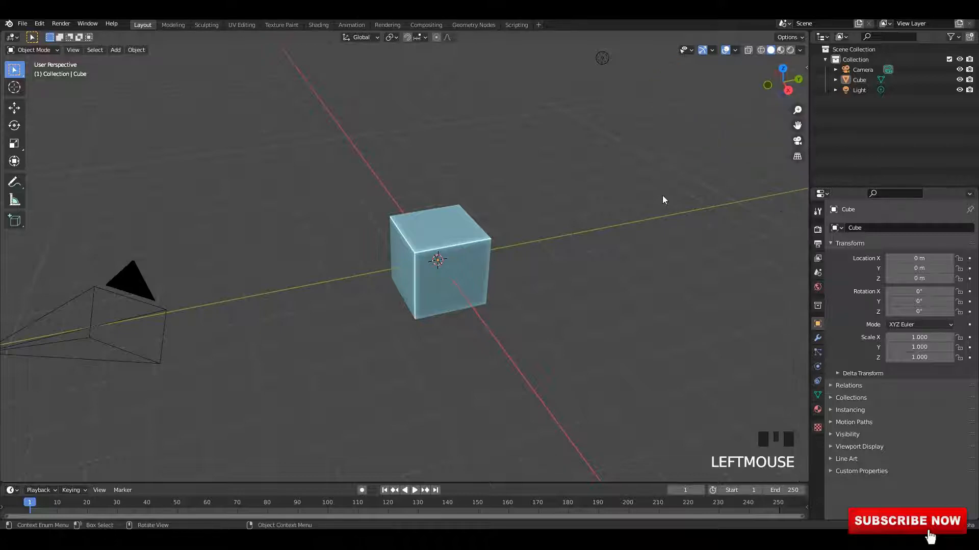
# Step: Delete all default objects from the scene and save the file
pyautogui.press('a')
pyautogui.press('x')
pyautogui.hotkey('ctrl', 's')
pyautogui.moveTo(377, 177); pyautogui.dragTo(398, 183, button='middle')
pyautogui.click(14, 108)
pyautogui.hotkey('shift', 'a')
pyautogui.moveTo(399, 183)
pyautogui.click(451, 231)
pyautogui.scroll(3, 515, 260)
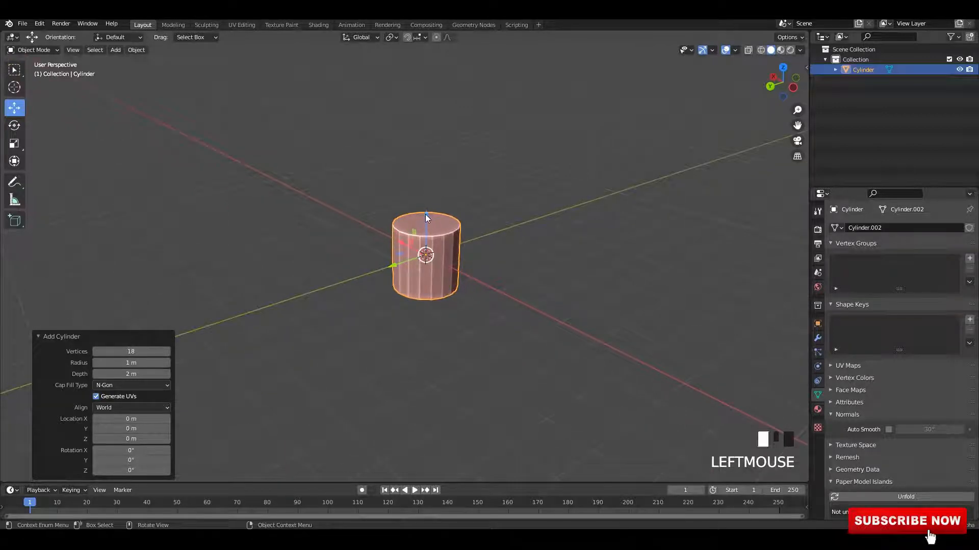
pyautogui.moveTo(427, 218); pyautogui.dragTo(429, 163)
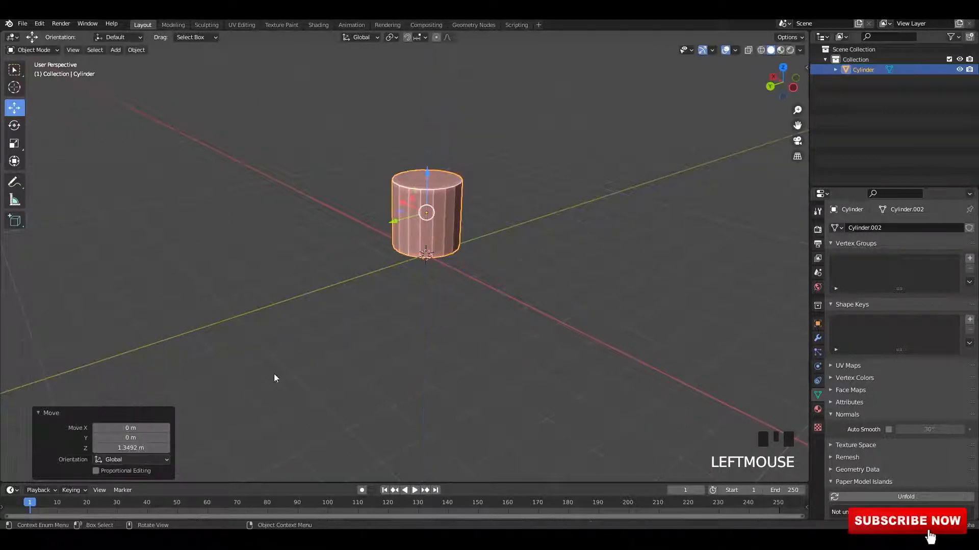
pyautogui.hotkey('ctrl', 'z')
pyautogui.hotkey('ctrl', 'z')
# Step: Add a new cylinder at the world origin and enable Auto Smooth on its mesh
pyautogui.hotkey('shift', 'a')
pyautogui.click(496, 258)
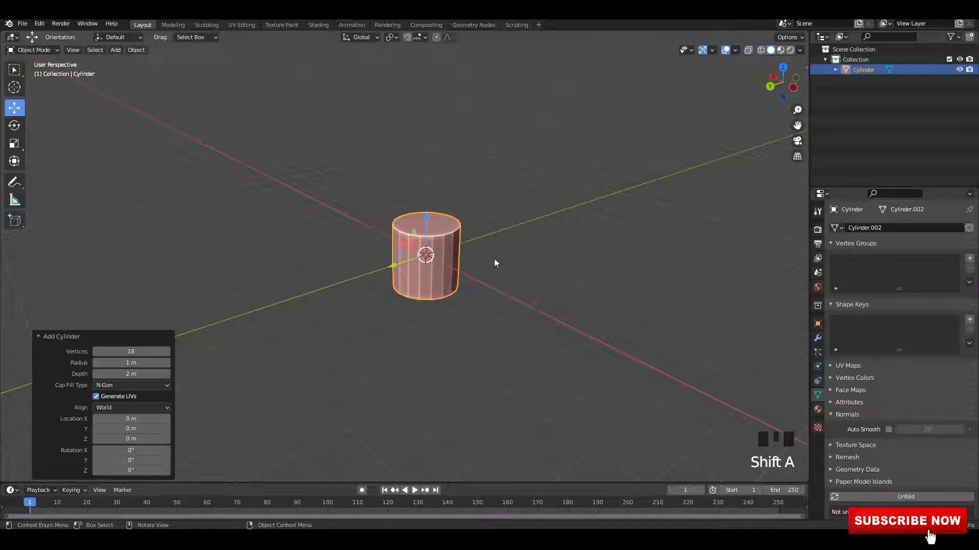
pyautogui.click(549, 251)
pyautogui.click(449, 247)
pyautogui.rightClick(448, 246)
pyautogui.click(448, 248)
pyautogui.scroll(3, 459, 248)
pyautogui.keyDown('alt'); pyautogui.moveTo(463, 248); pyautogui.dragTo(402, 261, button='middle'); pyautogui.keyUp('alt')
pyautogui.click(891, 428)
# Step: Stretch the cylinder in Edit Mode by moving its top about 4 m up along Z
pyautogui.press('Tab')
pyautogui.hotkey('alt', 'z')
pyautogui.moveTo(403, 261); pyautogui.dragTo(403, 197)
pyautogui.moveTo(437, 223); pyautogui.dragTo(428, 337, button='middle')
pyautogui.click(483, 291)
pyautogui.moveTo(405, 281); pyautogui.dragTo(395, 141)
pyautogui.keyDown('shift'); pyautogui.moveTo(435, 306); pyautogui.dragTo(406, 241, button='middle'); pyautogui.keyUp('shift')
pyautogui.hotkey('ctrl', 's')
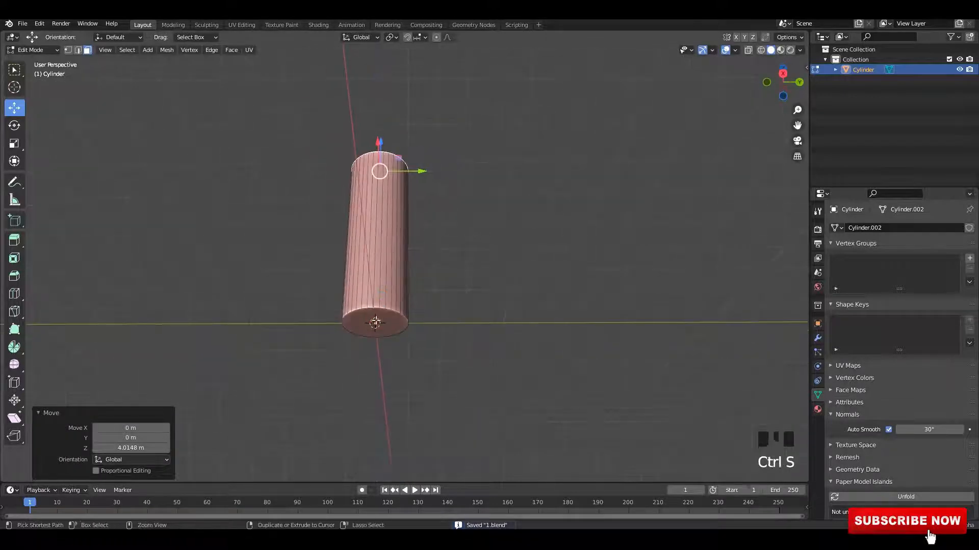
# Step: Extrude the cylinder's bottom downward to lengthen the body
pyautogui.click(380, 324)
pyautogui.moveTo(380, 323)
pyautogui.keyDown('alt'); pyautogui.mouseDown(button='middle')
pyautogui.moveTo(379, 300)
pyautogui.moveTo(387, 306)
pyautogui.mouseUp(button='middle'); pyautogui.keyUp('alt')
pyautogui.keyDown('shift'); pyautogui.moveTo(388, 305); pyautogui.dragTo(403, 336, button='middle'); pyautogui.keyUp('shift')
pyautogui.scroll(3, 393, 324)
pyautogui.keyDown('shift'); pyautogui.moveTo(430, 281); pyautogui.dragTo(434, 263, button='middle'); pyautogui.keyUp('shift')
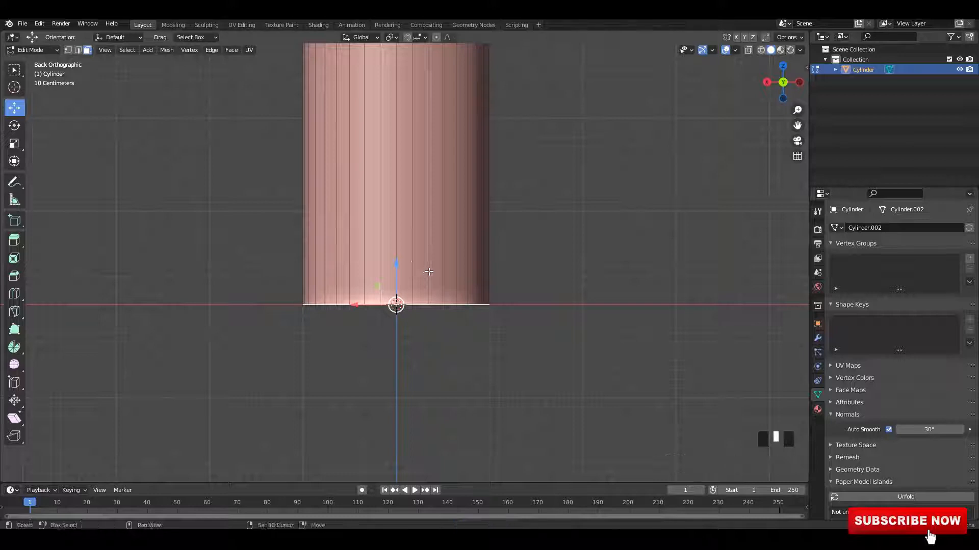
pyautogui.rightClick(430, 293)
pyautogui.press('e')
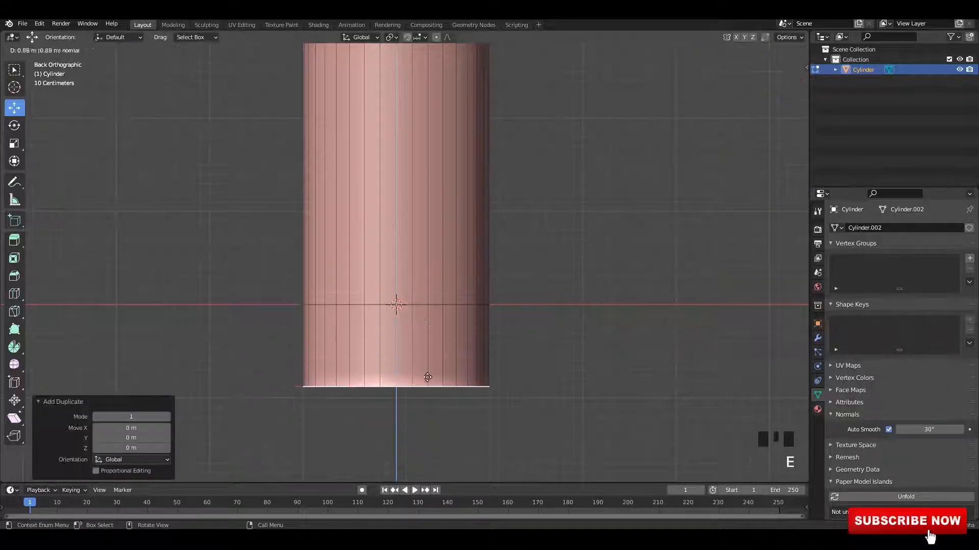
pyautogui.click(430, 408)
# Step: Select the cylinder's bottom edge loop and bevel it
pyautogui.click(469, 387)
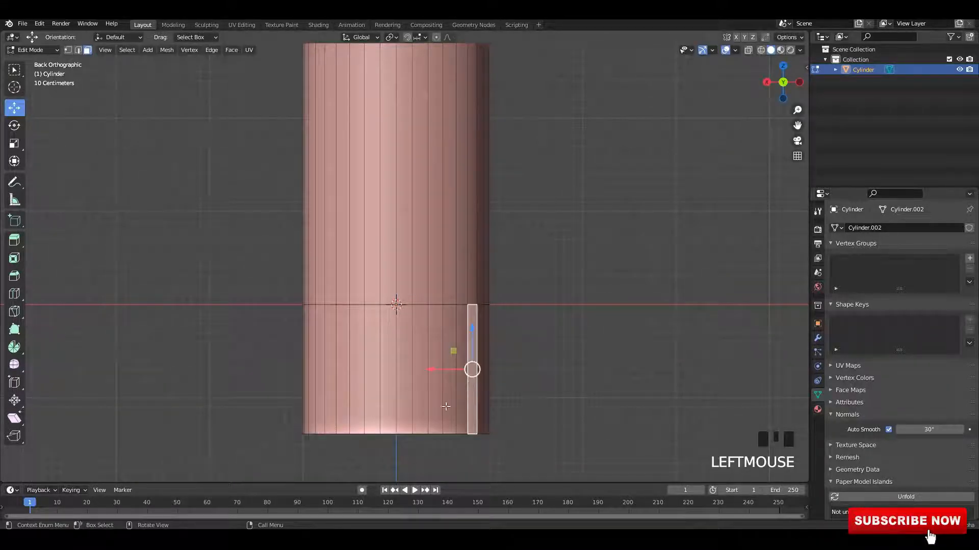
pyautogui.moveTo(446, 407); pyautogui.dragTo(470, 319, button='middle')
pyautogui.scroll(2, 458, 367)
pyautogui.hotkey('ctrl', 'b')
pyautogui.click(563, 332)
pyautogui.click(446, 286)
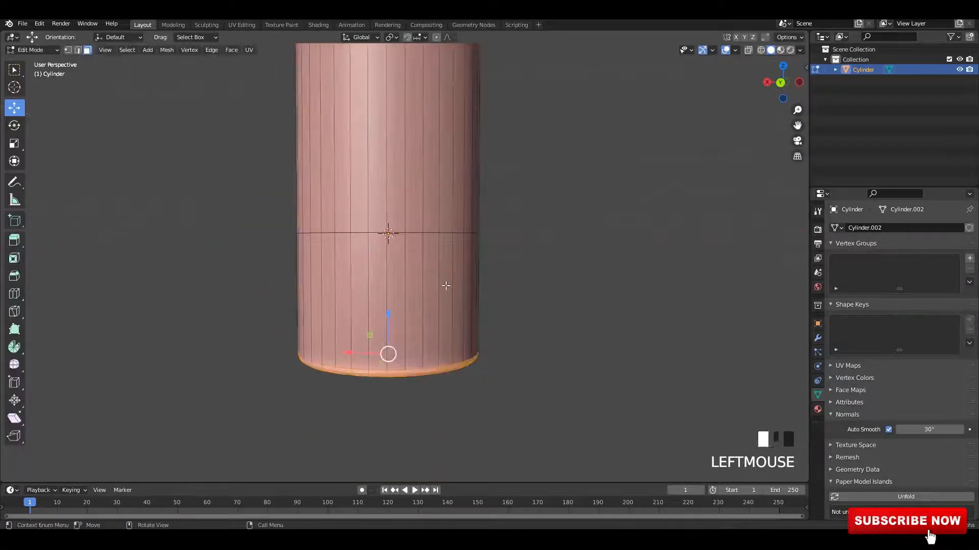
# Step: Duplicate a band of faces near the bottom and move it up to the middle of the body
pyautogui.keyDown('alt'); pyautogui.keyDown('shift'); pyautogui.click(433, 284); pyautogui.keyUp('shift'); pyautogui.keyUp('alt')
pyautogui.scroll(-1, 433, 283)
pyautogui.hotkey('shift', 'd')
pyautogui.rightClick(449, 267)
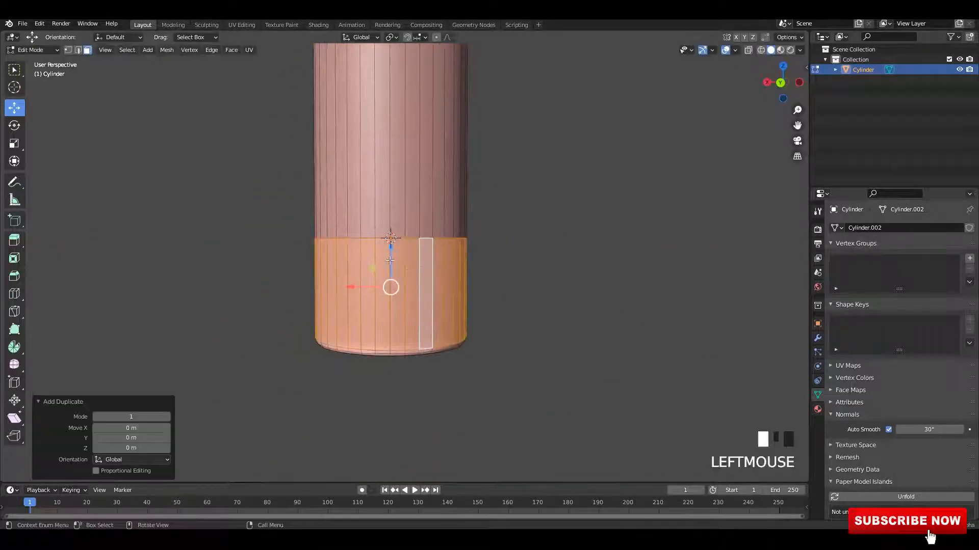
pyautogui.moveTo(389, 260); pyautogui.dragTo(376, 126)
pyautogui.press('s')
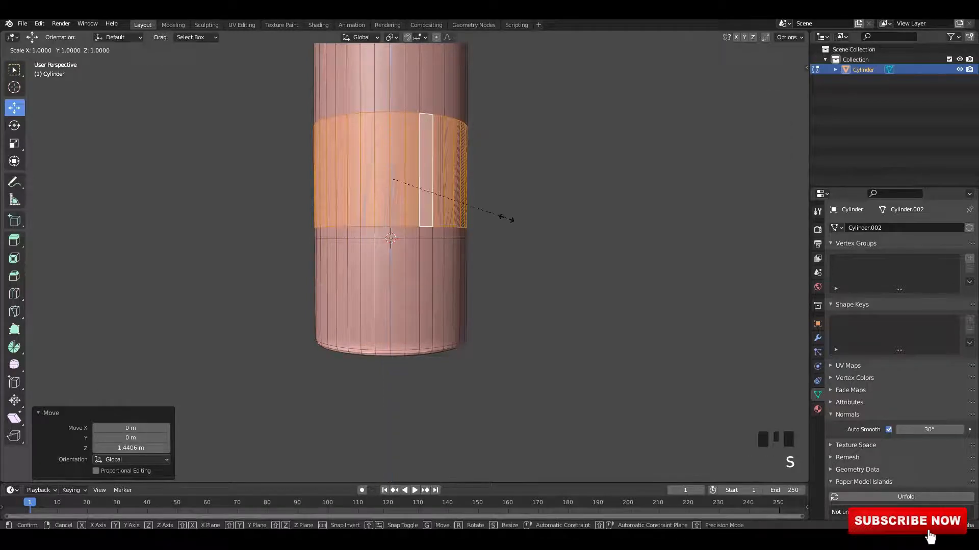
pyautogui.press('Escape')
pyautogui.hotkey('ctrl', 'z')
pyautogui.moveTo(397, 257); pyautogui.dragTo(396, 133)
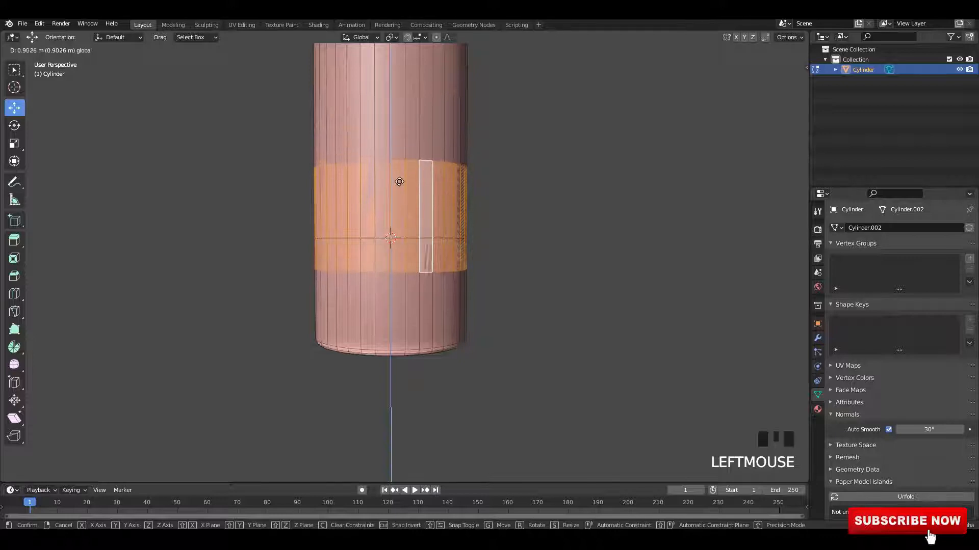
# Step: Extrude the band and fatten it outward by about 0.09 m
pyautogui.moveTo(400, 186); pyautogui.dragTo(400, 186)
pyautogui.moveTo(399, 187); pyautogui.dragTo(404, 218, button='middle')
pyautogui.press('e')
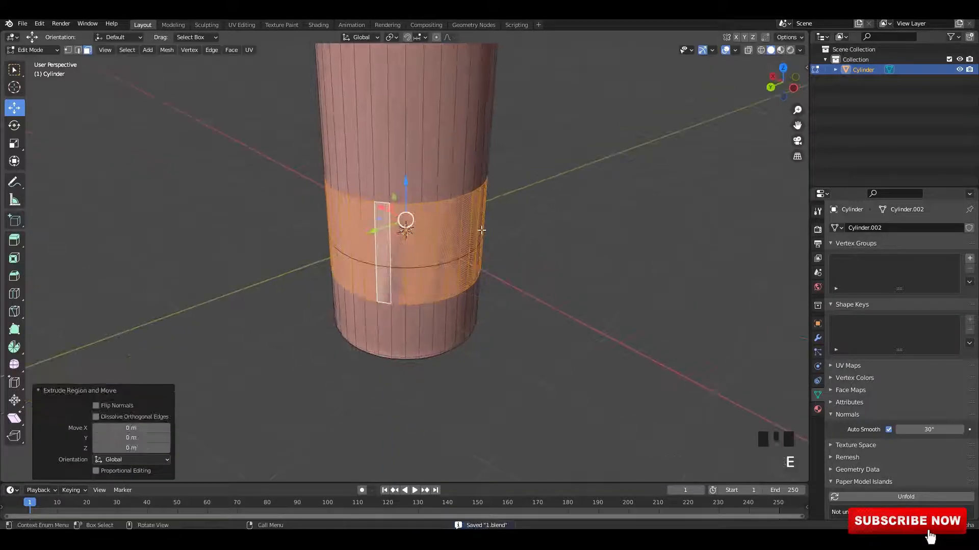
pyautogui.hotkey('alt', 's')
pyautogui.click(482, 225)
# Step: Inset the band's faces by about 0.21 m
pyautogui.scroll(2, 483, 225)
pyautogui.moveTo(483, 225); pyautogui.dragTo(533, 229, button='middle')
pyautogui.scroll(1, 540, 229)
pyautogui.keyDown('shift'); pyautogui.moveTo(551, 229); pyautogui.dragTo(553, 235, button='middle'); pyautogui.keyUp('shift')
pyautogui.press('i')
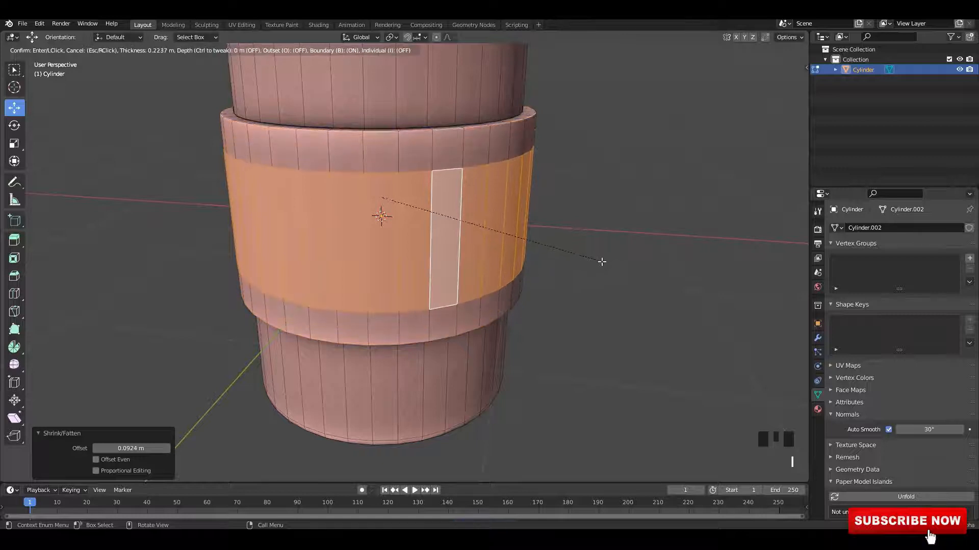
pyautogui.click(603, 262)
# Step: Extrude the inset faces and shrink them inward by about 0.05 m
pyautogui.moveTo(549, 236); pyautogui.dragTo(491, 225, button='middle')
pyautogui.press('e')
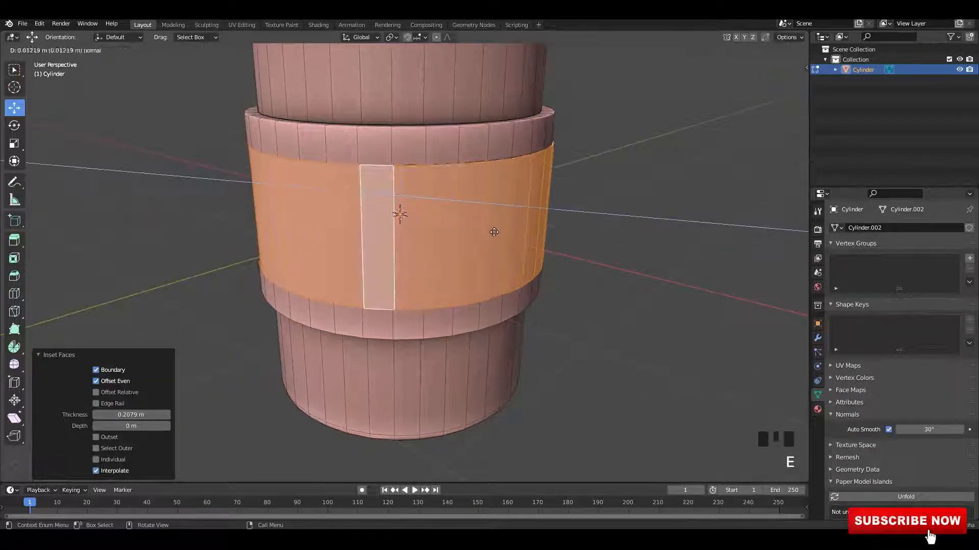
pyautogui.rightClick(493, 232)
pyautogui.hotkey('alt', 's')
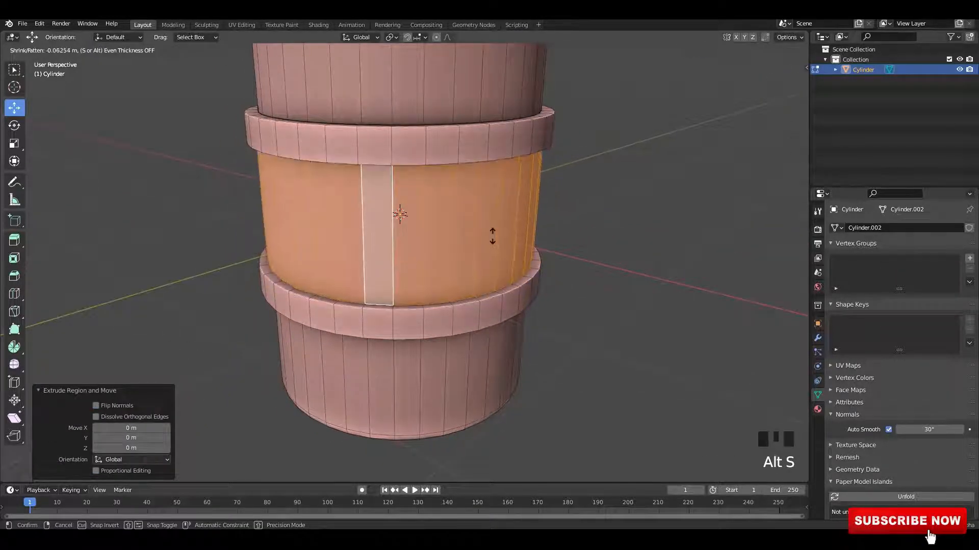
pyautogui.click(492, 235)
# Step: Apply the cylinder's location transform in Object Mode
pyautogui.scroll(2, 400, 196)
pyautogui.moveTo(369, 187); pyautogui.dragTo(343, 282, button='middle')
pyautogui.keyDown('shift'); pyautogui.scroll(2, 332, 325); pyautogui.keyUp('shift')
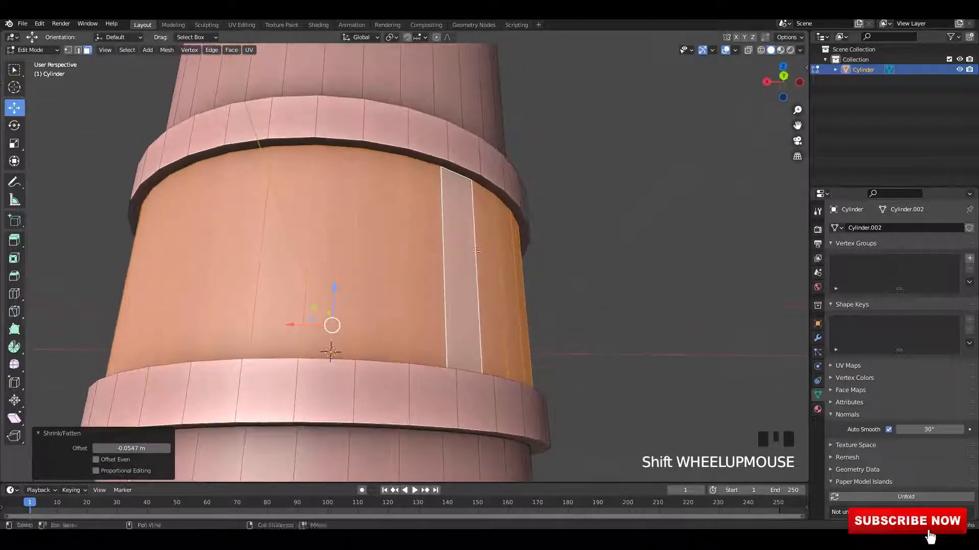
pyautogui.press('2')
pyautogui.click(457, 174)
pyautogui.press('Tab')
pyautogui.hotkey('ctrl', 'a')
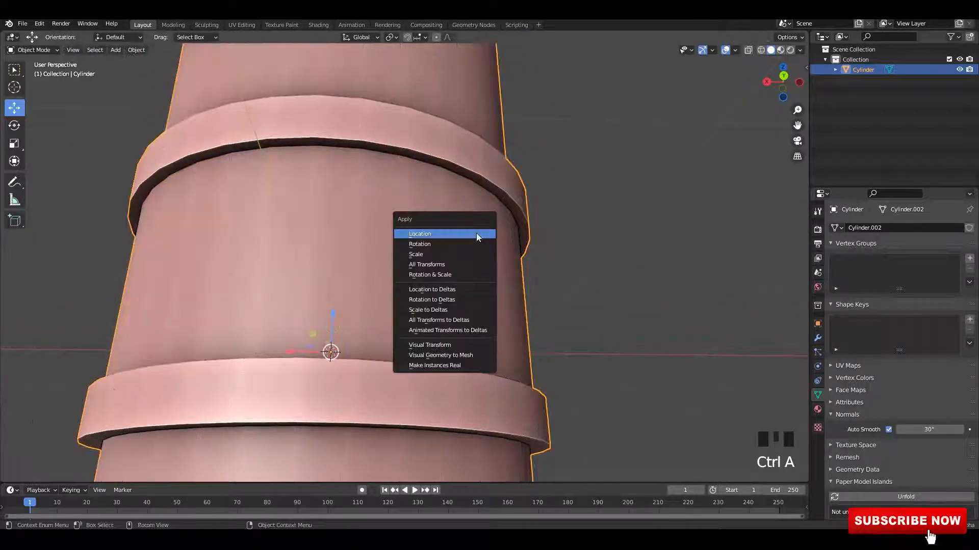
pyautogui.click(476, 233)
# Step: Bevel the selected ring edges with a width of about 0.019 m
pyautogui.press('Tab')
pyautogui.moveTo(490, 181); pyautogui.dragTo(438, 220, button='middle')
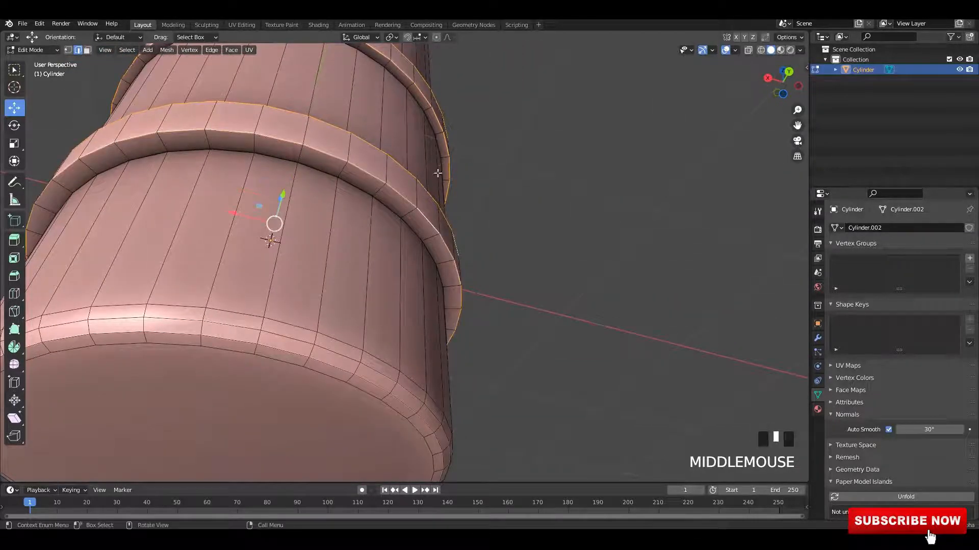
pyautogui.keyDown('shift'); pyautogui.moveTo(437, 173); pyautogui.dragTo(414, 165, button='middle'); pyautogui.keyUp('shift')
pyautogui.keyDown('shift'); pyautogui.moveTo(433, 243); pyautogui.dragTo(460, 233, button='middle'); pyautogui.keyUp('shift')
pyautogui.scroll(2, 441, 260)
pyautogui.hotkey('ctrl', 'b')
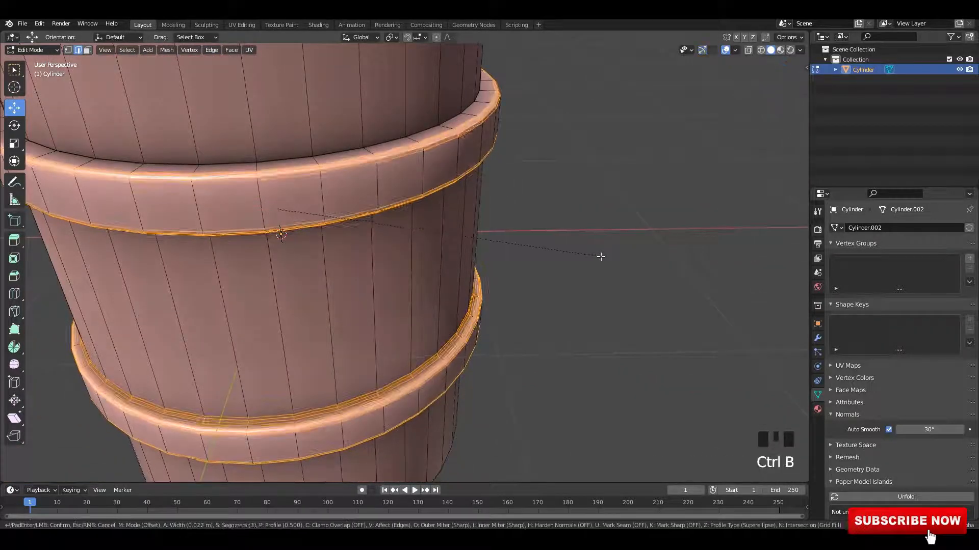
pyautogui.rightClick(602, 257)
pyautogui.moveTo(539, 257); pyautogui.dragTo(537, 229, button='middle')
pyautogui.scroll(2, 512, 227)
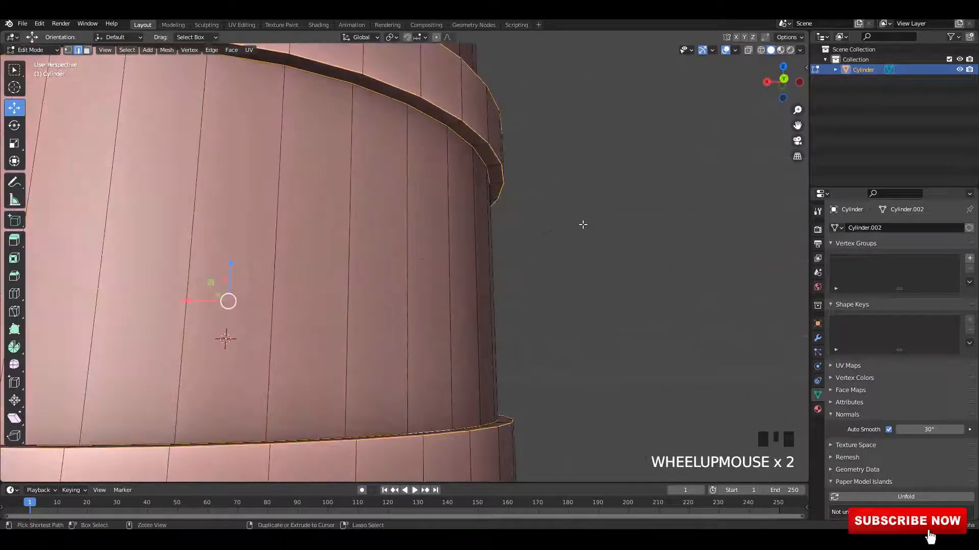
pyautogui.hotkey('ctrl', 'b')
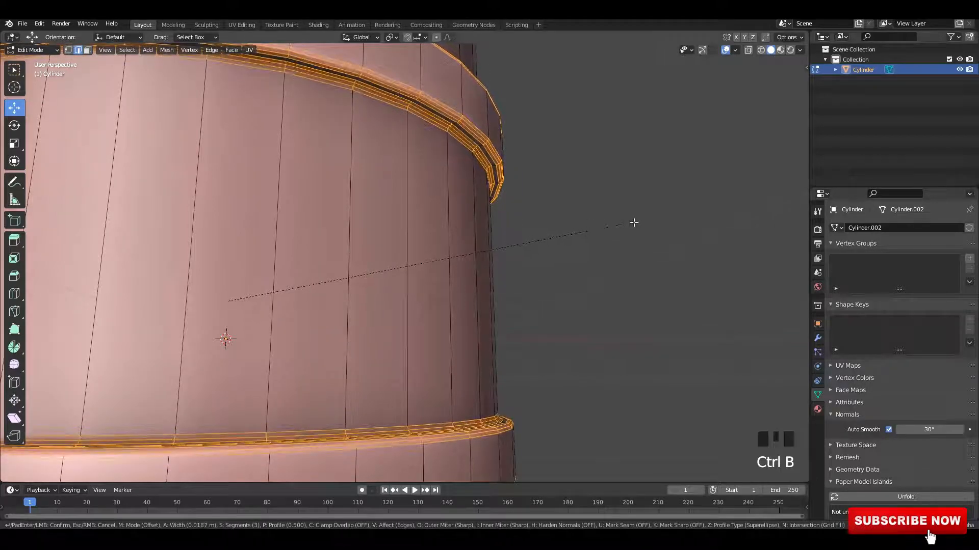
pyautogui.click(638, 222)
# Step: Add a loop cut through the middle of the ring band
pyautogui.press('Tab')
pyautogui.scroll(-1, 632, 222)
pyautogui.moveTo(632, 222); pyautogui.dragTo(485, 272, button='middle')
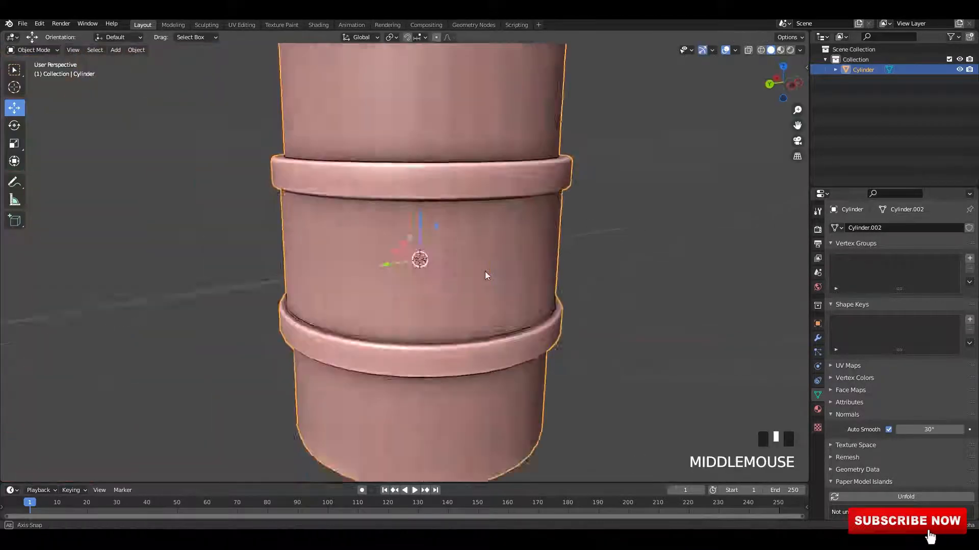
pyautogui.scroll(1, 484, 272)
pyautogui.rightClick(484, 272)
pyautogui.click(484, 273)
pyautogui.press('Tab')
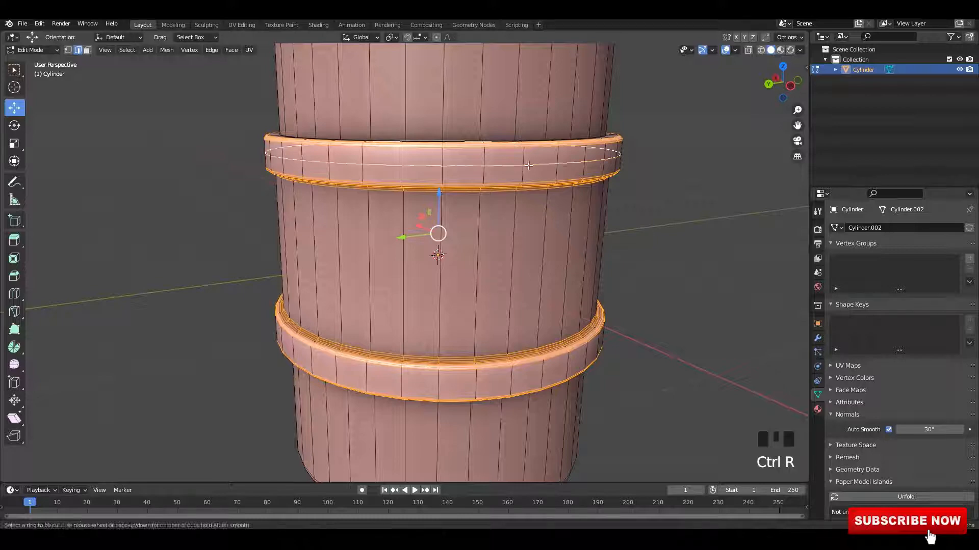
pyautogui.click(528, 165)
pyautogui.rightClick(529, 165)
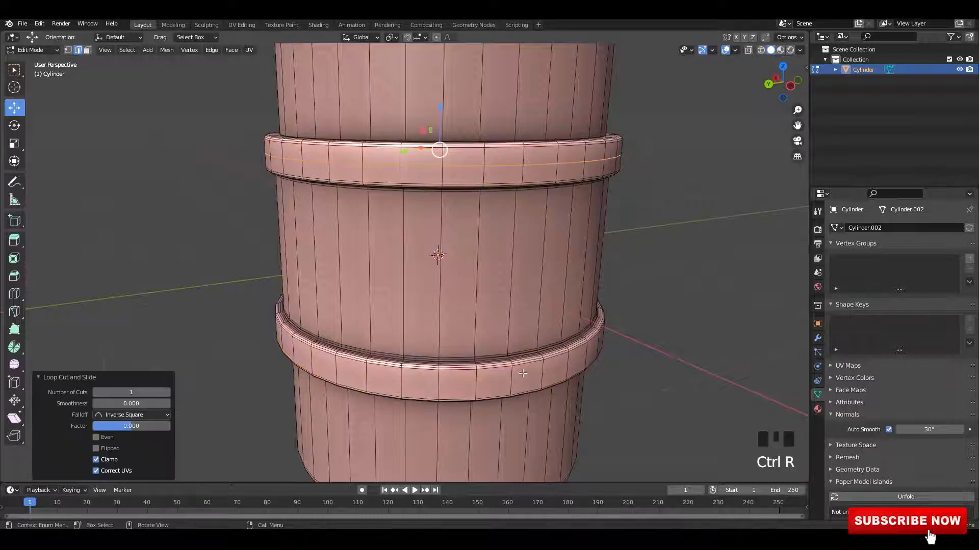
# Step: Select the new edge loop and fatten it outward by about 0.04 m
pyautogui.keyDown('alt'); pyautogui.keyDown('shift'); pyautogui.click(535, 168); pyautogui.keyUp('shift'); pyautogui.keyUp('alt')
pyautogui.keyDown('shift'); pyautogui.moveTo(585, 199); pyautogui.dragTo(538, 222, button='middle'); pyautogui.keyUp('shift')
pyautogui.hotkey('alt', 's')
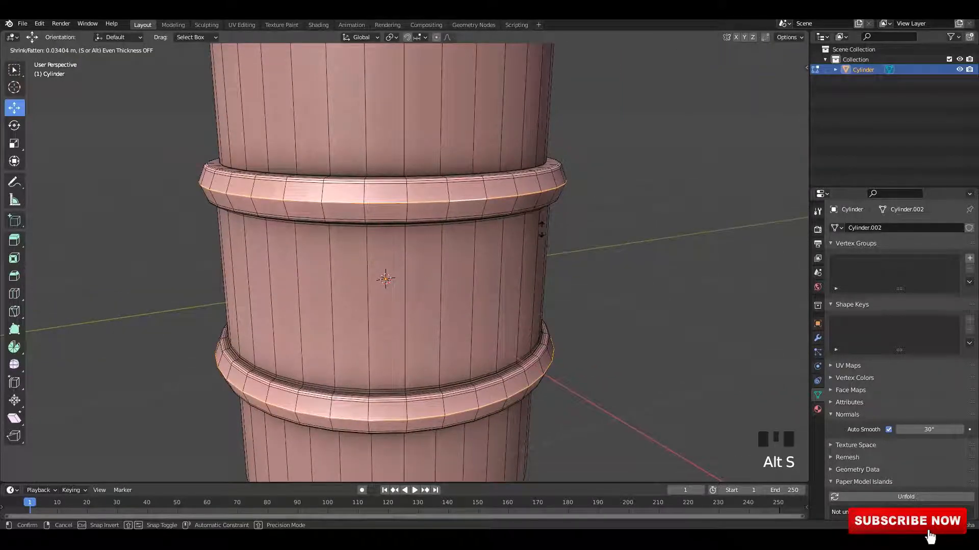
pyautogui.click(539, 237)
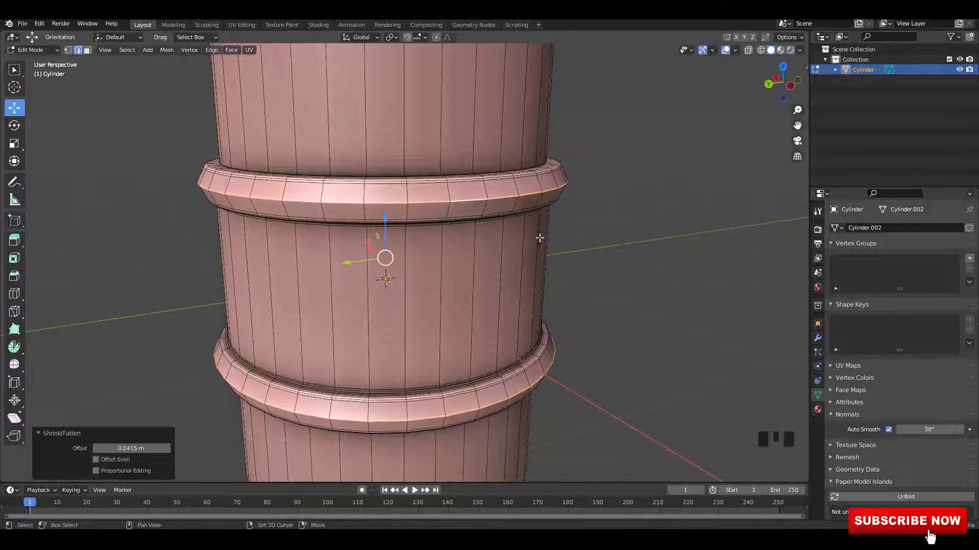
# Step: Bevel the fattened ring edges 0.0819 m wide with 3 segments, return to Object Mode and save the file
pyautogui.hotkey('ctrl', 'b')
pyautogui.click(632, 284)
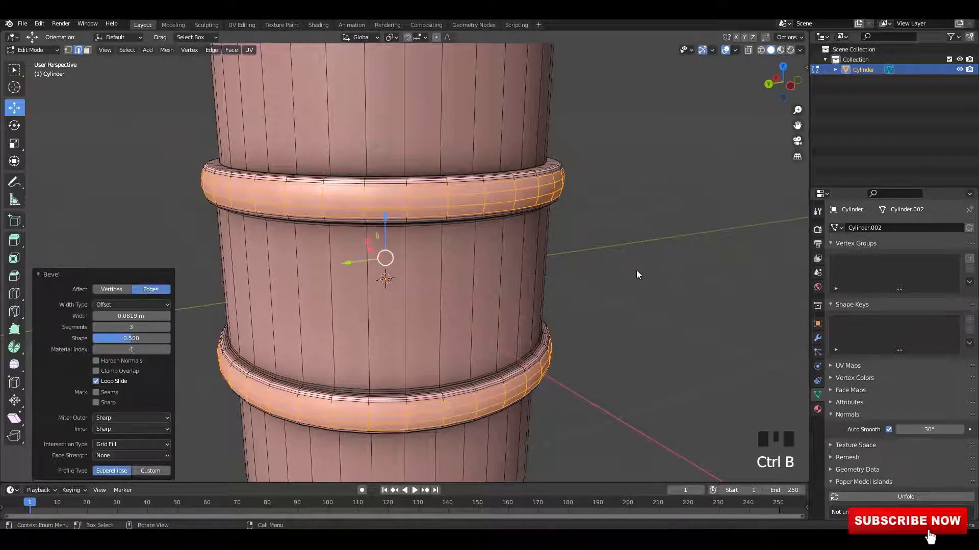
pyautogui.press('Tab')
pyautogui.scroll(-3, 612, 266)
pyautogui.click(586, 261)
pyautogui.press('KP_1')
pyautogui.click(527, 259)
pyautogui.scroll(-5, 527, 259)
pyautogui.keyDown('shift'); pyautogui.moveTo(661, 243); pyautogui.dragTo(573, 302, button='middle'); pyautogui.keyUp('shift')
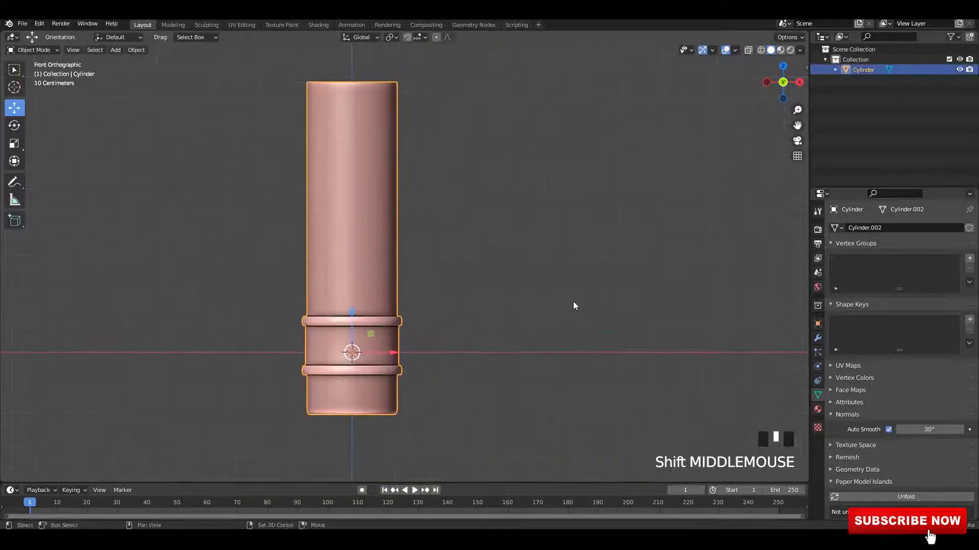
pyautogui.scroll(-3, 573, 302)
pyautogui.hotkey('ctrl', 's')
# Step: Select the cylinder's top face in Edit Mode and save the file
pyautogui.scroll(2, 458, 288)
pyautogui.press('Tab')
pyautogui.press('a')
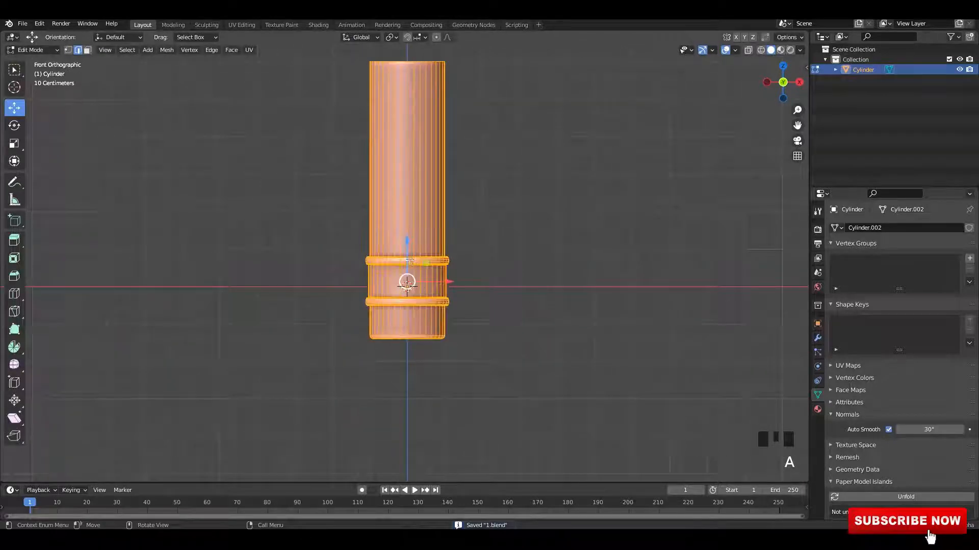
pyautogui.moveTo(415, 257); pyautogui.dragTo(418, 200)
pyautogui.keyDown('shift'); pyautogui.moveTo(408, 217); pyautogui.dragTo(413, 335, button='middle'); pyautogui.keyUp('shift')
pyautogui.hotkey('alt', 'z')
pyautogui.hotkey('alt', 'z')
pyautogui.hotkey('alt', 'z')
pyautogui.click(399, 213)
pyautogui.hotkey('ctrl', 's')
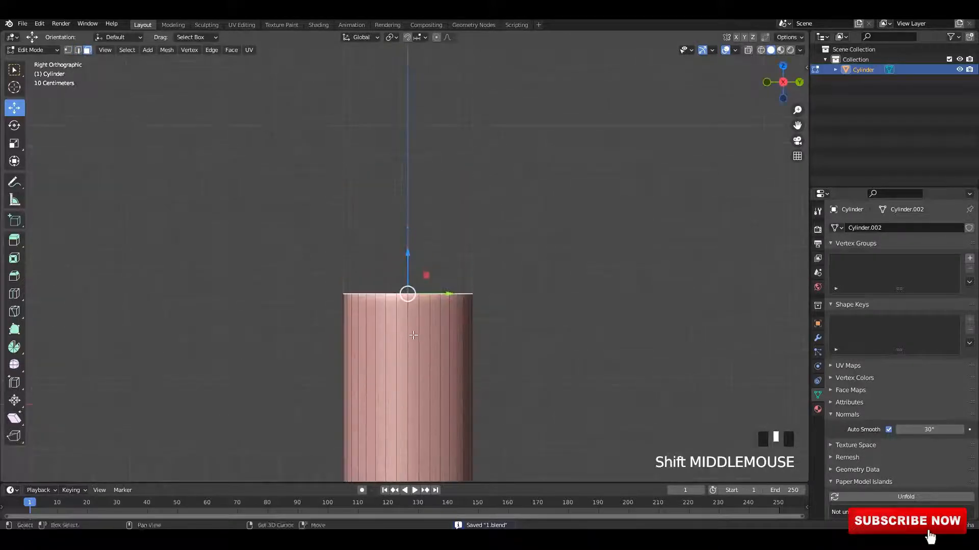
# Step: Extrude the top face upward and scale it down to form the pencil's conical tip
pyautogui.press('e')
pyautogui.click(614, 275)
pyautogui.press('s')
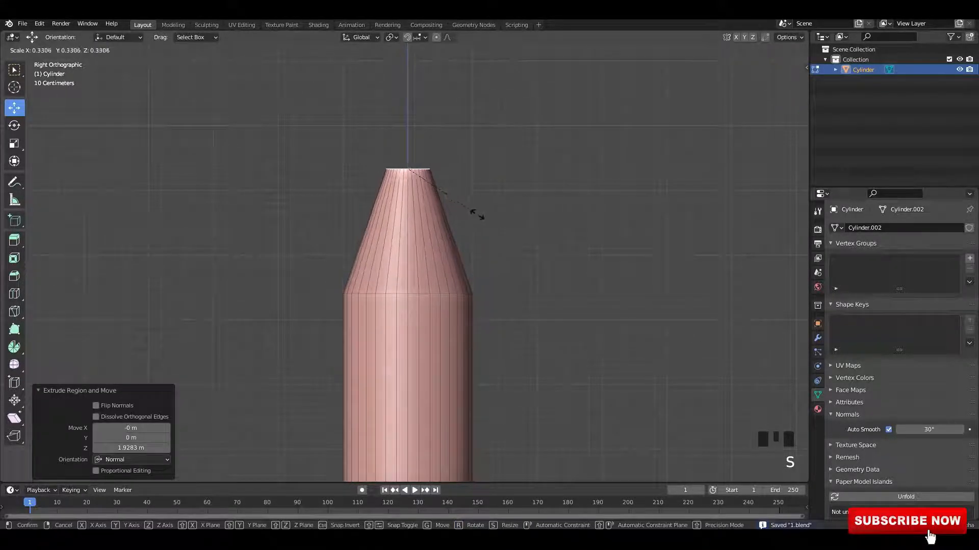
pyautogui.click(434, 173)
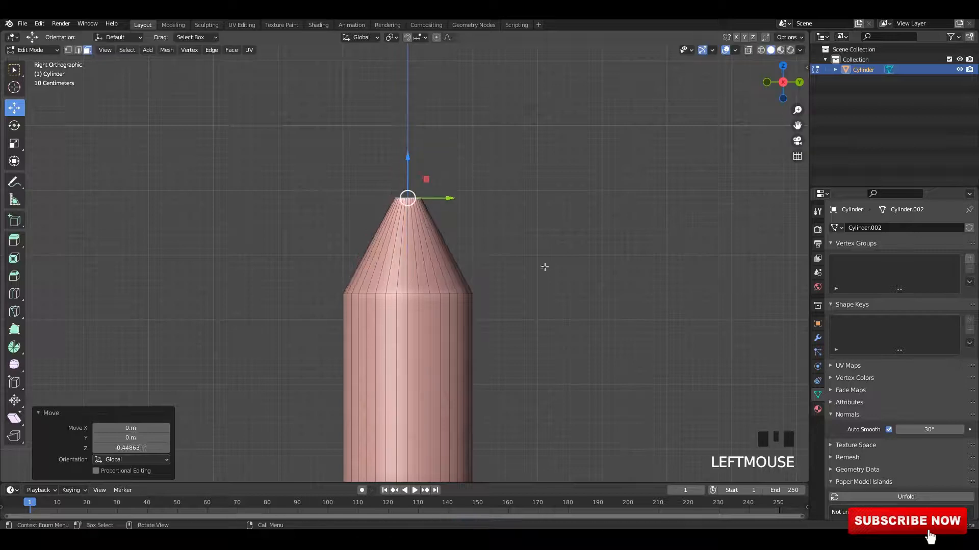
# Step: Rescale the tip face, by 1.033 and then 0.864, and save the file
pyautogui.press('s')
pyautogui.click(485, 240)
pyautogui.scroll(3, 491, 247)
pyautogui.press('s')
pyautogui.click(488, 246)
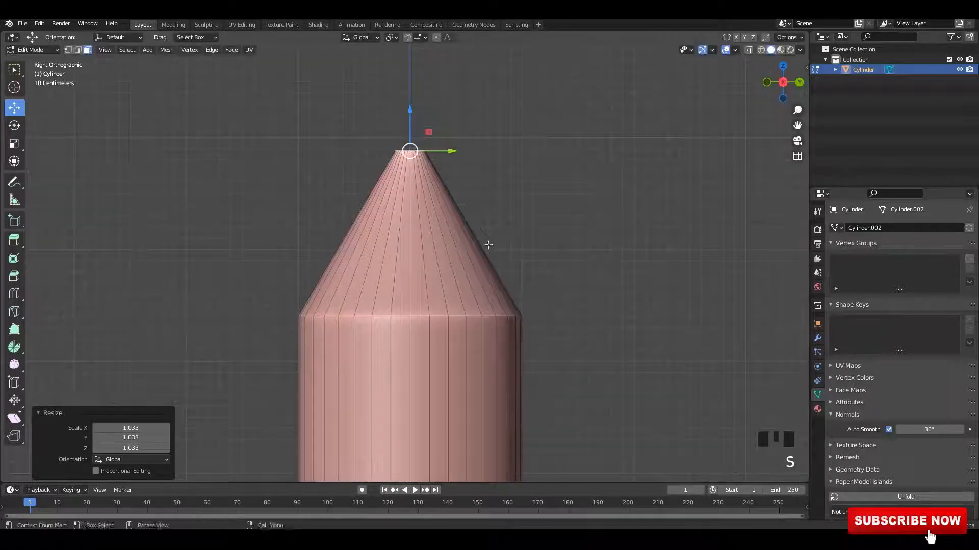
pyautogui.keyDown('shift'); pyautogui.moveTo(444, 215); pyautogui.dragTo(439, 280, button='middle'); pyautogui.keyUp('shift')
pyautogui.scroll(1, 439, 280)
pyautogui.hotkey('ctrl', 's')
pyautogui.press('s')
pyautogui.click(449, 282)
pyautogui.press('e')
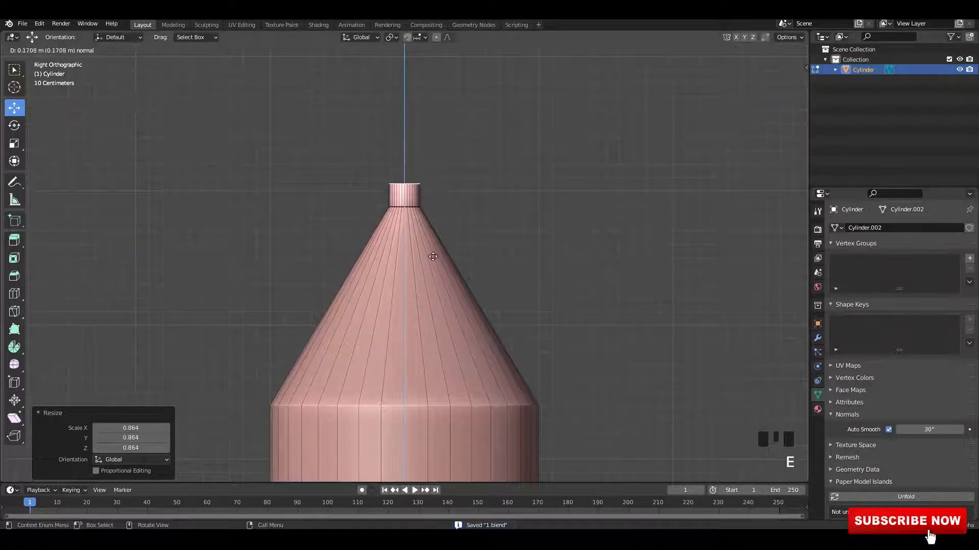
pyautogui.press('Escape')
pyautogui.hotkey('ctrl', 'z')
# Step: Shrink the tip face and extrude it upward about 0.315 m to form the lead, then save
pyautogui.press('s')
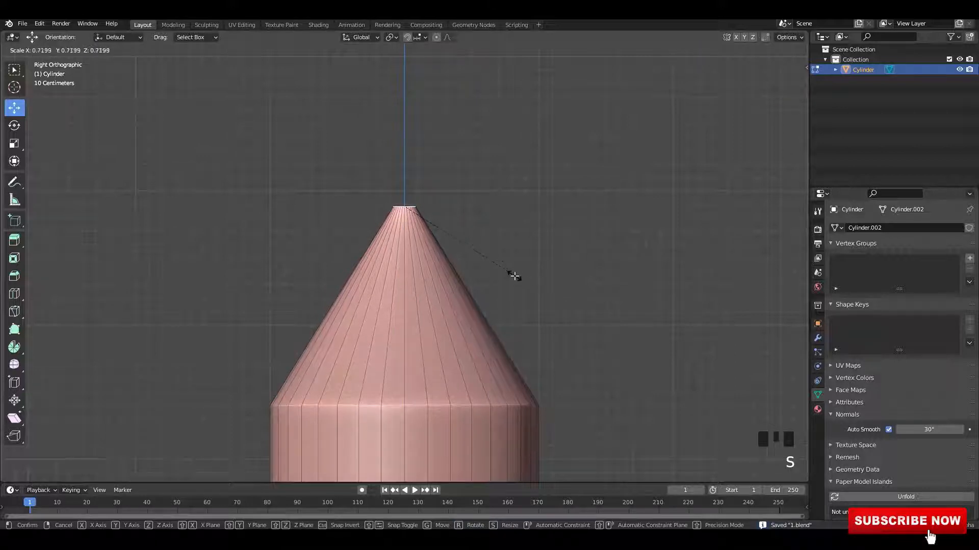
pyautogui.click(514, 276)
pyautogui.press('e')
pyautogui.click(463, 244)
pyautogui.moveTo(462, 244)
pyautogui.keyDown('shift'); pyautogui.mouseDown(button='middle')
pyautogui.moveTo(465, 212)
pyautogui.moveTo(449, 237)
pyautogui.mouseUp(button='middle'); pyautogui.keyUp('shift')
pyautogui.scroll(2, 449, 237)
pyautogui.hotkey('ctrl', 's')
# Step: Bevel the lead's top edge to round its tip and save the file
pyautogui.keyDown('shift'); pyautogui.moveTo(420, 273); pyautogui.dragTo(457, 317, button='middle'); pyautogui.keyUp('shift')
pyautogui.scroll(2, 493, 319)
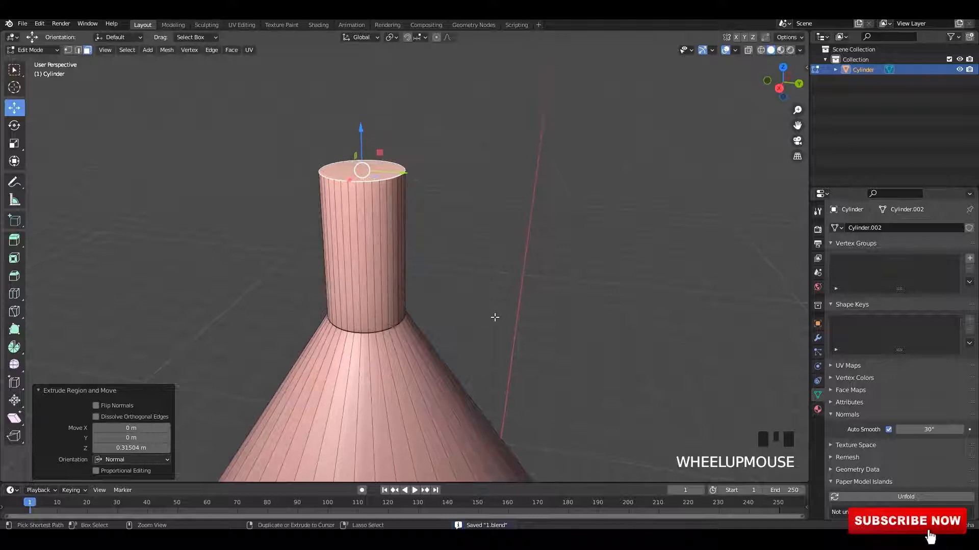
pyautogui.hotkey('ctrl', 'b')
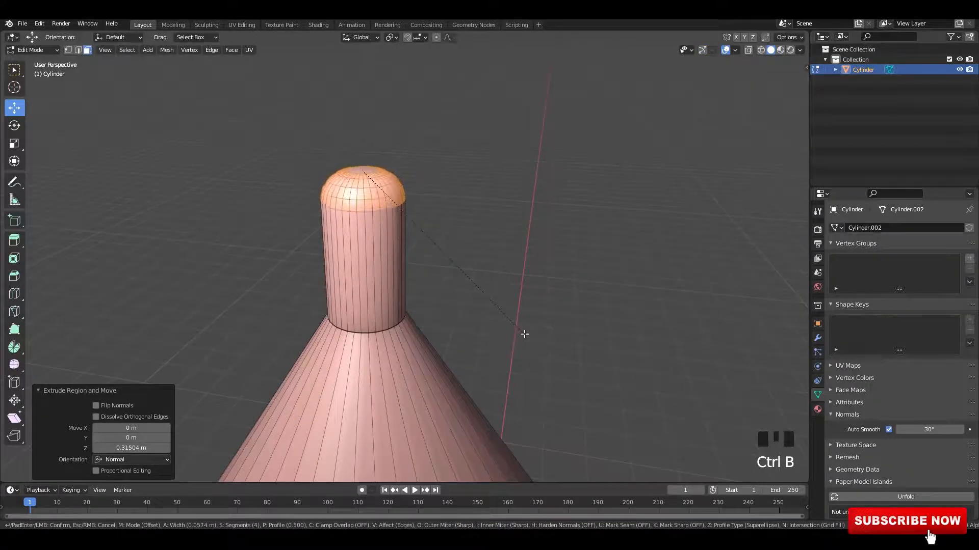
pyautogui.click(531, 336)
pyautogui.scroll(-2, 525, 316)
pyautogui.click(498, 294)
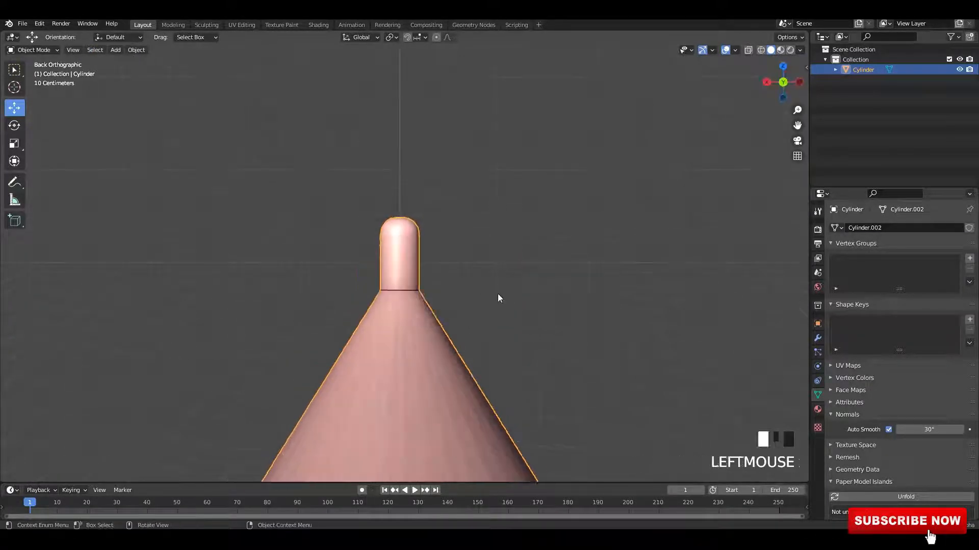
pyautogui.scroll(-10, 452, 359)
pyautogui.scroll(-2, 470, 243)
pyautogui.hotkey('ctrl', 's')
# Step: Select the tip geometry, scale it along Z by 1.059, and save the file
pyautogui.scroll(3, 462, 232)
pyautogui.keyDown('shift'); pyautogui.moveTo(471, 194); pyautogui.dragTo(459, 282, button='middle'); pyautogui.keyUp('shift')
pyautogui.press('Tab')
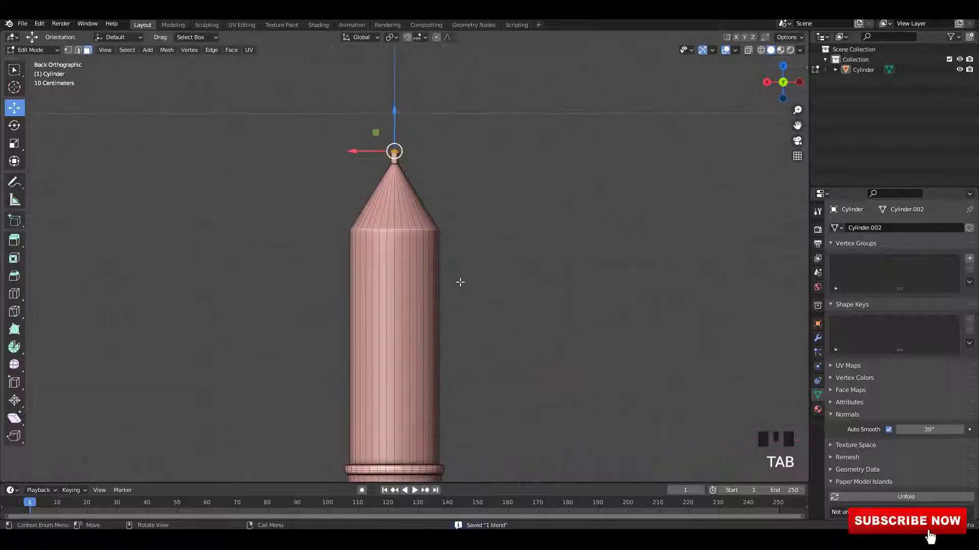
pyautogui.hotkey('alt', 'z')
pyautogui.scroll(2, 434, 282)
pyautogui.keyDown('shift'); pyautogui.moveTo(448, 220); pyautogui.dragTo(449, 346, button='middle'); pyautogui.keyUp('shift')
pyautogui.moveTo(534, 302); pyautogui.dragTo(534, 302)
pyautogui.moveTo(390, 224); pyautogui.dragTo(299, 148)
pyautogui.hotkey('alt', 'z')
pyautogui.press('s')
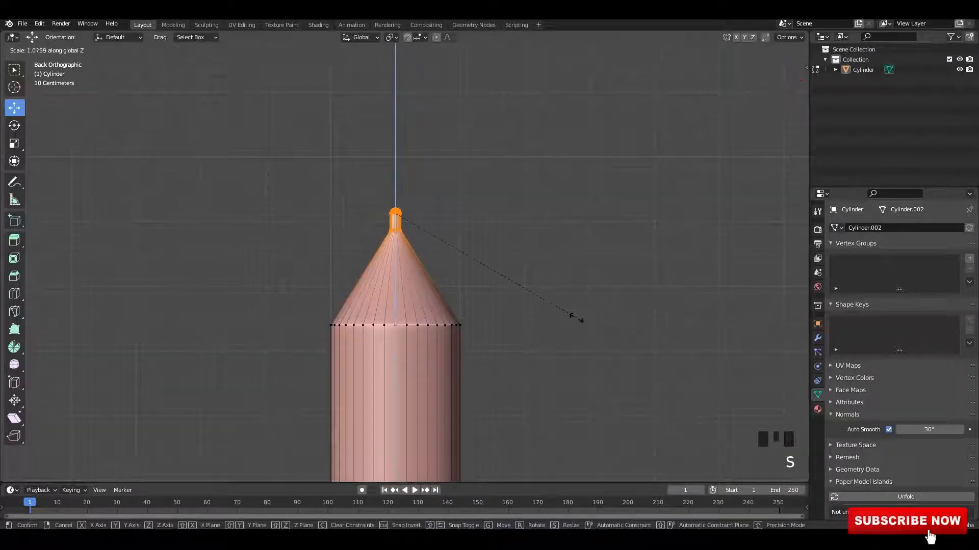
pyautogui.click(581, 320)
pyautogui.scroll(-1, 559, 310)
pyautogui.hotkey('alt', 'z')
pyautogui.scroll(3, 485, 267)
pyautogui.hotkey('alt', 'z')
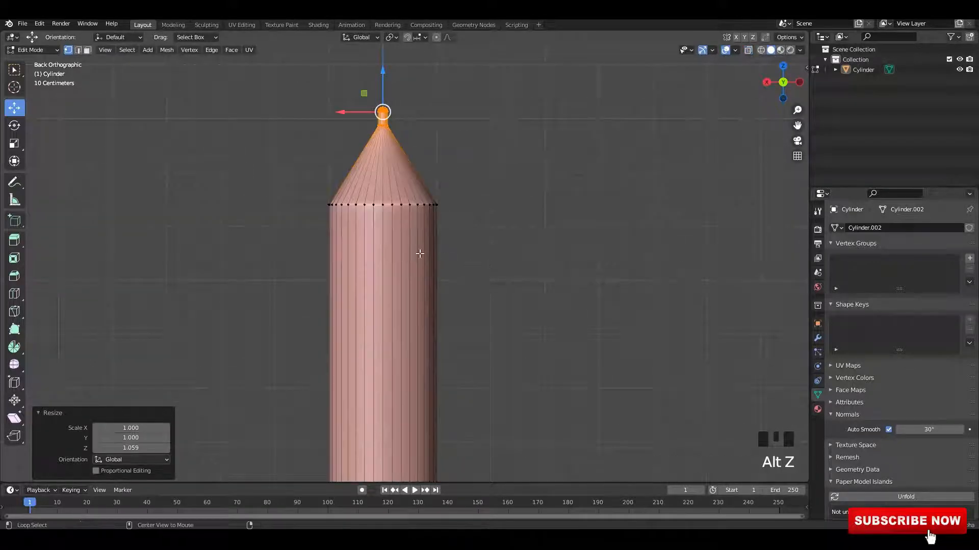
pyautogui.scroll(4, 446, 266)
pyautogui.moveTo(419, 254); pyautogui.dragTo(356, 398, button='middle')
pyautogui.hotkey('ctrl', 's')
# Step: Bevel the edge loop where the cone meets the pencil body with 2 segments
pyautogui.press('2')
pyautogui.click(442, 286)
pyautogui.scroll(2, 331, 240)
pyautogui.keyDown('shift'); pyautogui.scroll(3, 357, 230); pyautogui.keyUp('shift')
pyautogui.scroll(2, 365, 224)
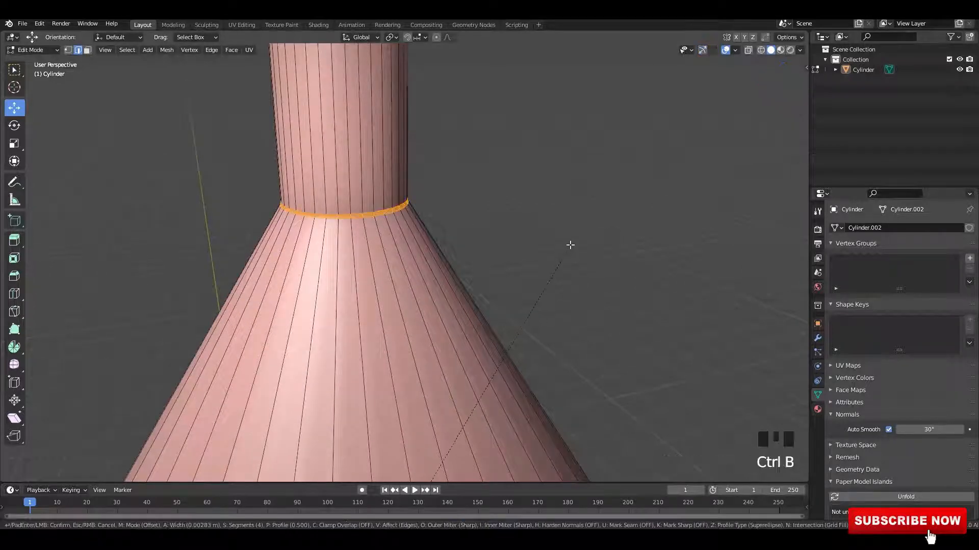
pyautogui.scroll(-3, 570, 244)
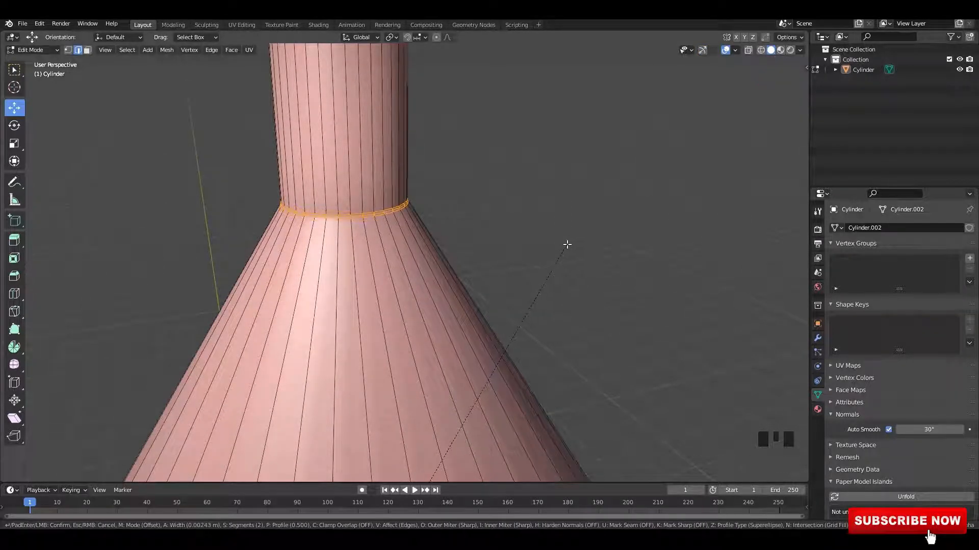
pyautogui.click(567, 245)
# Step: Add a loop cut on the pencil body just above the ferrule rings to clean up the shading
pyautogui.scroll(-9, 567, 245)
pyautogui.moveTo(567, 245)
pyautogui.mouseDown(button='middle')
pyautogui.moveTo(465, 231)
pyautogui.moveTo(454, 209)
pyautogui.mouseUp(button='middle')
pyautogui.press('Tab')
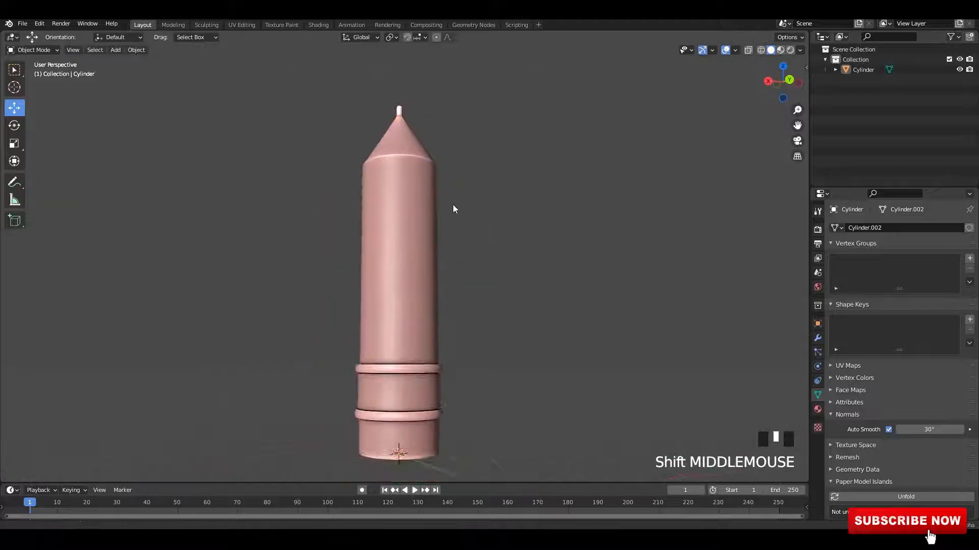
pyautogui.click(453, 210)
pyautogui.click(555, 222)
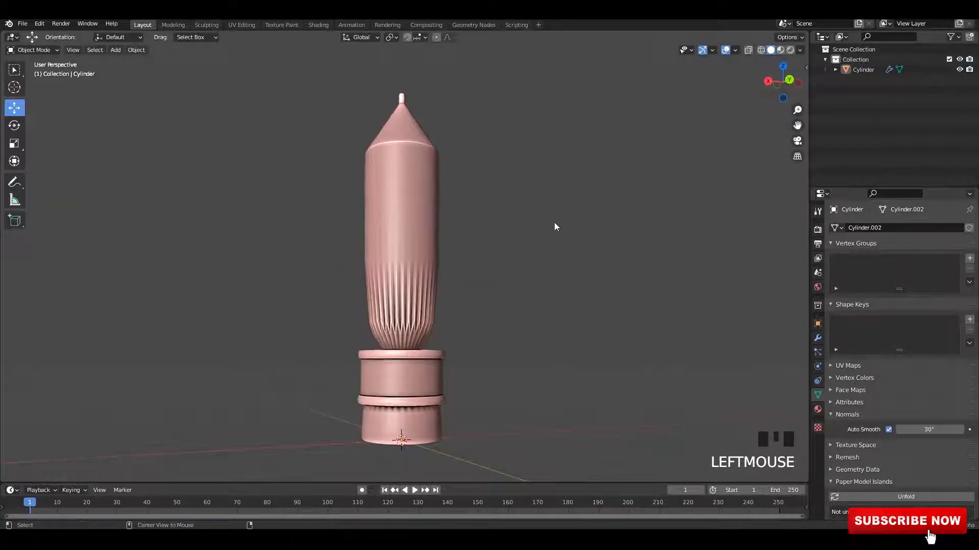
pyautogui.keyDown('alt'); pyautogui.moveTo(554, 222); pyautogui.dragTo(506, 238, button='middle'); pyautogui.keyUp('alt')
pyautogui.scroll(3, 501, 199)
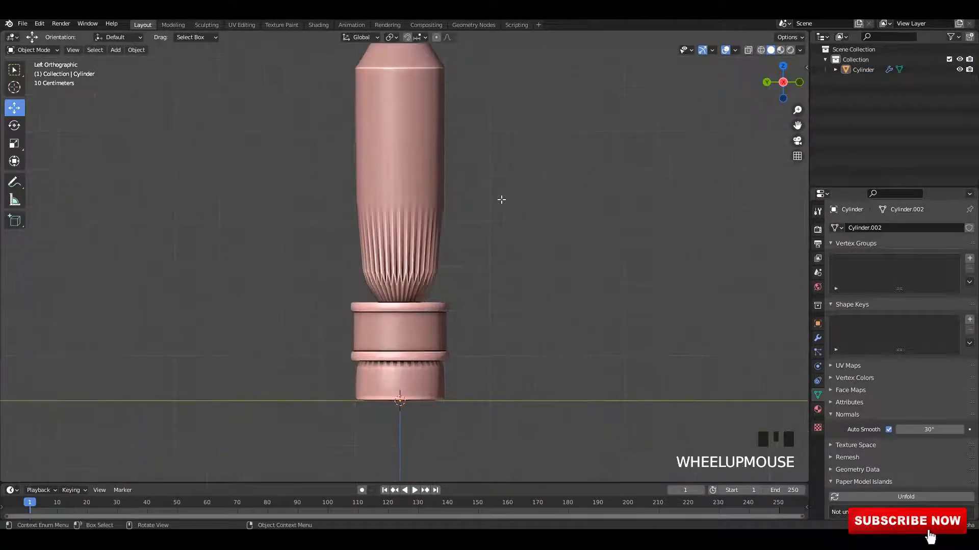
pyautogui.press('Tab')
pyautogui.moveTo(501, 200); pyautogui.dragTo(441, 265, button='middle')
pyautogui.hotkey('alt', 'z')
pyautogui.scroll(1, 434, 244)
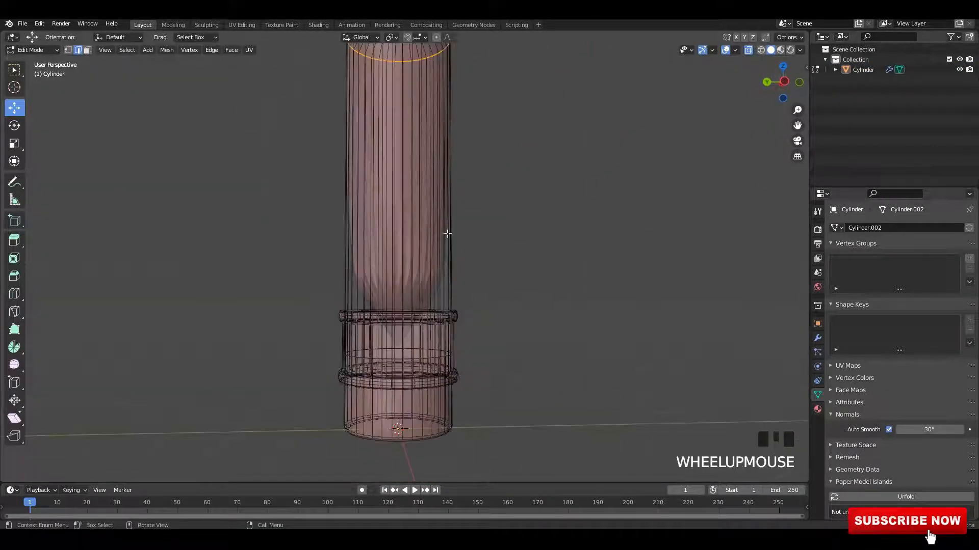
pyautogui.hotkey('alt', 'z')
pyautogui.hotkey('ctrl', 'r')
pyautogui.click(434, 276)
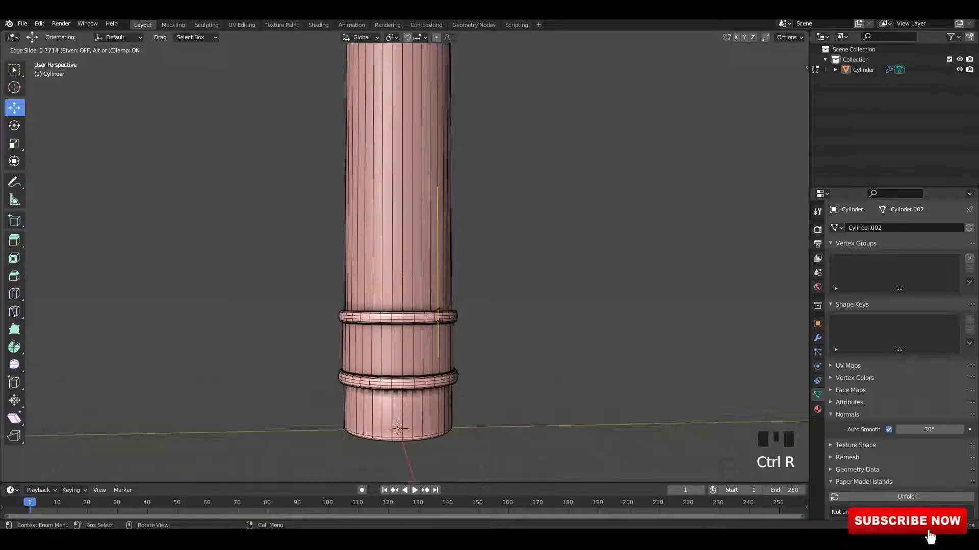
pyautogui.click(457, 327)
pyautogui.keyDown('shift'); pyautogui.moveTo(457, 327); pyautogui.dragTo(445, 208, button='middle'); pyautogui.keyUp('shift')
# Step: Add a second loop cut on the body near the rings and return to Object Mode
pyautogui.scroll(2, 442, 220)
pyautogui.hotkey('ctrl', 'r')
pyautogui.click(436, 316)
pyautogui.click(515, 195)
pyautogui.press('Tab')
pyautogui.scroll(-1, 488, 230)
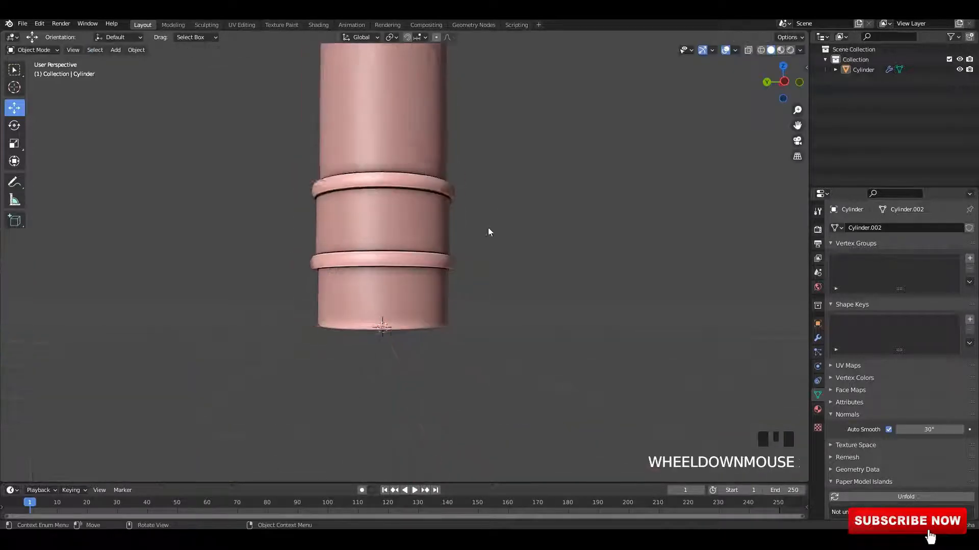
# Step: Add another loop cut just above the upper ring and return to Object Mode
pyautogui.moveTo(488, 231); pyautogui.dragTo(472, 227, button='middle')
pyautogui.scroll(1, 472, 227)
pyautogui.press('Tab')
pyautogui.scroll(-2, 417, 233)
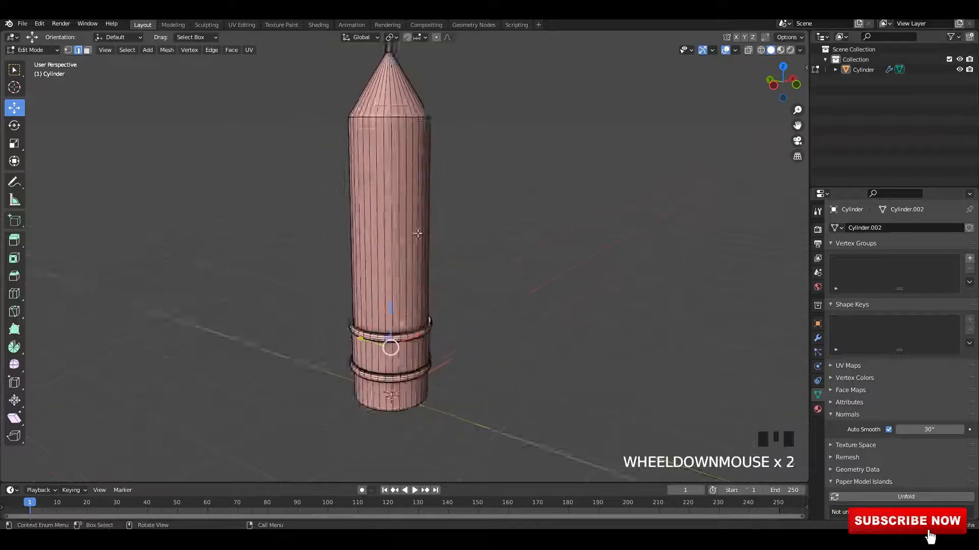
pyautogui.scroll(-1, 418, 233)
pyautogui.hotkey('ctrl', 'r')
pyautogui.click(459, 312)
pyautogui.press('Tab')
pyautogui.scroll(4, 466, 306)
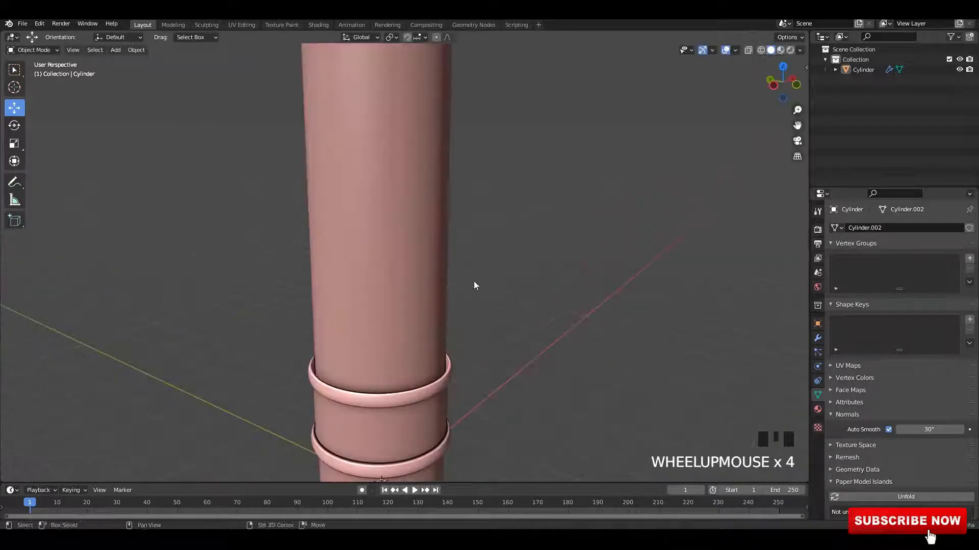
# Step: Select the linked ferrule section and hide all unselected geometry
pyautogui.moveTo(474, 285); pyautogui.dragTo(456, 326, button='middle')
pyautogui.press('Tab')
pyautogui.press('l')
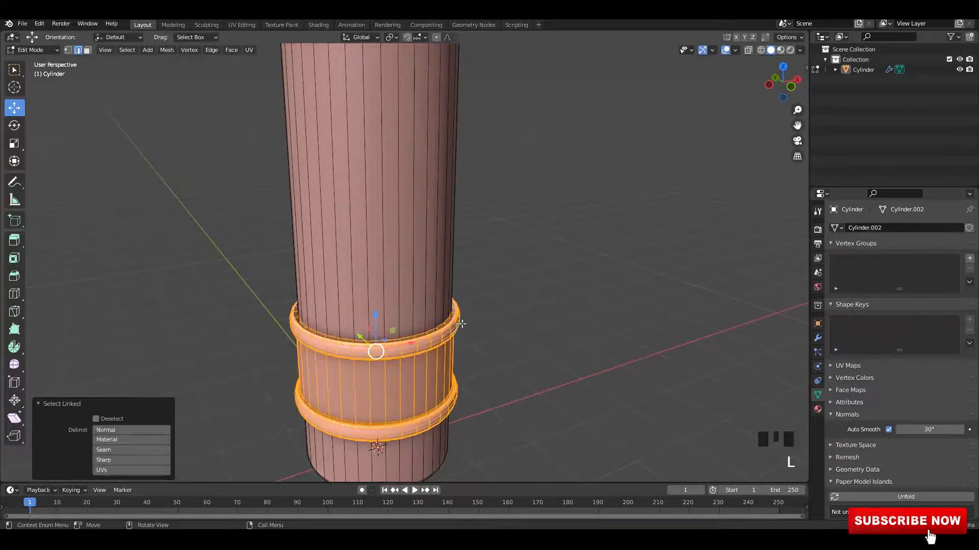
pyautogui.moveTo(617, 271); pyautogui.dragTo(531, 275, button='middle')
pyautogui.hotkey('shift', 'h')
pyautogui.scroll(5, 535, 316)
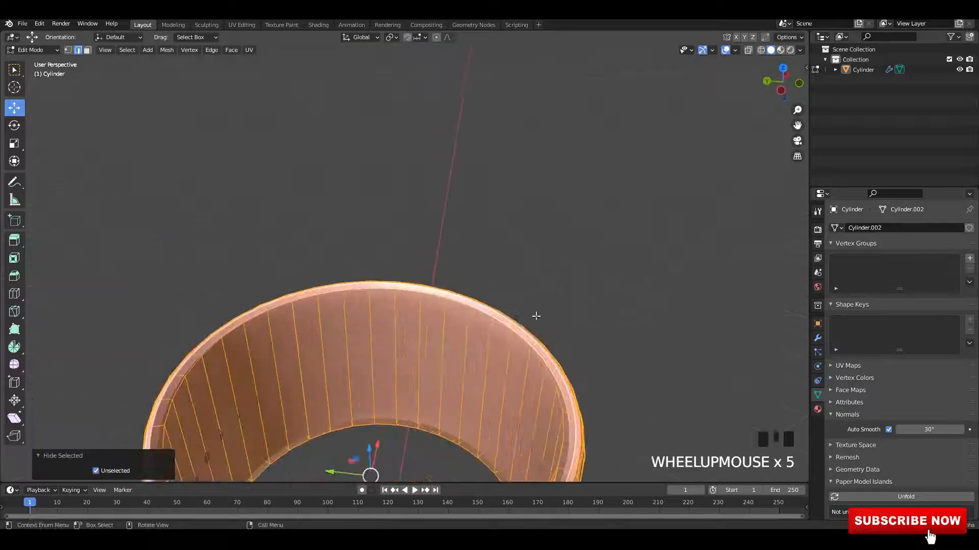
# Step: Add a loop cut on the ferrule's inner wall and bevel its inner edge
pyautogui.keyDown('shift'); pyautogui.moveTo(536, 316); pyautogui.dragTo(501, 309, button='middle'); pyautogui.keyUp('shift')
pyautogui.click(512, 315)
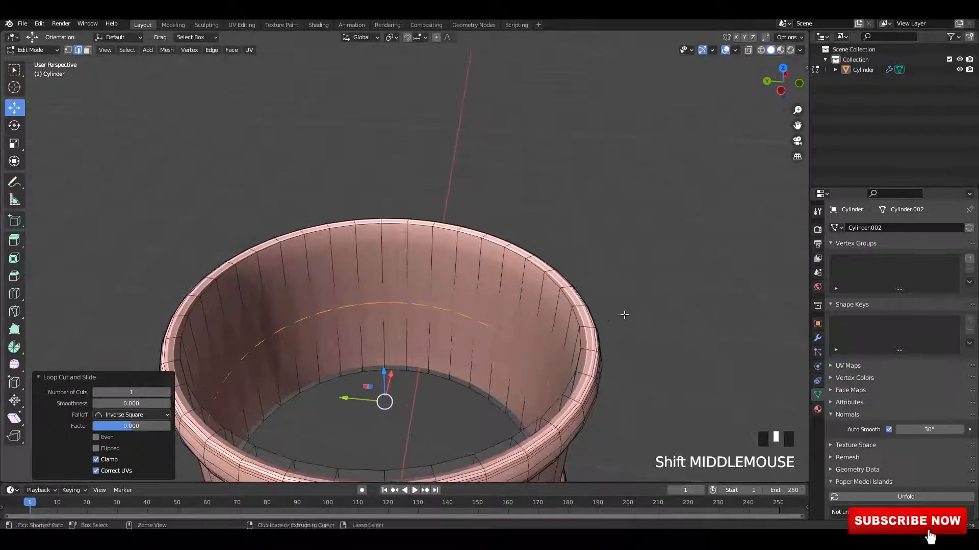
pyautogui.scroll(-1, 689, 305)
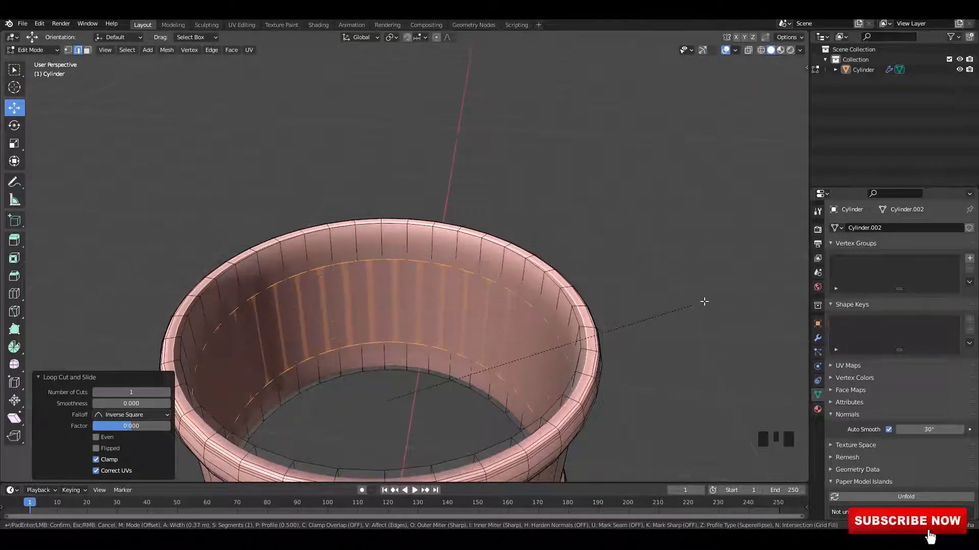
pyautogui.click(731, 289)
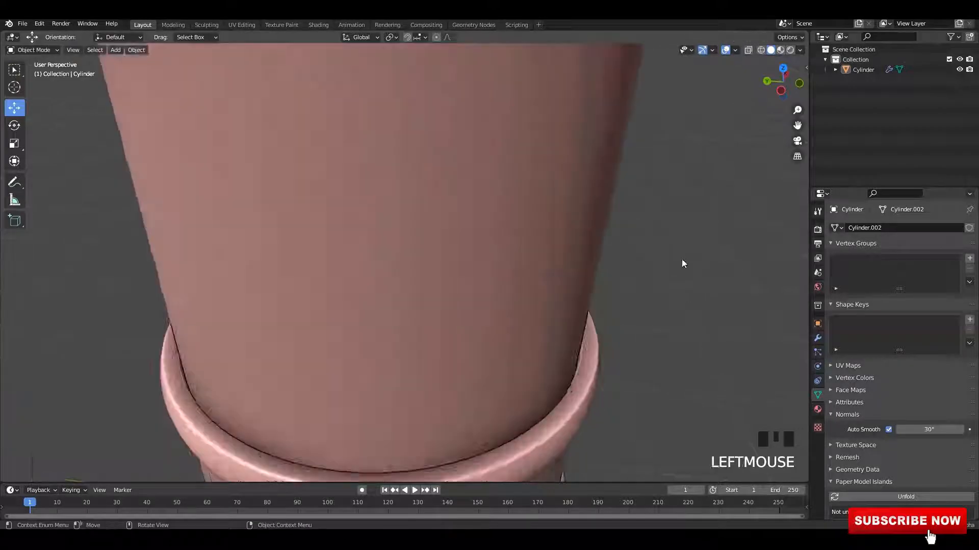
pyautogui.moveTo(681, 259); pyautogui.dragTo(595, 275, button='middle')
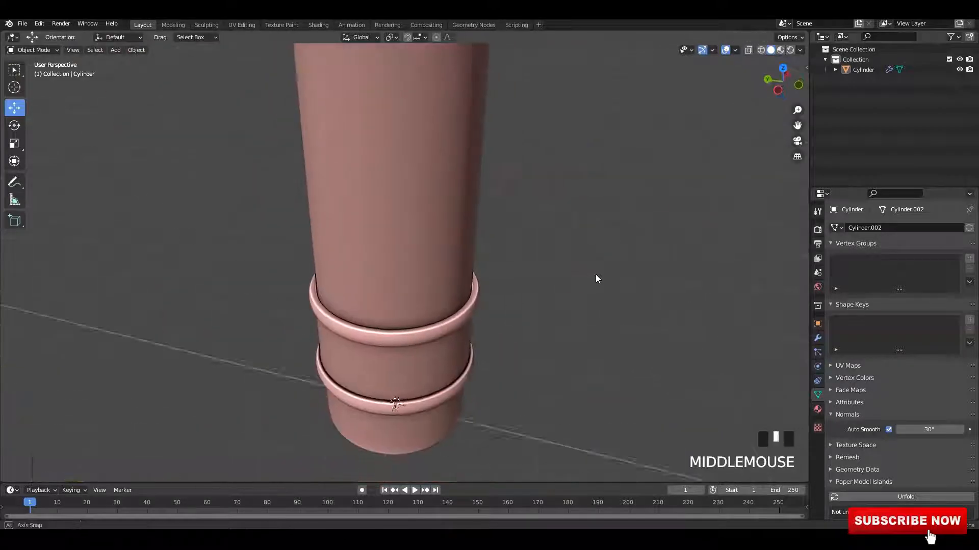
# Step: Add a loop cut around the ferrule's rim
pyautogui.scroll(2, 561, 293)
pyautogui.press('Tab')
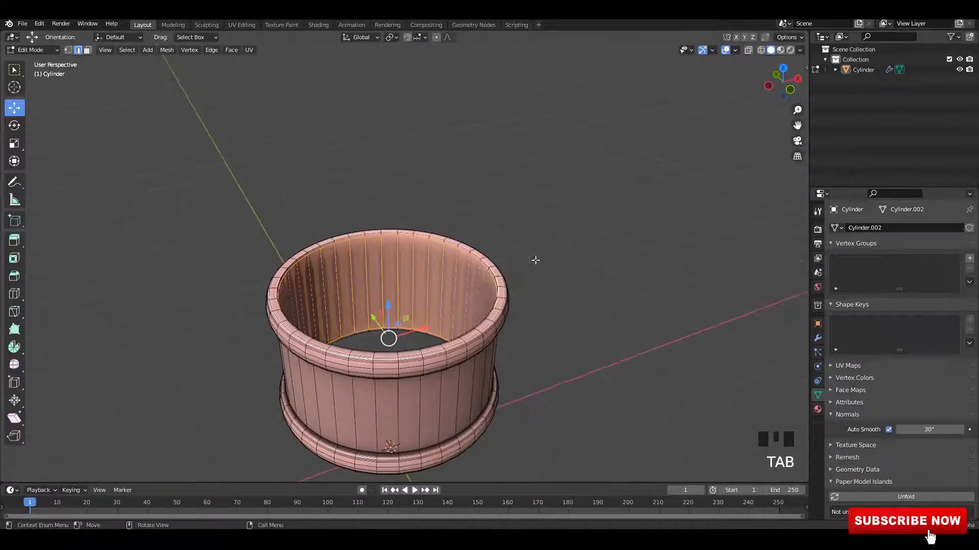
pyautogui.scroll(4, 640, 295)
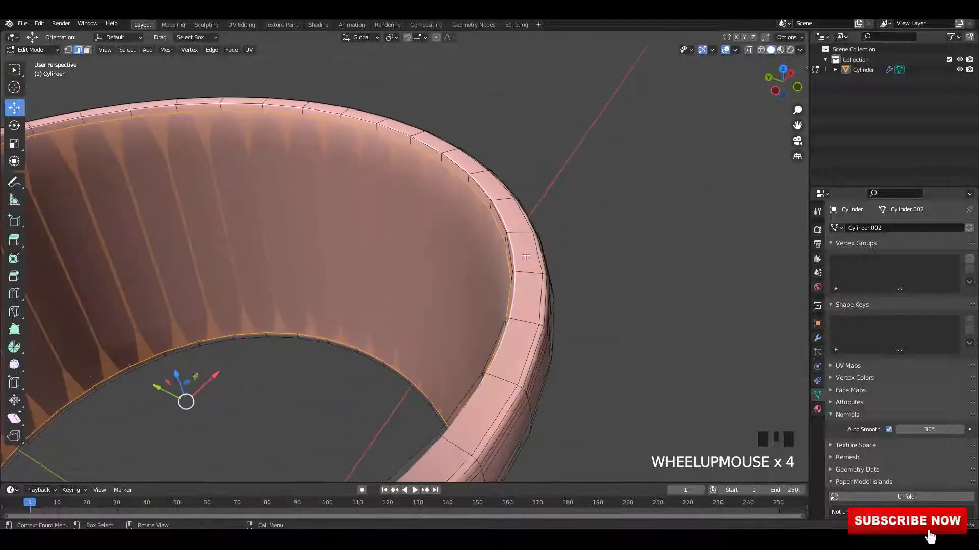
pyautogui.press('Tab')
pyautogui.press('Tab')
pyautogui.hotkey('ctrl', 'r')
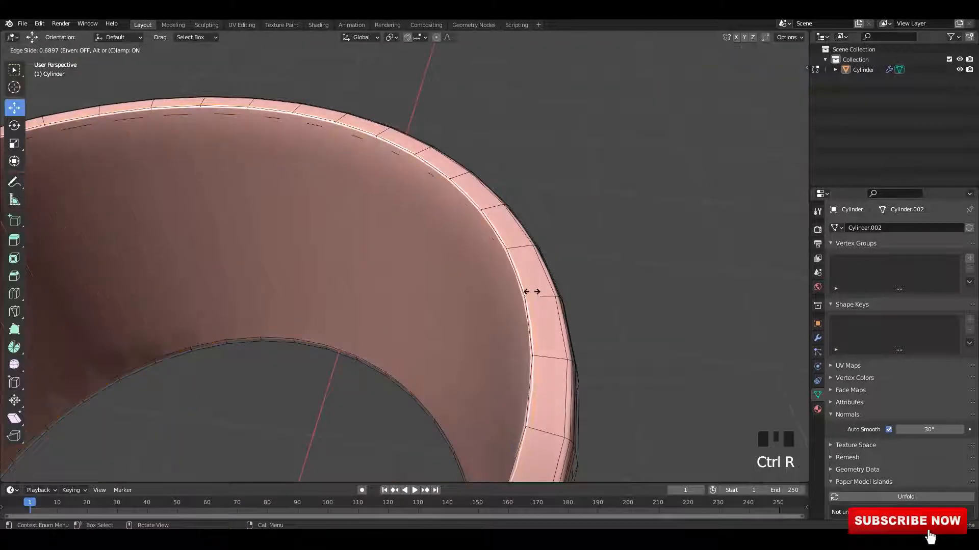
pyautogui.click(524, 291)
pyautogui.scroll(-5, 518, 304)
pyautogui.scroll(5, 500, 246)
pyautogui.keyDown('shift'); pyautogui.moveTo(500, 247); pyautogui.dragTo(533, 197, button='middle'); pyautogui.keyUp('shift')
# Step: Add another loop cut along the ferrule's rim and return to Object Mode
pyautogui.hotkey('ctrl', 'r')
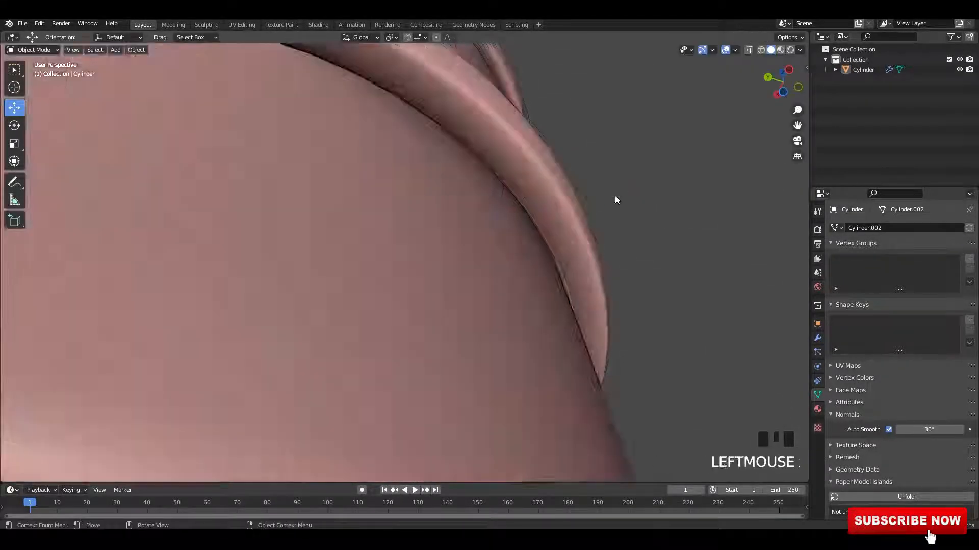
pyautogui.scroll(5, 541, 283)
pyautogui.keyDown('alt'); pyautogui.moveTo(541, 283); pyautogui.dragTo(478, 285, button='middle'); pyautogui.keyUp('alt')
pyautogui.scroll(-4, 521, 243)
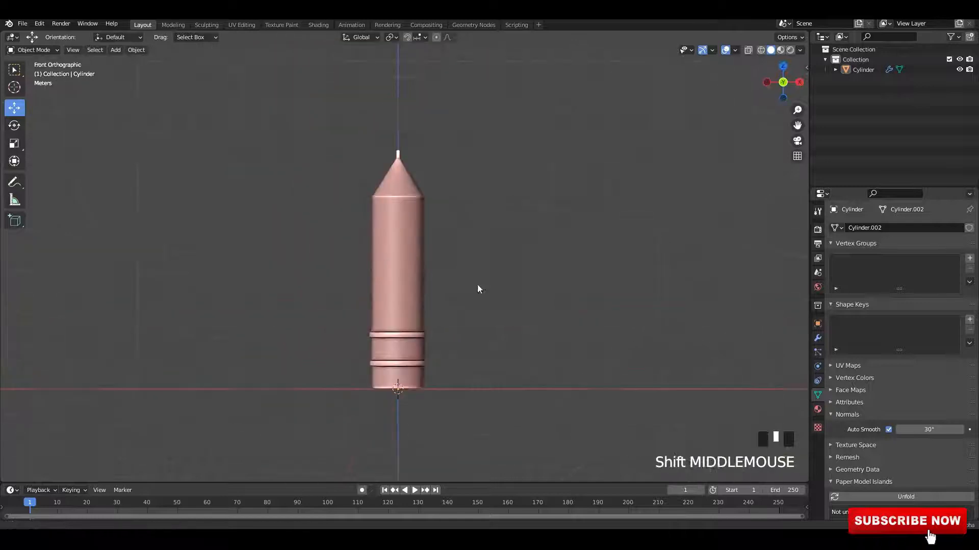
# Step: Reveal all hidden geometry of the pencil in Edit Mode
pyautogui.click(423, 270)
pyautogui.press('Tab')
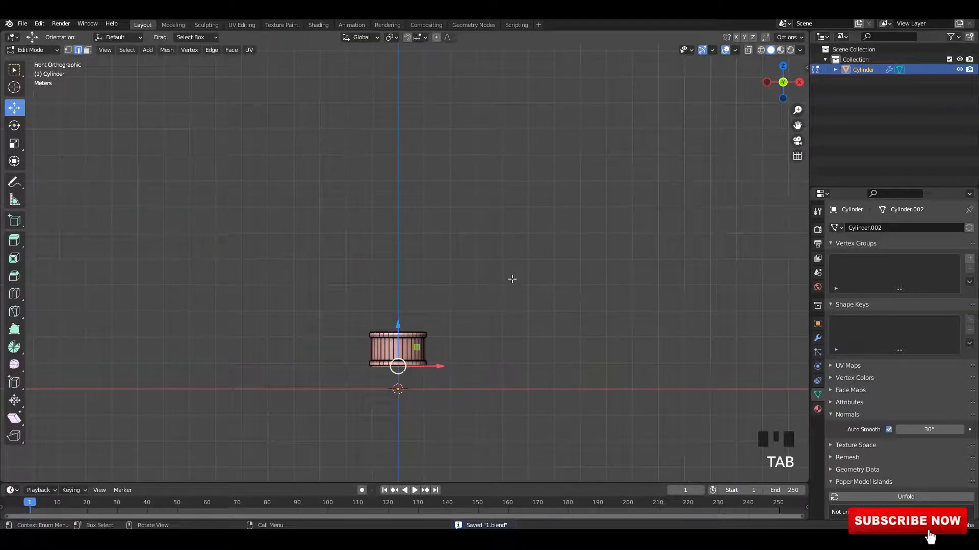
pyautogui.hotkey('alt', 'h')
pyautogui.scroll(-1, 503, 277)
pyautogui.hotkey('alt', 'z')
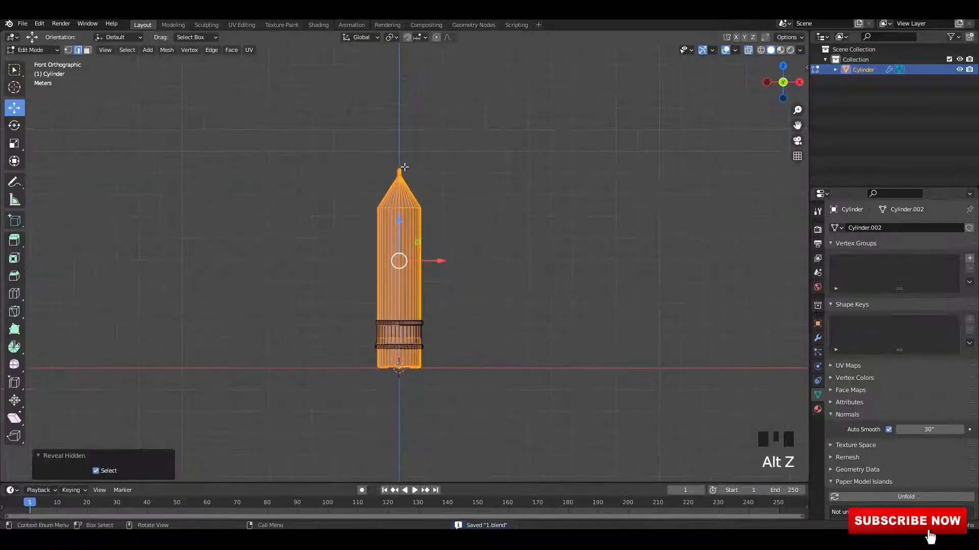
# Step: Box-select the pencil's vertices in vertex select mode with X-ray, then return to Object Mode
pyautogui.press('1')
pyautogui.moveTo(310, 103); pyautogui.dragTo(530, 227)
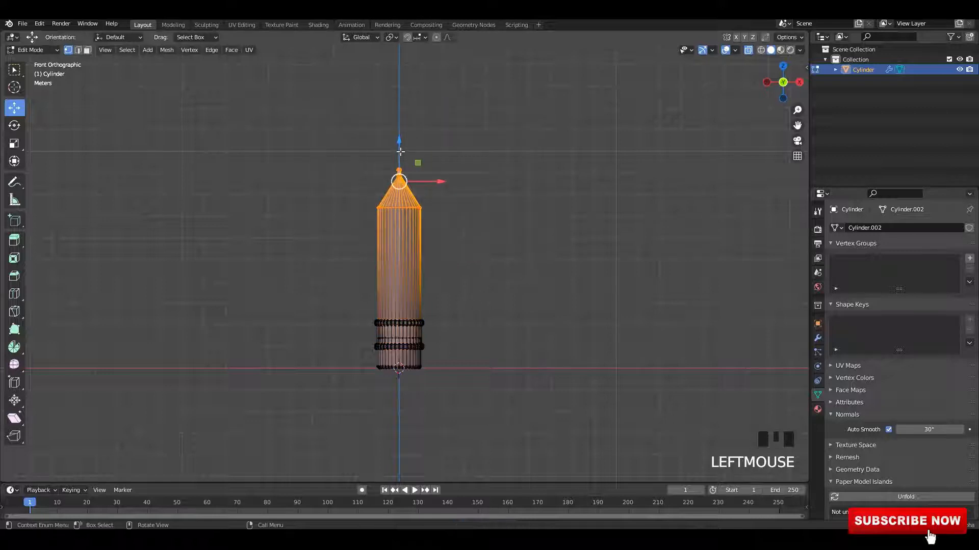
pyautogui.click(409, 188)
pyautogui.hotkey('alt', 'z')
pyautogui.press('Tab')
pyautogui.scroll(4, 463, 273)
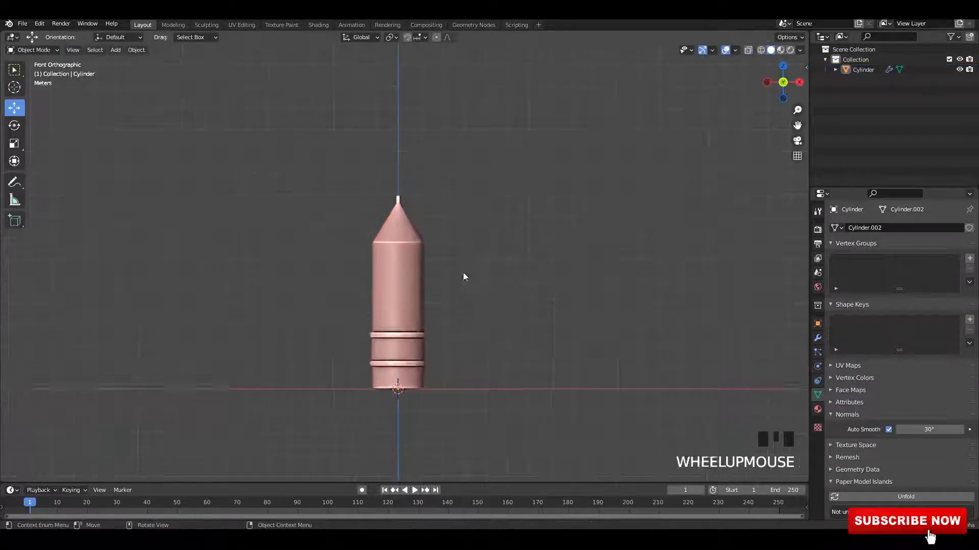
# Step: Re-enter Edit Mode, box-select the ferrule area in X-ray, move the selection slightly down and return to Object Mode
pyautogui.keyDown('shift'); pyautogui.moveTo(461, 228); pyautogui.dragTo(397, 232, button='middle'); pyautogui.keyUp('shift')
pyautogui.press('Tab')
pyautogui.scroll(4, 445, 245)
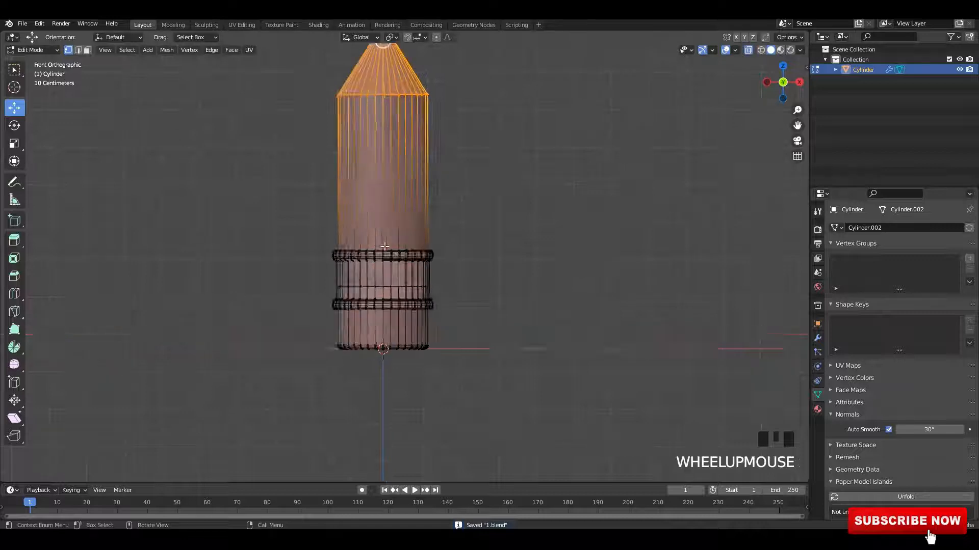
pyautogui.moveTo(201, 192); pyautogui.dragTo(561, 262)
pyautogui.hotkey('alt', 'z')
pyautogui.hotkey('alt', 'z')
pyautogui.moveTo(366, 220); pyautogui.dragTo(368, 253)
pyautogui.hotkey('alt', 'z')
pyautogui.click(368, 248)
pyautogui.press('Tab')
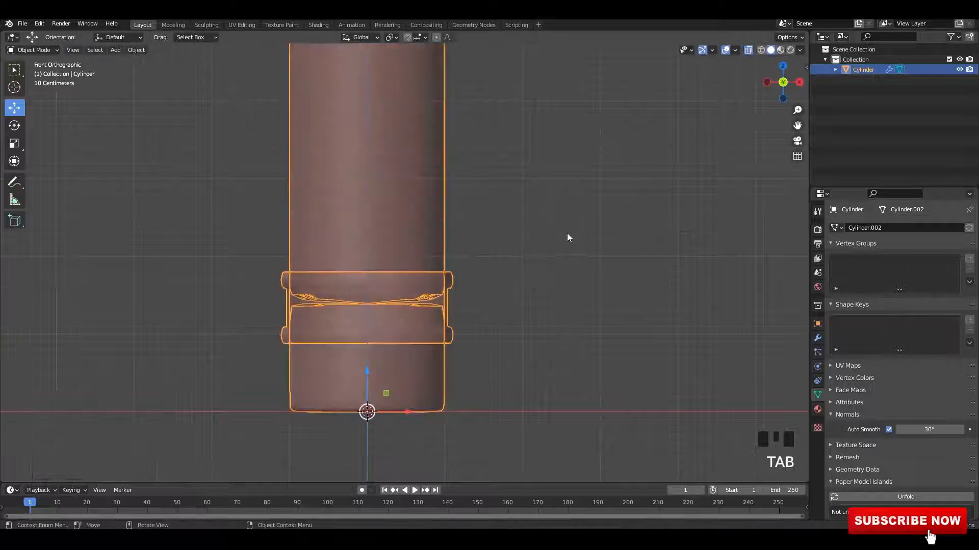
# Step: Switch to the Animation workspace to set up viewing and shading of the pencil
pyautogui.hotkey('alt', 'z')
pyautogui.scroll(-2, 519, 210)
pyautogui.keyDown('shift'); pyautogui.moveTo(519, 210); pyautogui.dragTo(445, 238, button='middle'); pyautogui.keyUp('shift')
pyautogui.moveTo(430, 240); pyautogui.dragTo(401, 148, button='middle')
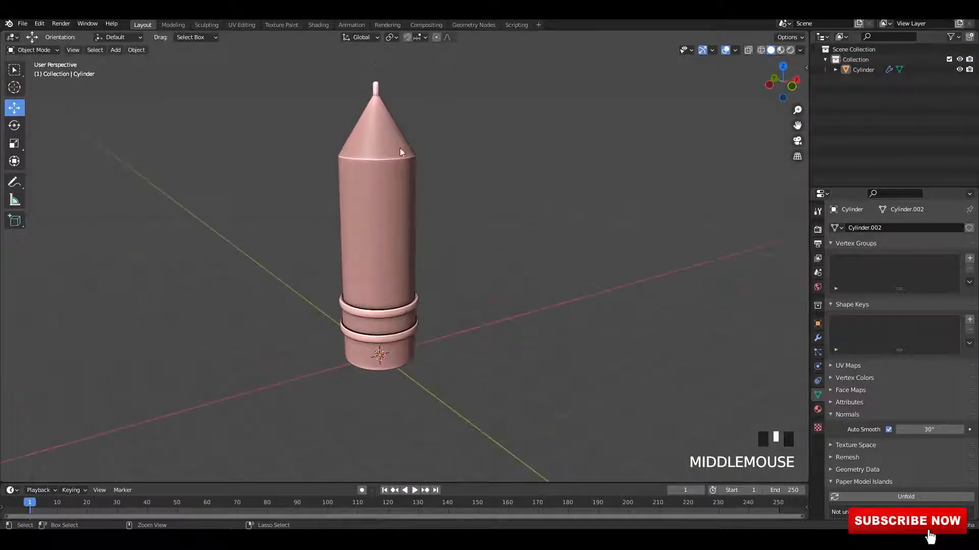
pyautogui.click(351, 24)
pyautogui.scroll(2, 87, 153)
pyautogui.keyDown('shift'); pyautogui.moveTo(87, 152); pyautogui.dragTo(186, 168, button='middle'); pyautogui.keyUp('shift')
pyautogui.scroll(1, 164, 180)
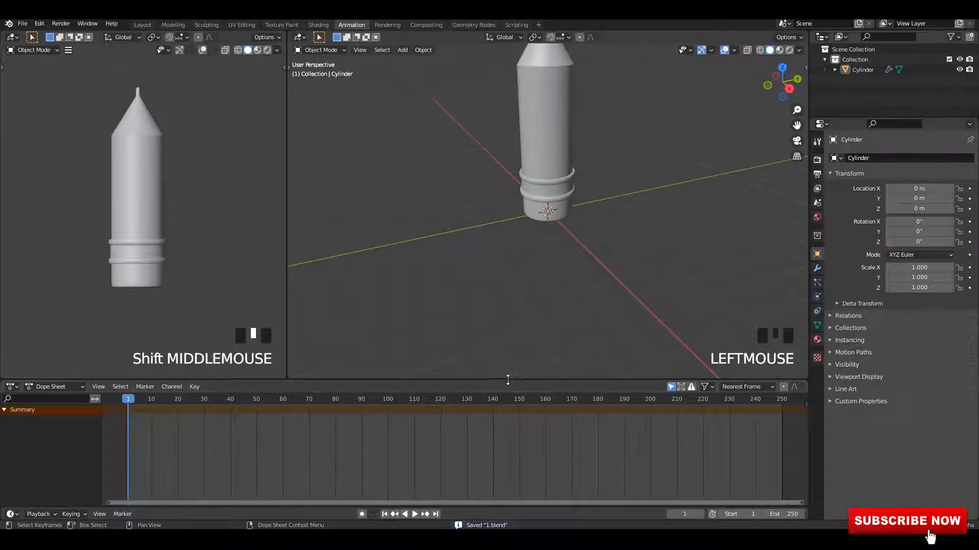
# Step: Enlarge the main area and change the large editor into the Shader Editor with its sidebar hidden
pyautogui.moveTo(504, 381); pyautogui.dragTo(503, 470)
pyautogui.scroll(2, 165, 236)
pyautogui.keyDown('shift'); pyautogui.moveTo(166, 234); pyautogui.dragTo(168, 257, button='middle'); pyautogui.keyUp('shift')
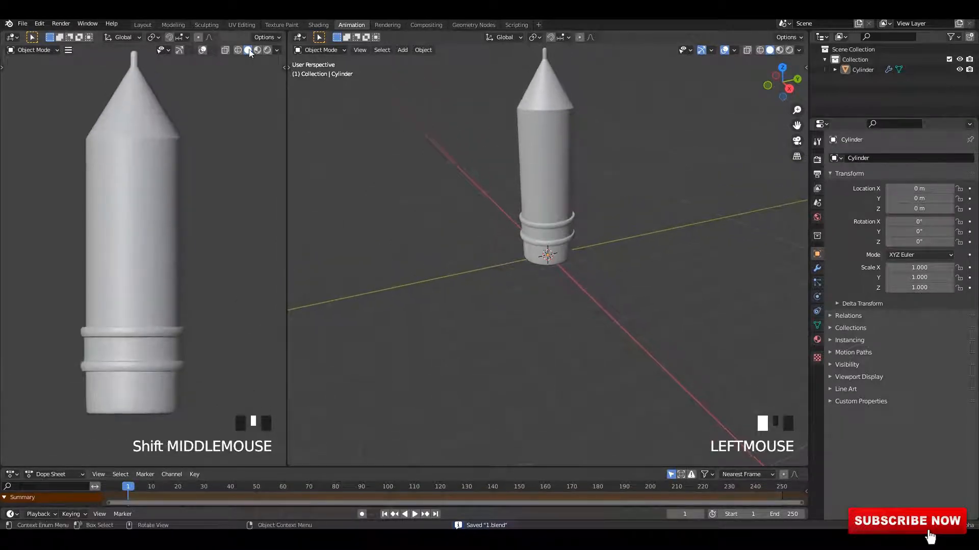
pyautogui.scroll(-1, 238, 176)
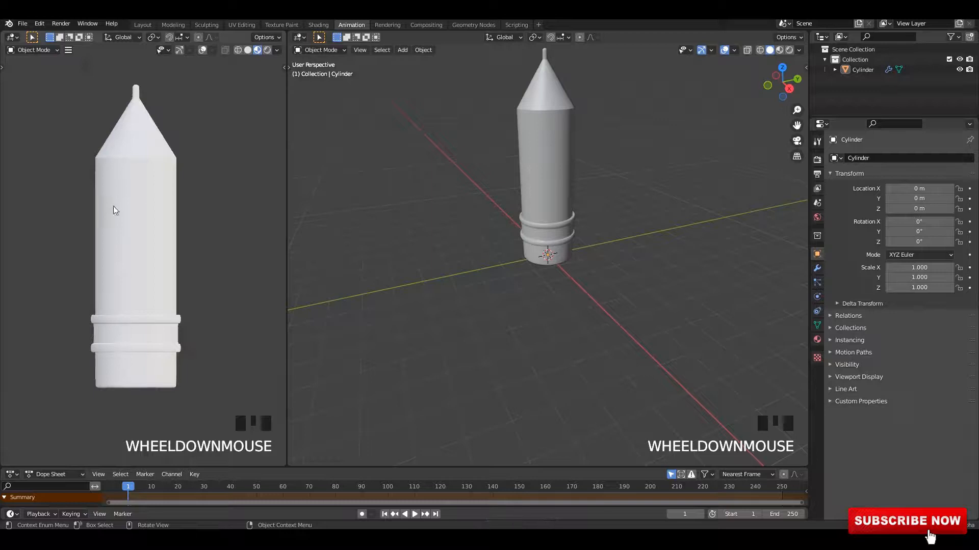
pyautogui.moveTo(113, 206)
pyautogui.mouseDown(button='middle')
pyautogui.moveTo(82, 241)
pyautogui.moveTo(148, 217)
pyautogui.mouseUp(button='middle')
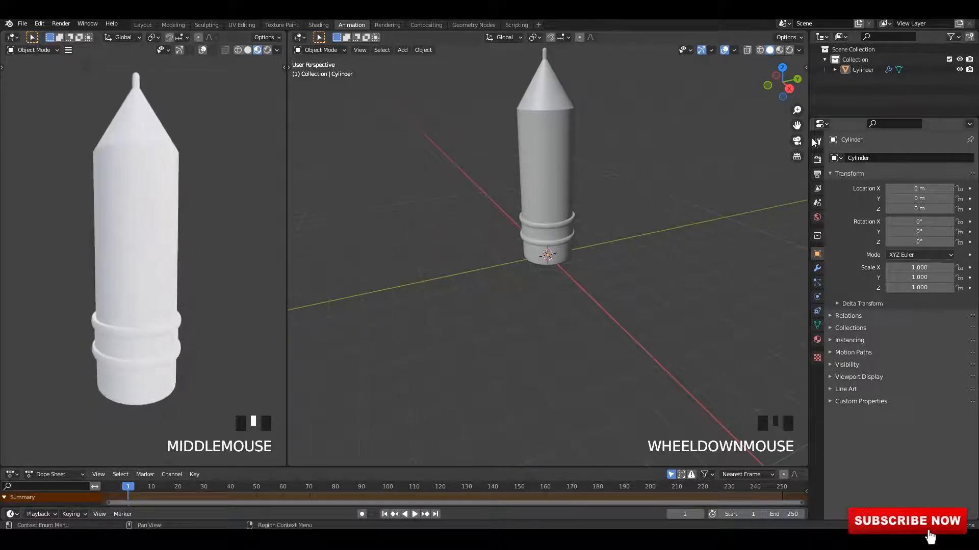
pyautogui.click(303, 37)
pyautogui.click(323, 133)
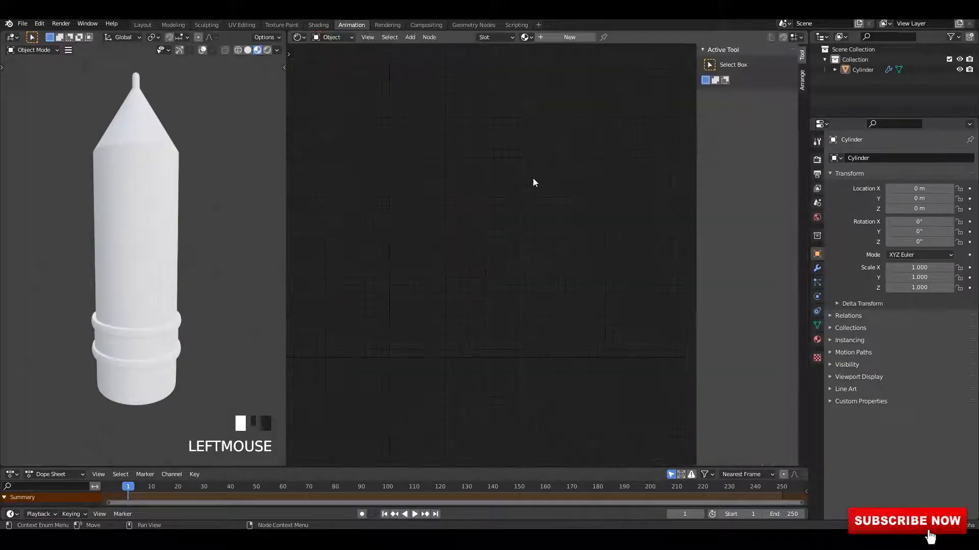
pyautogui.press('n')
# Step: Select the pencil and switch the small 3D viewport to Rendered shading
pyautogui.click(99, 189)
pyautogui.click(257, 50)
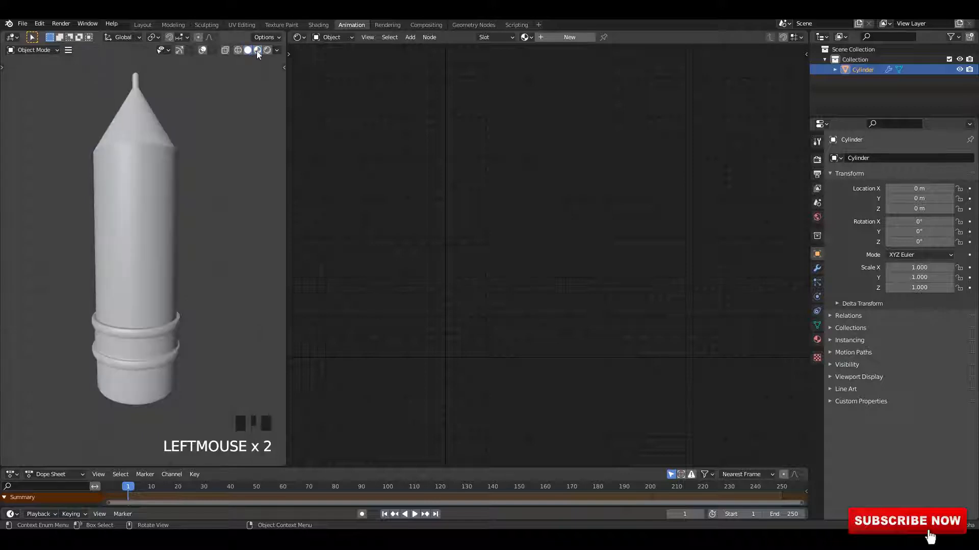
pyautogui.click(155, 149)
pyautogui.keyDown('alt'); pyautogui.moveTo(155, 148); pyautogui.dragTo(247, 176, button='middle'); pyautogui.keyUp('alt')
# Step: In the Eevee render settings, enable Ambient Occlusion, Bloom and Screen Space Reflections
pyautogui.click(817, 159)
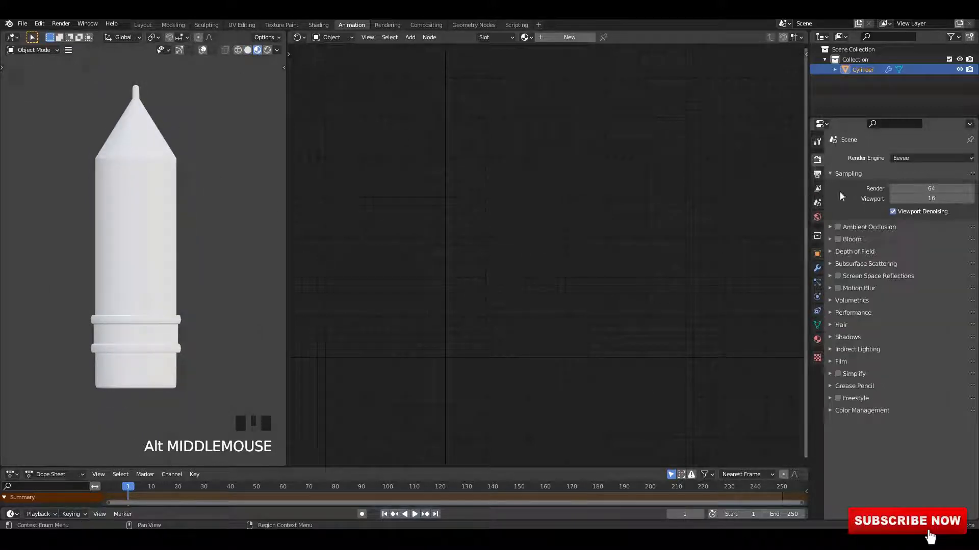
pyautogui.click(859, 229)
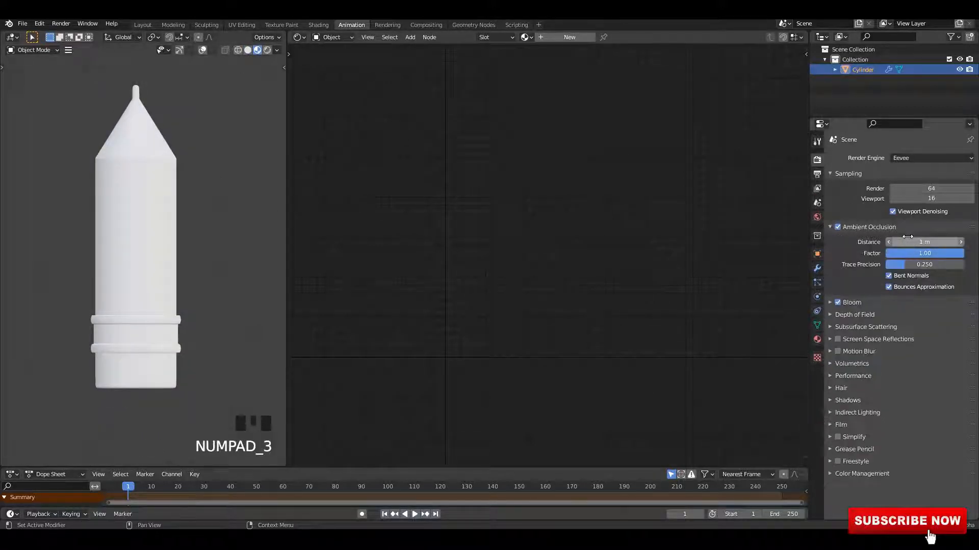
pyautogui.click(858, 226)
pyautogui.click(832, 275)
pyautogui.click(840, 278)
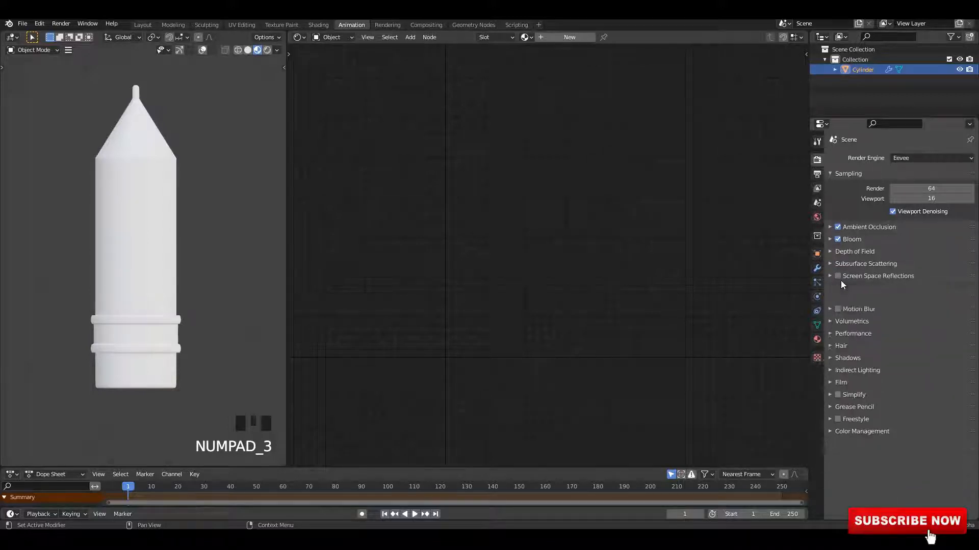
# Step: Set the Color Management Look to Very High Contrast
pyautogui.click(886, 411)
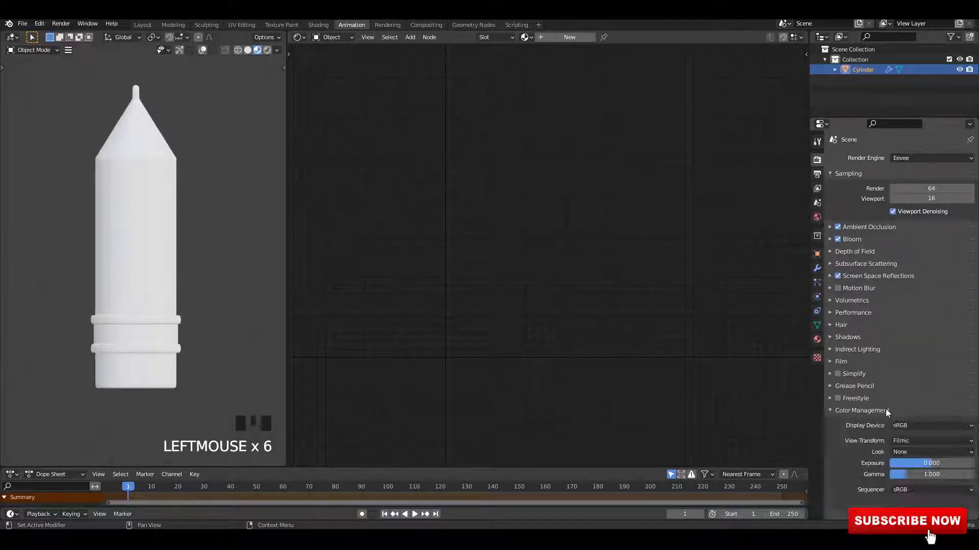
pyautogui.click(921, 452)
pyautogui.click(917, 431)
pyautogui.click(242, 173)
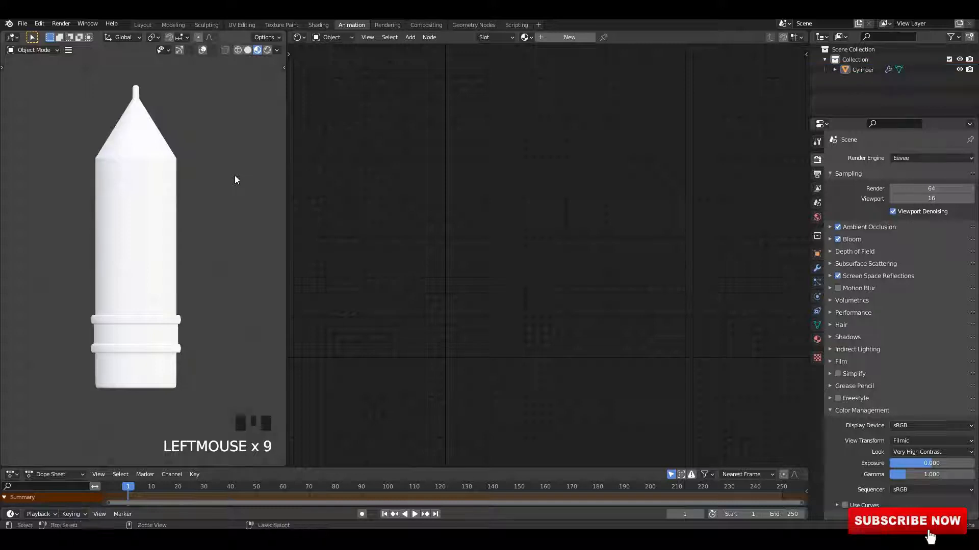
# Step: Save the file, select the pencil and create a new material for it
pyautogui.hotkey('ctrl', 's')
pyautogui.click(145, 168)
pyautogui.click(580, 36)
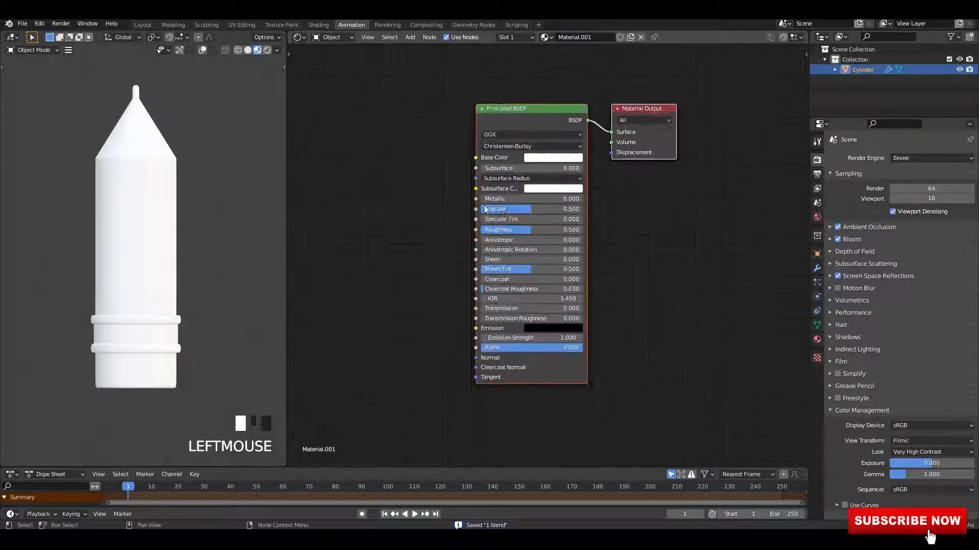
# Step: Switch the render engine to Cycles
pyautogui.click(913, 158)
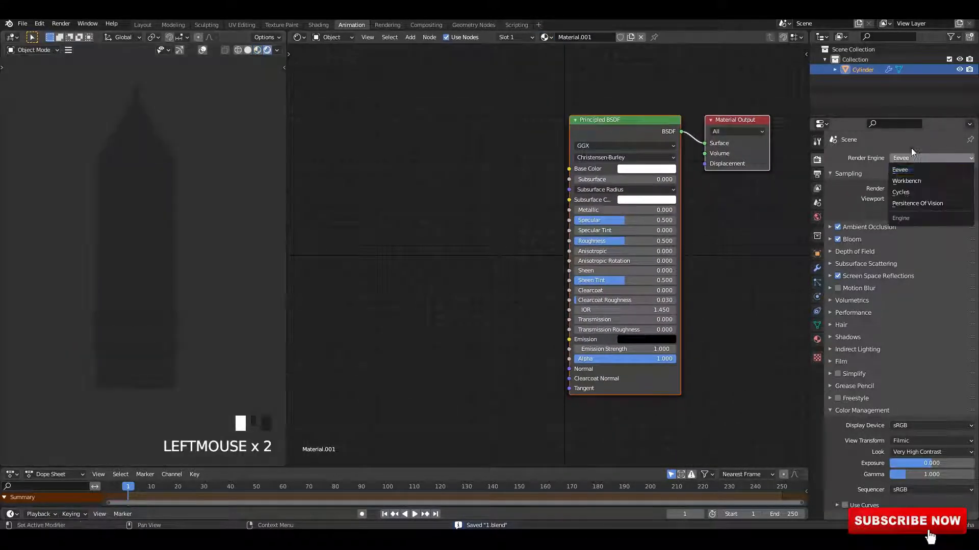
pyautogui.click(905, 192)
# Step: Add a Geometry input node to the material's node tree
pyautogui.hotkey('shift', 'a')
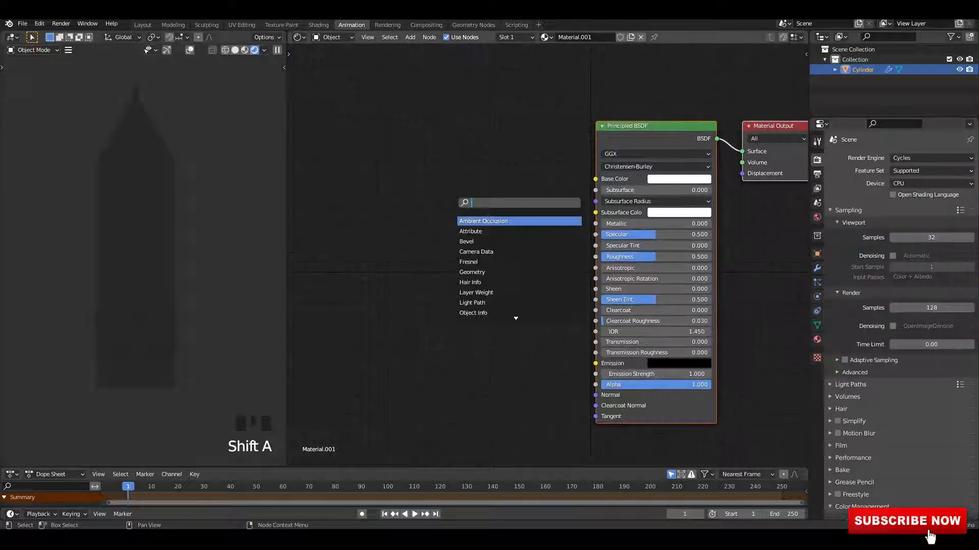
pyautogui.click(483, 272)
pyautogui.click(367, 245)
# Step: Search for and add a ColorRamp node beside the Geometry node
pyautogui.hotkey('shift', 'a')
pyautogui.write('cp')
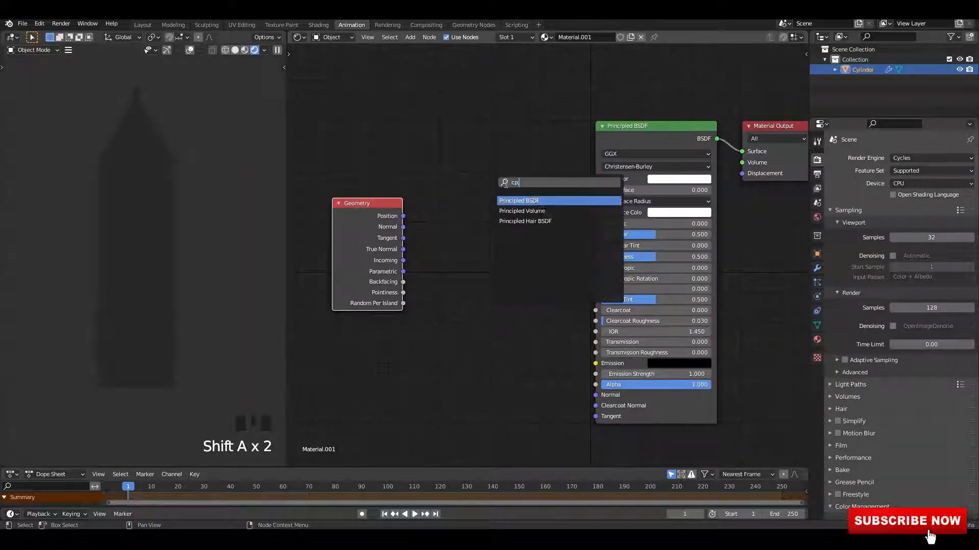
pyautogui.write(';')
pyautogui.press('BackSpace')
pyautogui.press('BackSpace')
pyautogui.write('ol')
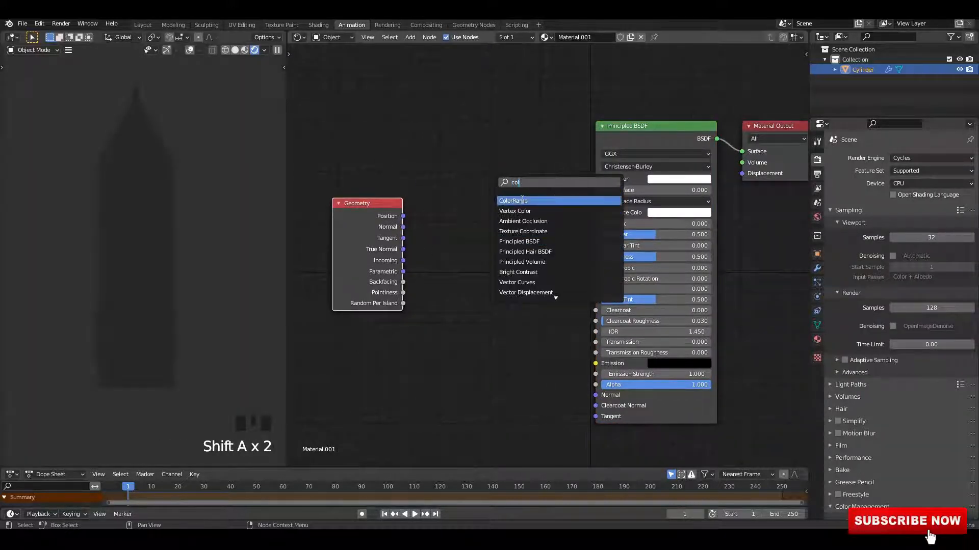
pyautogui.press('Return')
pyautogui.click(373, 221)
# Step: Connect Pointiness to the ColorRamp's Fac and the ramp's Color to the Principled BSDF's Base Color
pyautogui.hotkey('ctrl', 's')
pyautogui.moveTo(374, 225); pyautogui.dragTo(351, 228)
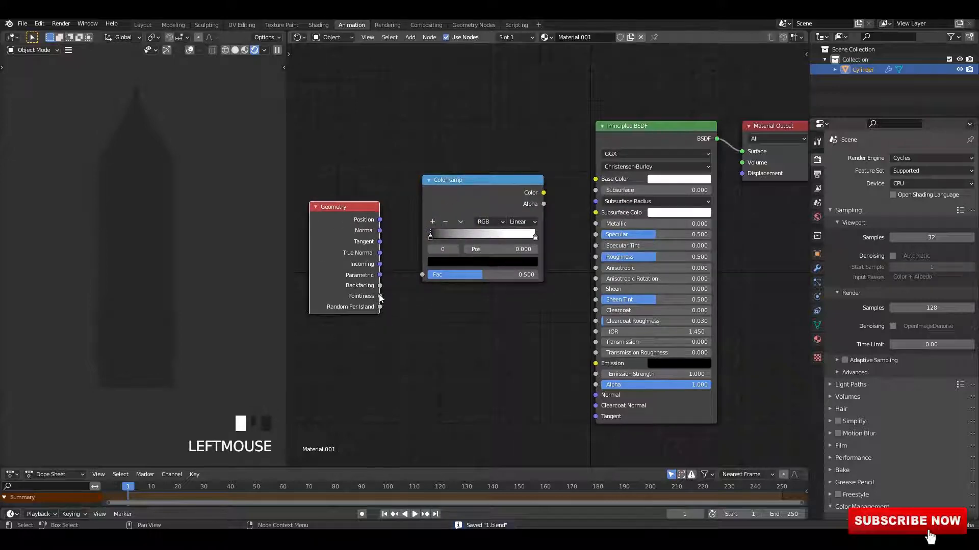
pyautogui.moveTo(429, 274); pyautogui.dragTo(429, 274)
pyautogui.keyDown('ctrl'); pyautogui.keyDown('shift'); pyautogui.click(448, 201); pyautogui.keyUp('shift'); pyautogui.keyUp('ctrl')
pyautogui.hotkey('ctrl', 's')
pyautogui.scroll(8, 404, 218)
pyautogui.moveTo(404, 218); pyautogui.dragTo(519, 256, button='middle')
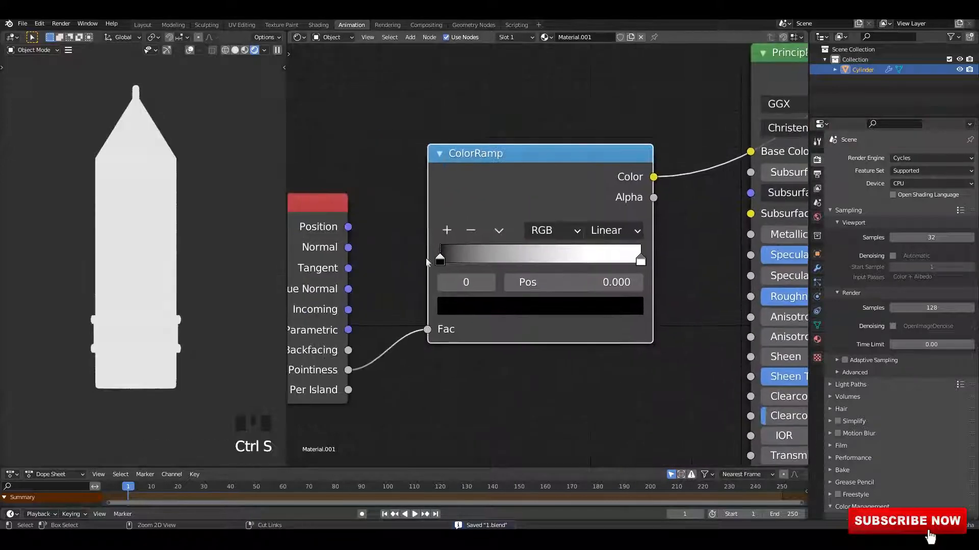
# Step: Move the ColorRamp's black stop toward the middle and its white stop to position 0.586
pyautogui.moveTo(440, 261); pyautogui.dragTo(529, 261)
pyautogui.hotkey('ctrl', 's')
pyautogui.moveTo(640, 261)
pyautogui.mouseDown()
pyautogui.moveTo(527, 261)
pyautogui.moveTo(557, 261)
pyautogui.mouseUp()
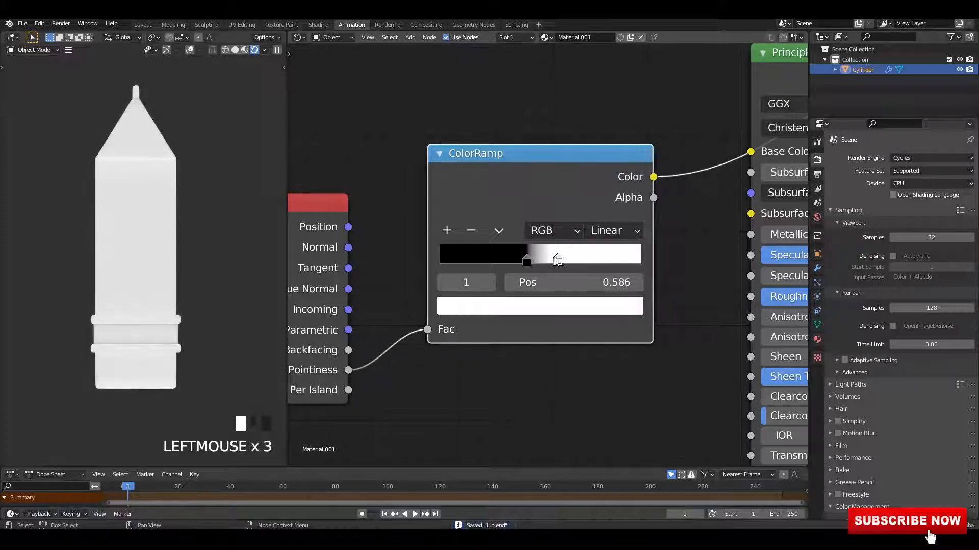
pyautogui.moveTo(160, 203)
pyautogui.mouseDown(button='middle')
pyautogui.moveTo(159, 223)
pyautogui.moveTo(161, 205)
pyautogui.mouseUp(button='middle')
pyautogui.hotkey('ctrl', 's')
# Step: Duplicate the ColorRamp node and place the copy above the original
pyautogui.scroll(-7, 557, 249)
pyautogui.moveTo(380, 156); pyautogui.dragTo(581, 264)
pyautogui.moveTo(536, 217); pyautogui.dragTo(512, 310)
pyautogui.click(511, 310)
pyautogui.hotkey('shift', 'd')
pyautogui.click(496, 164)
pyautogui.moveTo(334, 143); pyautogui.dragTo(428, 161, button='middle')
# Step: Add an Ambient Occlusion node and connect its Color to the duplicated ColorRamp's Fac
pyautogui.hotkey('shift', 'a')
pyautogui.click(427, 161)
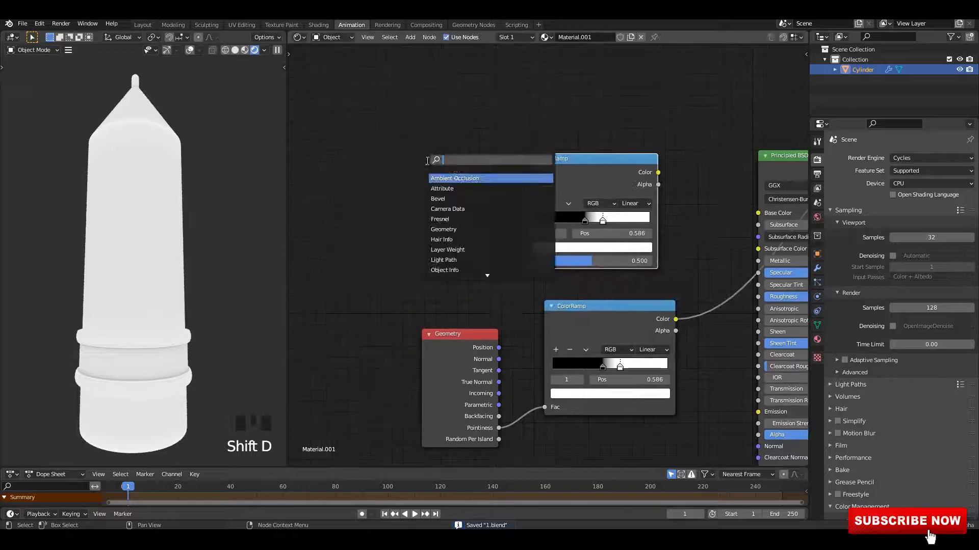
pyautogui.click(467, 179)
pyautogui.click(402, 165)
pyautogui.moveTo(437, 166); pyautogui.dragTo(528, 261)
pyautogui.keyDown('ctrl'); pyautogui.keyDown('shift'); pyautogui.click(581, 185); pyautogui.keyUp('shift'); pyautogui.keyUp('ctrl')
pyautogui.moveTo(581, 185); pyautogui.dragTo(529, 200, button='middle')
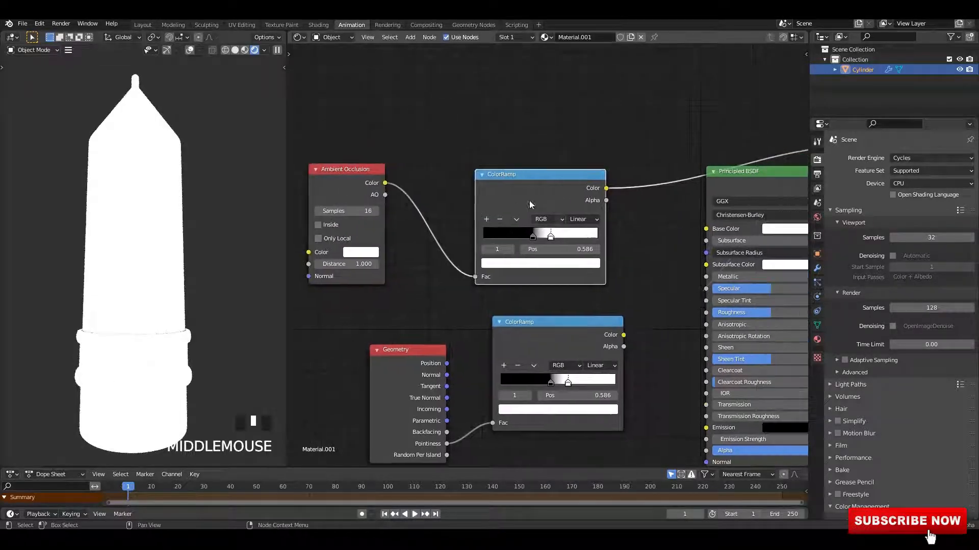
# Step: Add a stop to the ambient-occlusion ColorRamp and adjust its gradient stops
pyautogui.scroll(2, 549, 236)
pyautogui.moveTo(551, 236); pyautogui.dragTo(469, 234)
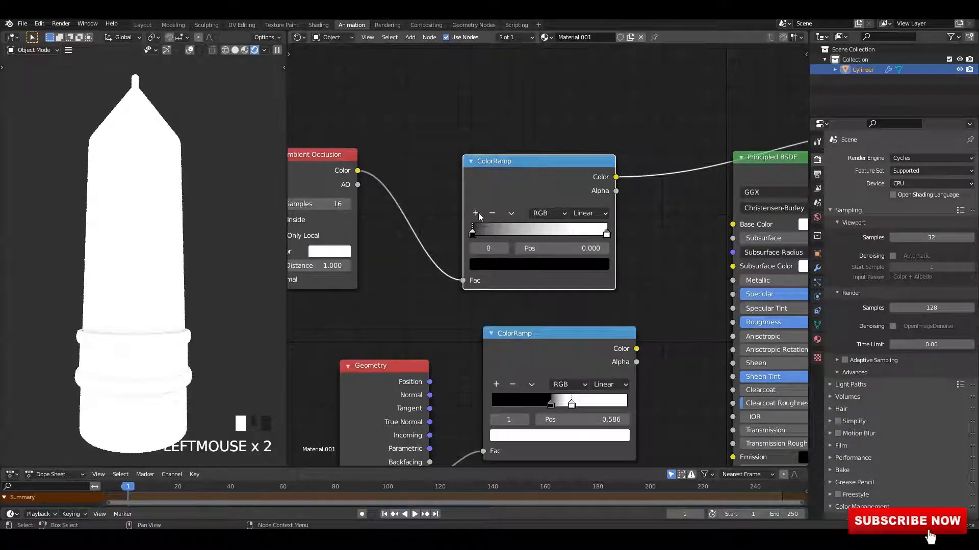
pyautogui.click(476, 213)
pyautogui.moveTo(539, 234); pyautogui.dragTo(590, 245)
pyautogui.scroll(-3, 519, 126)
pyautogui.hotkey('ctrl', 's')
# Step: Combine both ColorRamps through a Mix node and feed its output into Base Color
pyautogui.moveTo(344, 131); pyautogui.dragTo(563, 223)
pyautogui.moveTo(553, 203); pyautogui.dragTo(562, 185)
pyautogui.moveTo(411, 315); pyautogui.dragTo(540, 357)
pyautogui.moveTo(545, 334); pyautogui.dragTo(501, 337)
pyautogui.keyDown('ctrl'); pyautogui.keyDown('shift'); pyautogui.moveTo(540, 250); pyautogui.dragTo(530, 326, button='right'); pyautogui.keyUp('shift'); pyautogui.keyUp('ctrl')
pyautogui.moveTo(562, 286); pyautogui.dragTo(356, 319, button='middle')
pyautogui.keyDown('ctrl'); pyautogui.keyDown('shift'); pyautogui.click(543, 241); pyautogui.keyUp('shift'); pyautogui.keyUp('ctrl')
pyautogui.scroll(2, 527, 299)
pyautogui.moveTo(501, 311); pyautogui.dragTo(516, 297)
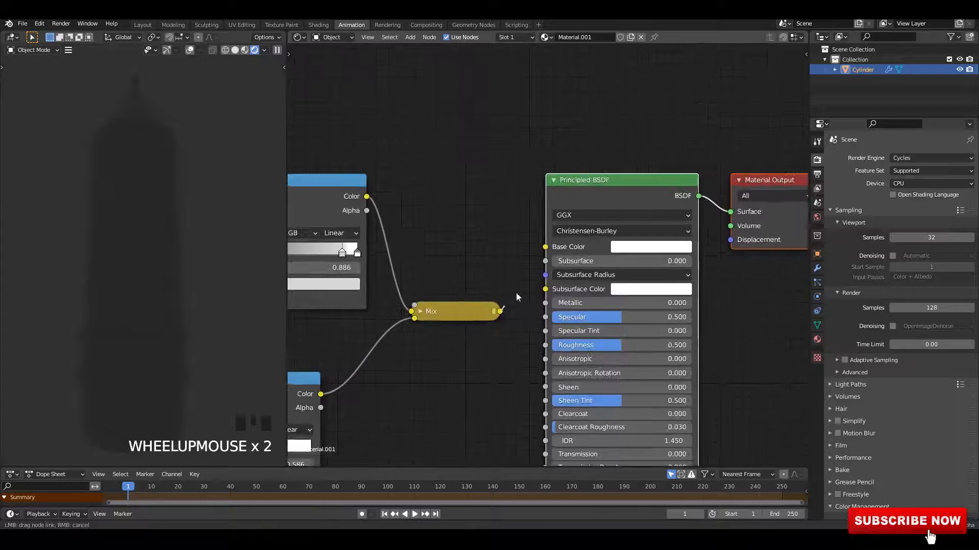
pyautogui.moveTo(547, 253); pyautogui.dragTo(546, 248)
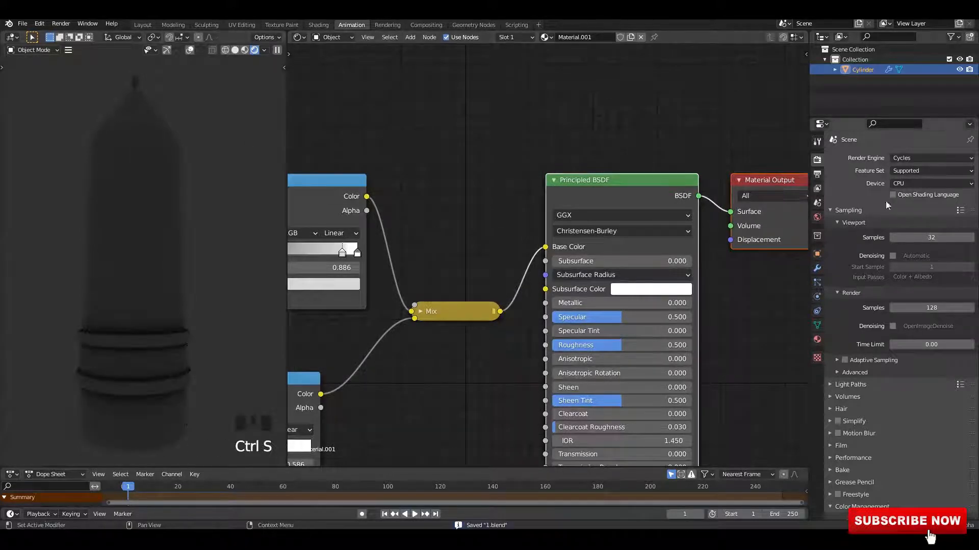
# Step: Set the world background color to a light grey
pyautogui.click(818, 217)
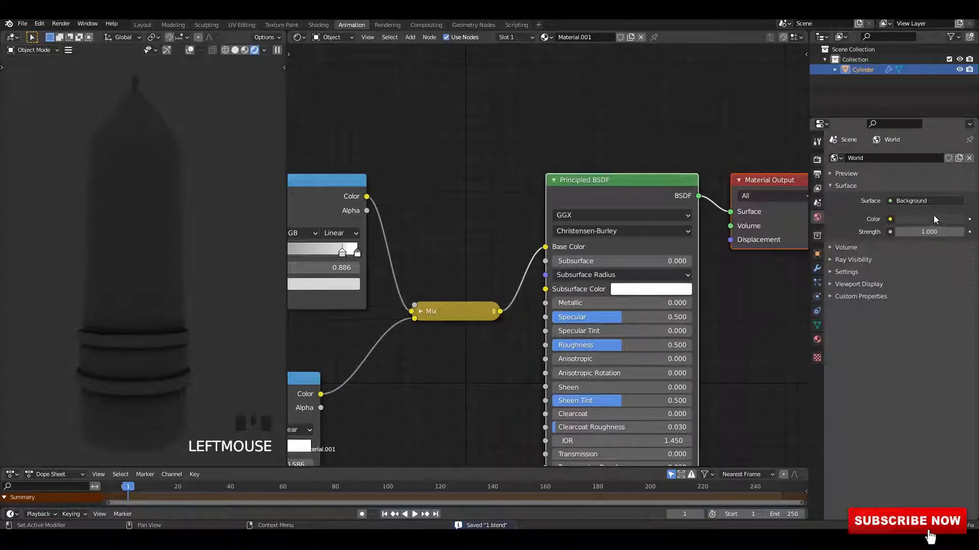
pyautogui.click(933, 216)
pyautogui.moveTo(957, 120); pyautogui.dragTo(958, 99)
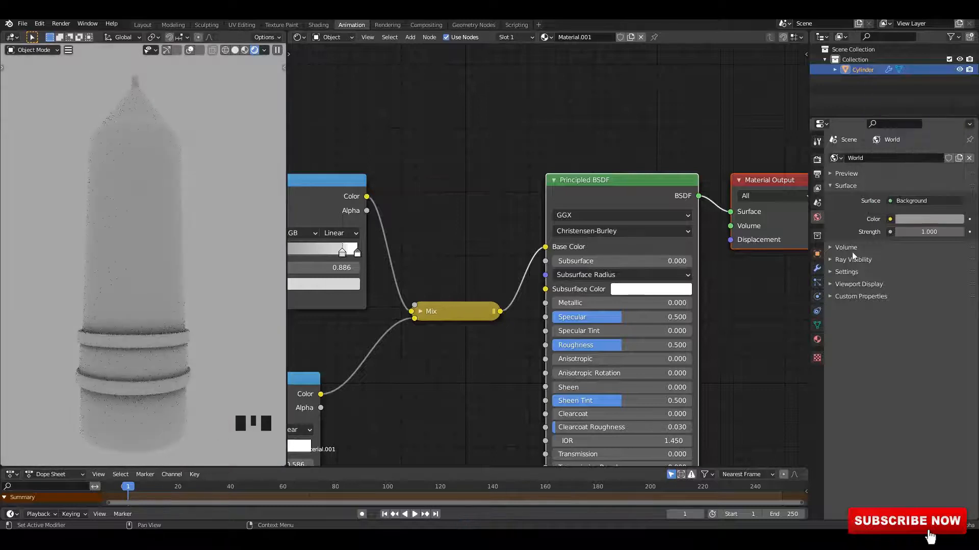
# Step: Create a new world and plug an Environment Texture into its background Color
pyautogui.click(943, 200)
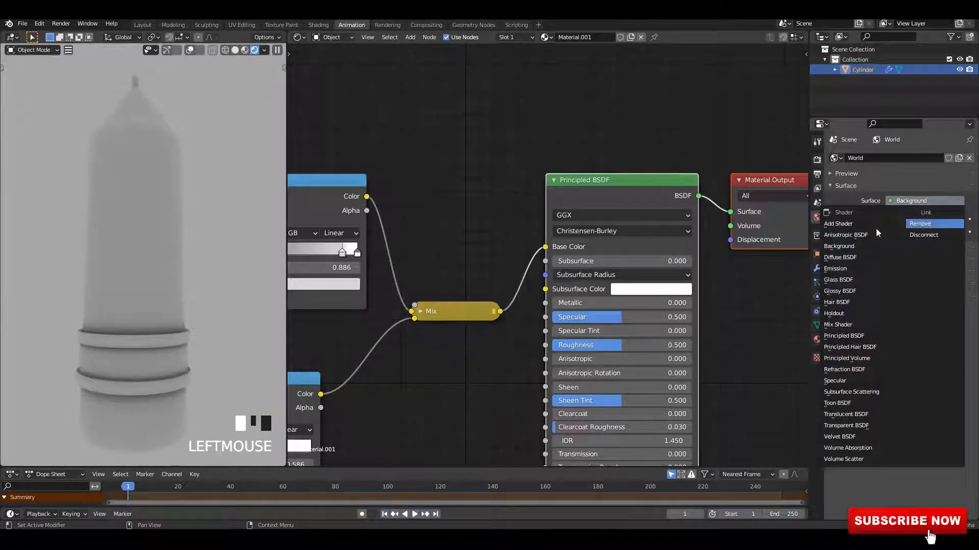
pyautogui.click(919, 158)
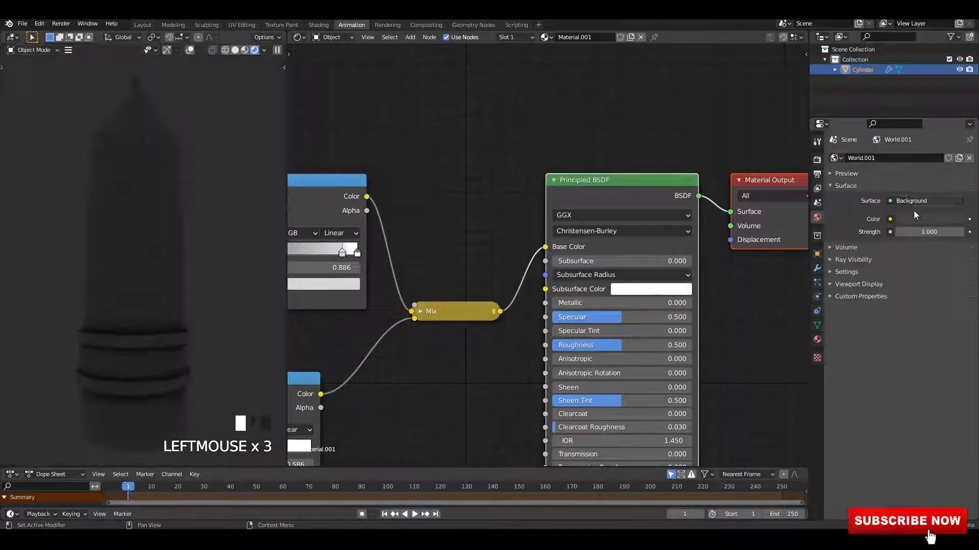
pyautogui.click(912, 201)
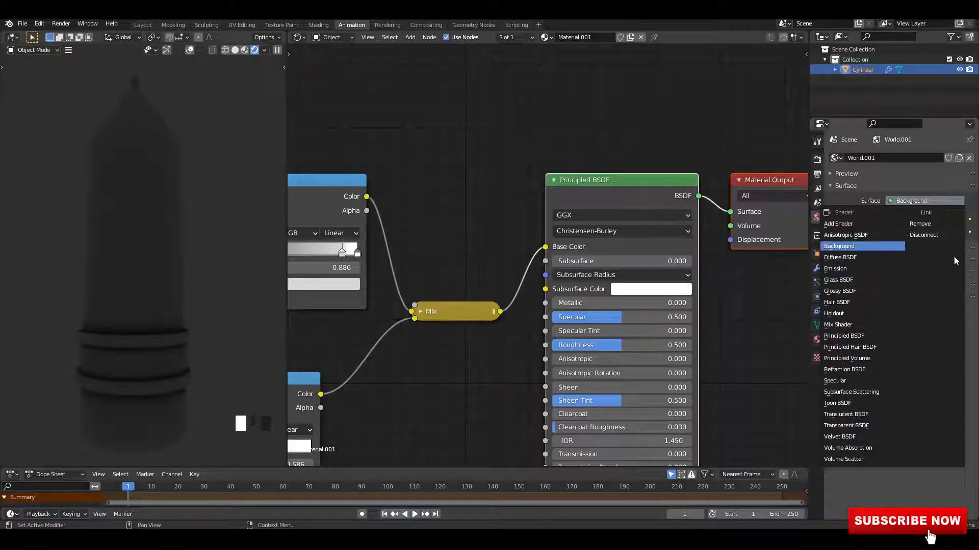
pyautogui.click(891, 220)
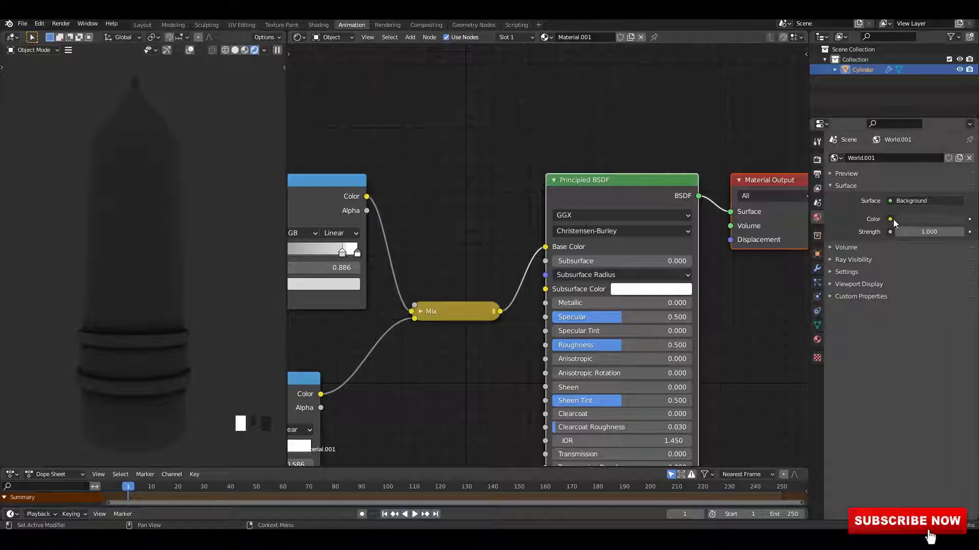
pyautogui.click(893, 222)
pyautogui.click(714, 261)
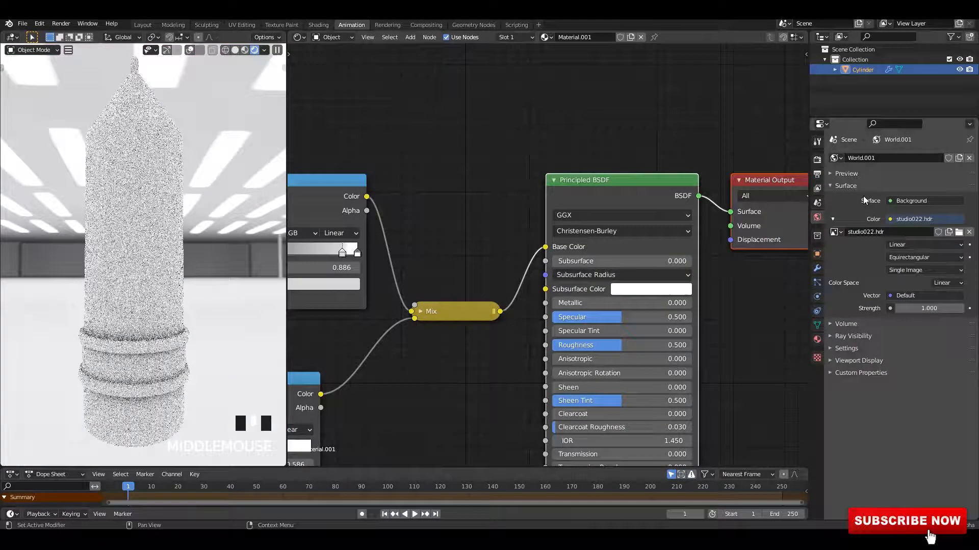
# Step: Enable a transparent film background in the render settings
pyautogui.click(817, 159)
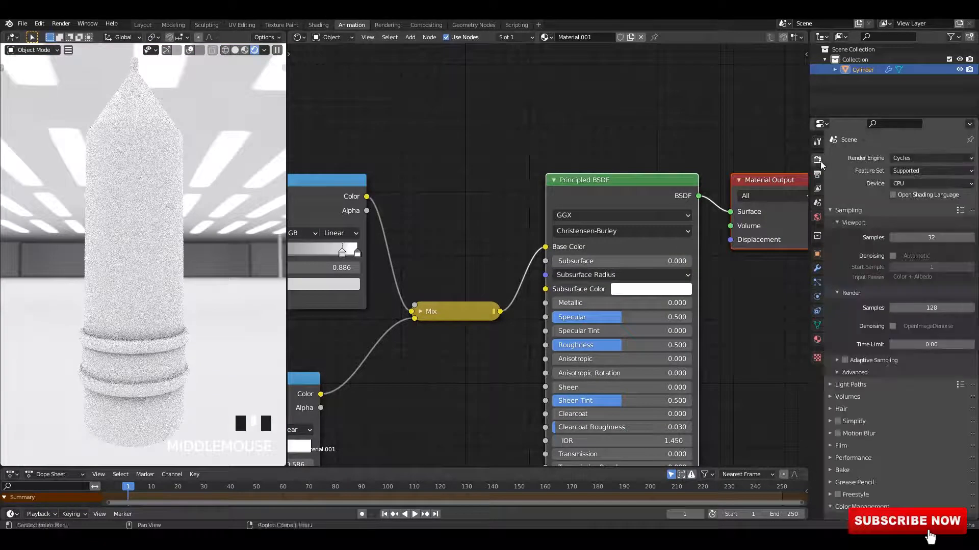
pyautogui.click(840, 447)
pyautogui.scroll(-3, 847, 474)
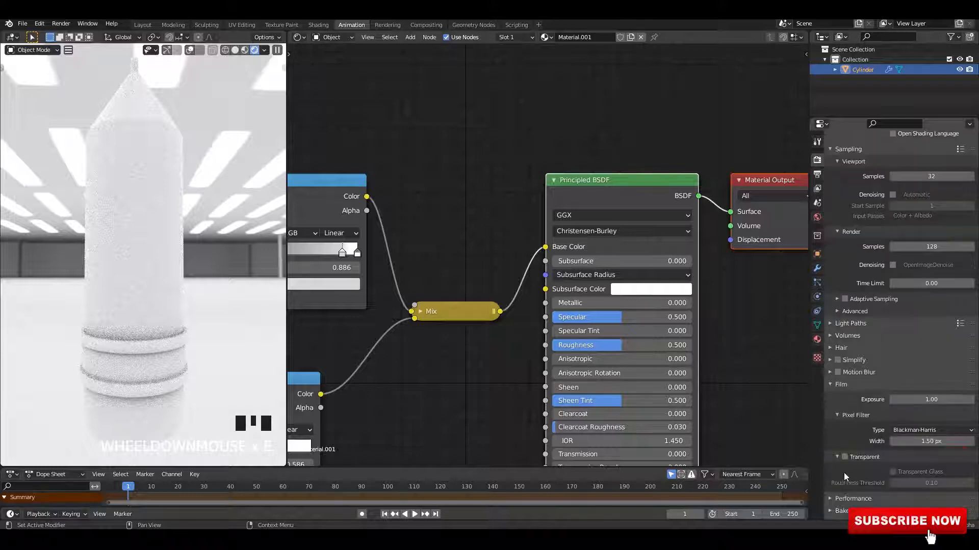
pyautogui.click(844, 457)
pyautogui.click(832, 386)
pyautogui.click(243, 281)
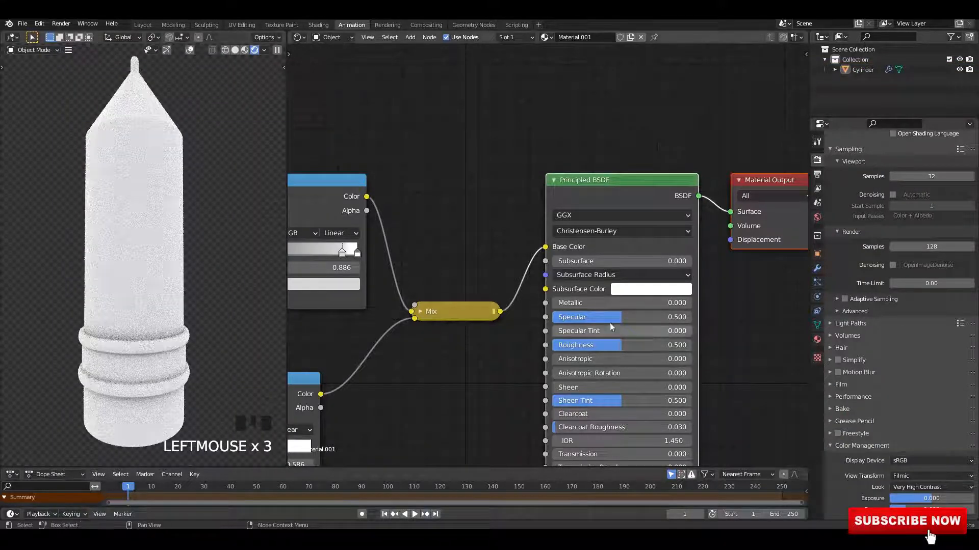
# Step: Set the Mix node's blend mode to Multiply and its factor to 1
pyautogui.moveTo(421, 314); pyautogui.dragTo(605, 284, button='middle')
pyautogui.click(605, 281)
pyautogui.click(632, 233)
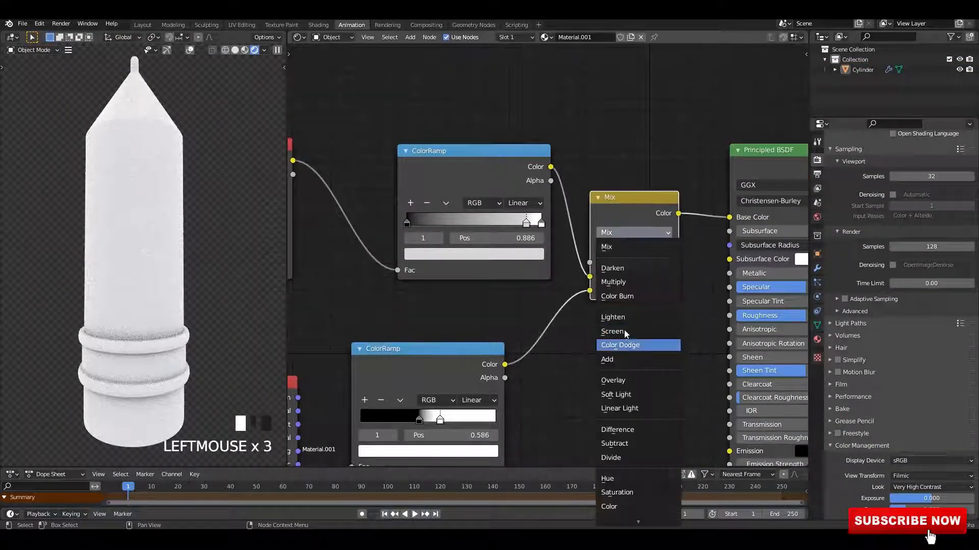
pyautogui.click(637, 283)
pyautogui.scroll(-1, 625, 244)
pyautogui.moveTo(624, 241); pyautogui.dragTo(497, 278, button='middle')
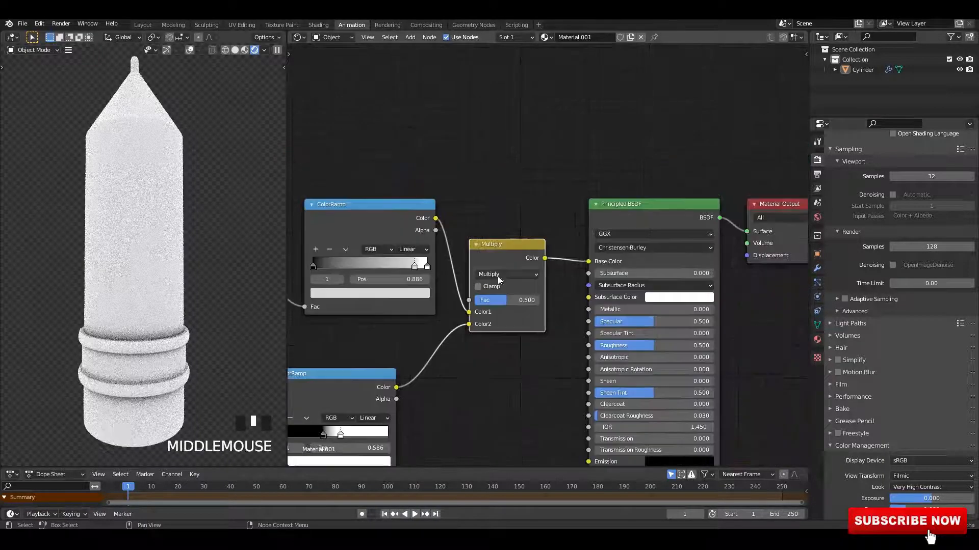
pyautogui.moveTo(499, 302); pyautogui.dragTo(538, 302)
# Step: Duplicate the ambient-occlusion ColorRamp and place the copy above the node tree
pyautogui.moveTo(402, 247); pyautogui.dragTo(530, 254, button='middle')
pyautogui.scroll(-7, 530, 254)
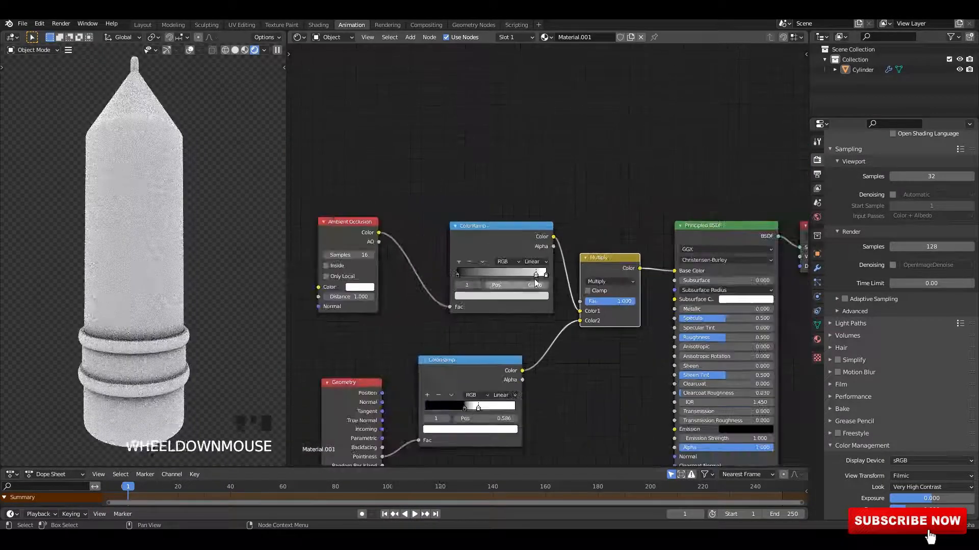
pyautogui.click(583, 270)
pyautogui.moveTo(583, 271); pyautogui.dragTo(524, 306)
pyautogui.click(450, 268)
pyautogui.hotkey('shift', 'd')
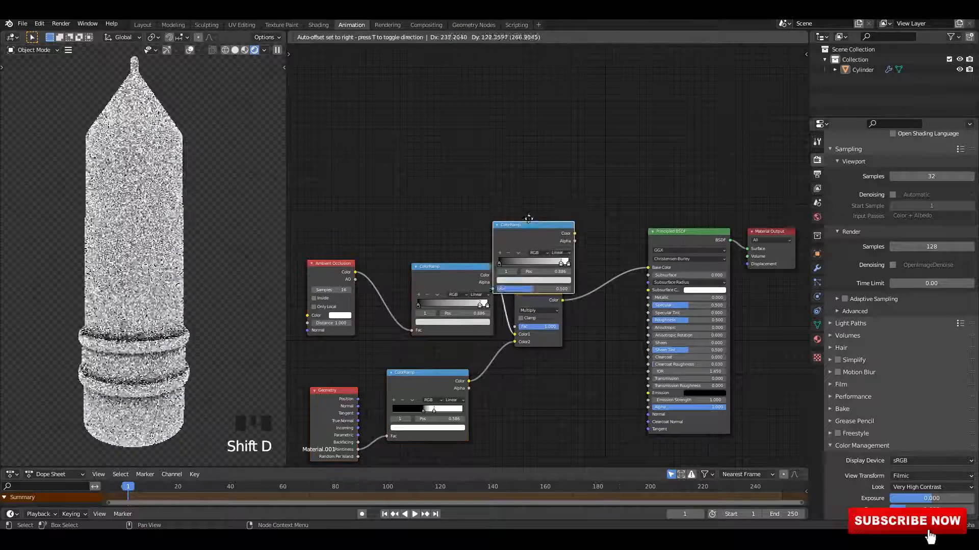
pyautogui.click(539, 184)
# Step: Insert a Mix node between the Multiply node and Base Color, fed by the duplicated ColorRamp
pyautogui.keyDown('ctrl'); pyautogui.keyDown('shift'); pyautogui.moveTo(534, 296); pyautogui.dragTo(530, 243, button='right'); pyautogui.keyUp('shift'); pyautogui.keyUp('ctrl')
pyautogui.moveTo(531, 248); pyautogui.dragTo(342, 250, button='middle')
pyautogui.scroll(1, 342, 250)
pyautogui.moveTo(499, 203); pyautogui.dragTo(623, 280)
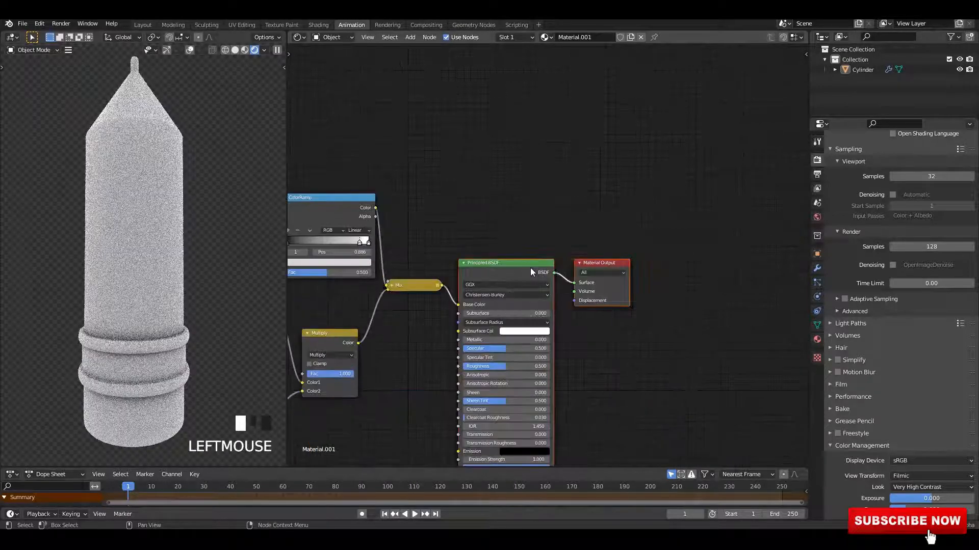
pyautogui.moveTo(530, 268); pyautogui.dragTo(601, 268)
pyautogui.scroll(2, 509, 278)
pyautogui.click(511, 282)
pyautogui.moveTo(511, 282); pyautogui.dragTo(548, 230)
# Step: Set the new Mix node's blend mode to Multiply and reposition the duplicated ColorRamp
pyautogui.click(571, 258)
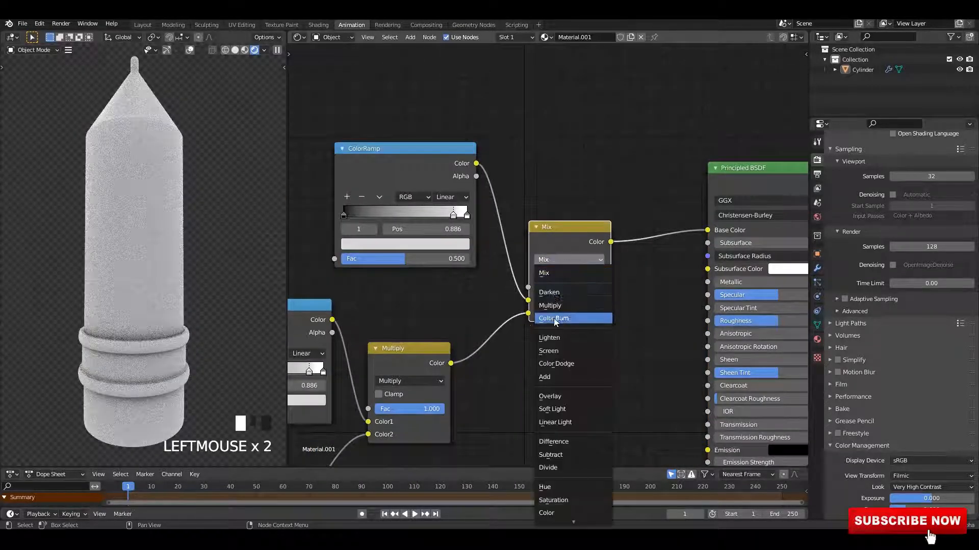
pyautogui.click(566, 301)
pyautogui.moveTo(475, 254); pyautogui.dragTo(541, 298, button='middle')
# Step: Remove the extra stop from the duplicated ColorRamp and move its white stop to position 0.377
pyautogui.moveTo(519, 259); pyautogui.dragTo(428, 258)
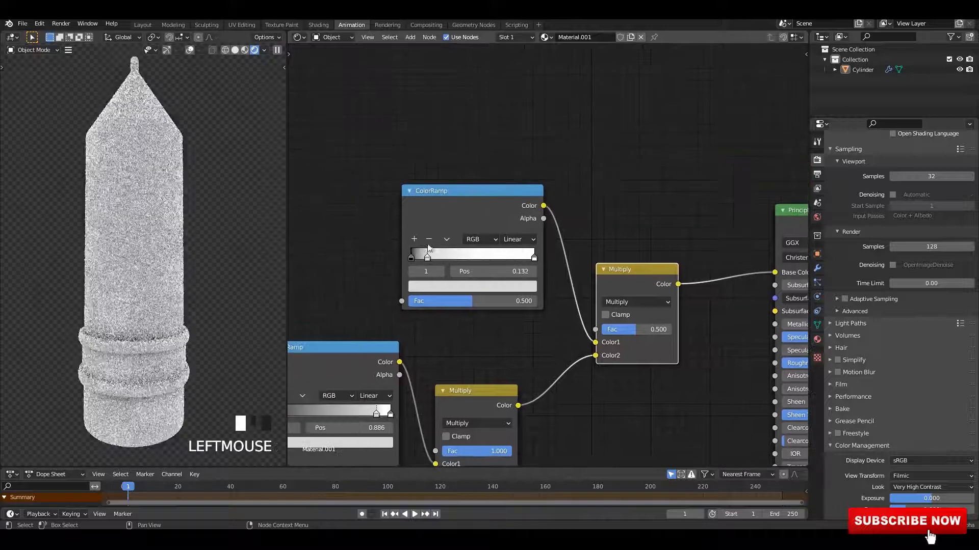
pyautogui.click(429, 239)
pyautogui.moveTo(531, 258); pyautogui.dragTo(452, 259)
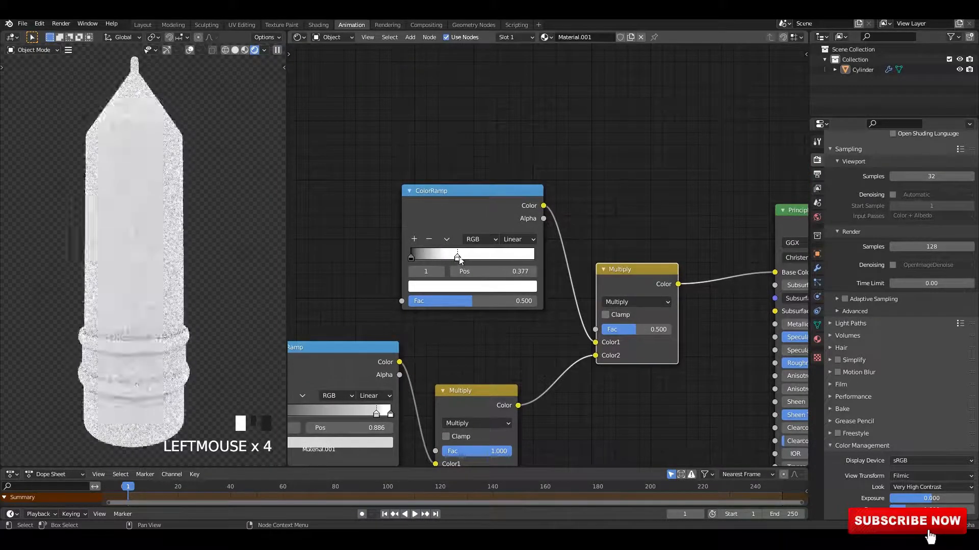
# Step: Save the blend file
pyautogui.click(677, 337)
pyautogui.scroll(3, 677, 338)
pyautogui.moveTo(536, 334); pyautogui.dragTo(611, 318, button='middle')
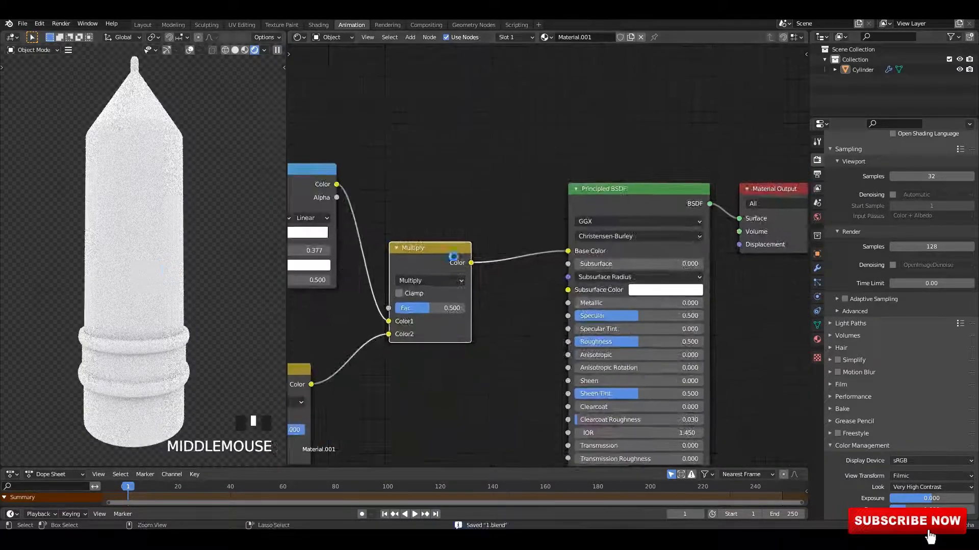
pyautogui.scroll(2, 459, 260)
pyautogui.hotkey('ctrl', 's')
pyautogui.hotkey('ctrl', 's')
pyautogui.hotkey('ctrl', 's')
# Step: Color the ColorRamp's white stop orange-red (H 0.006, S 0.989, V 1.0) and switch the viewport to rendered shading
pyautogui.moveTo(403, 278); pyautogui.dragTo(791, 349, button='middle')
pyautogui.scroll(2, 523, 277)
pyautogui.click(576, 331)
pyautogui.moveTo(548, 168); pyautogui.dragTo(545, 180)
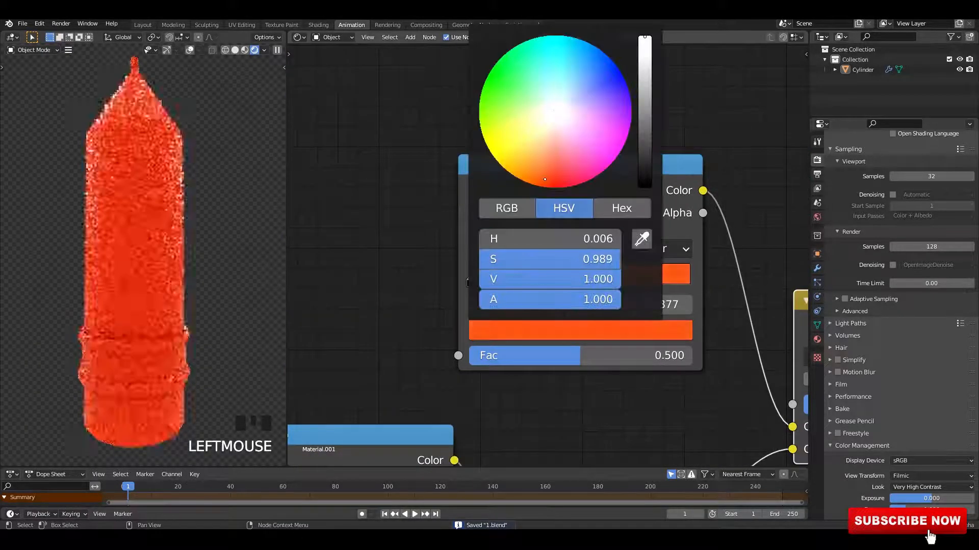
pyautogui.click(245, 50)
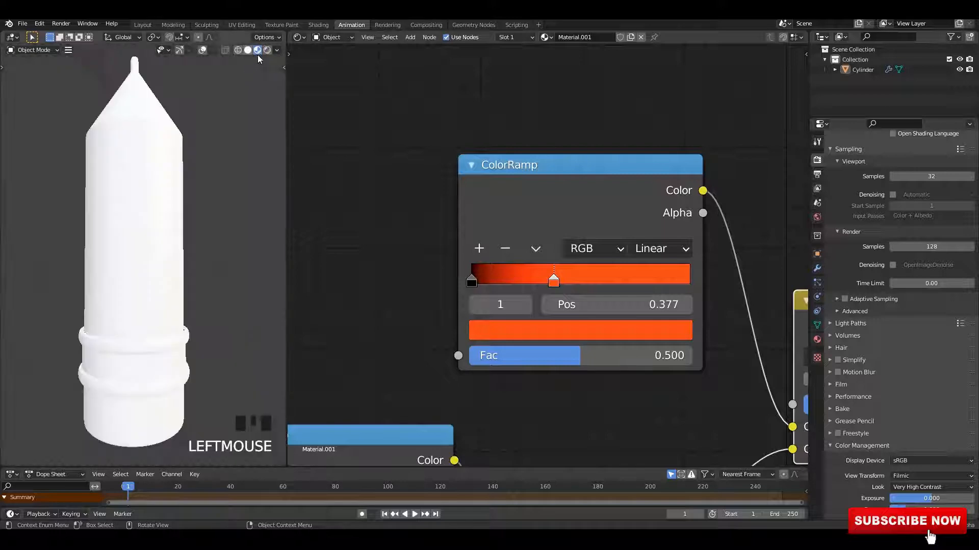
pyautogui.click(254, 50)
# Step: Set the Principled BSDF's Specular to 1.000 and Roughness to 0.3
pyautogui.moveTo(423, 351)
pyautogui.mouseDown(button='middle')
pyautogui.moveTo(677, 317)
pyautogui.moveTo(419, 239)
pyautogui.mouseUp(button='middle')
pyautogui.scroll(3, 419, 240)
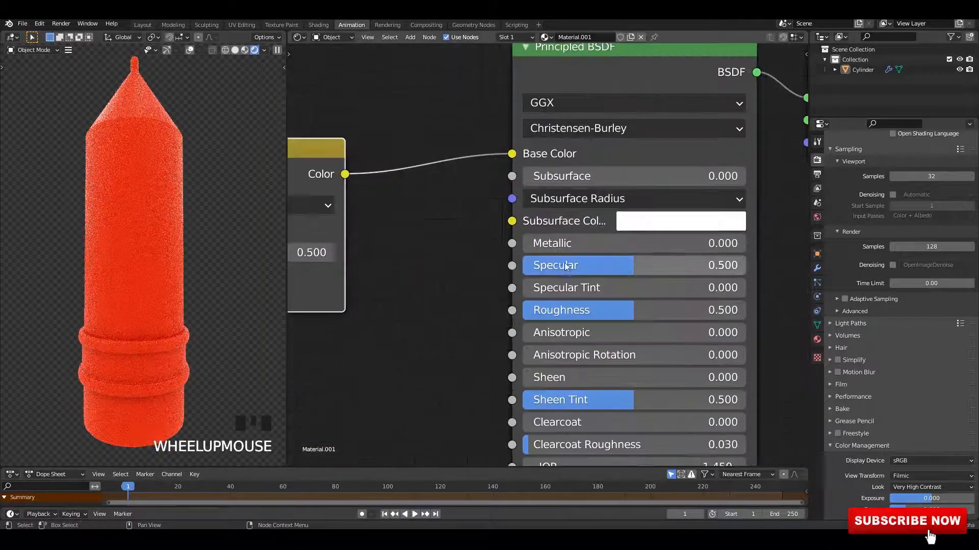
pyautogui.moveTo(560, 264); pyautogui.dragTo(745, 265)
pyautogui.click(700, 312)
pyautogui.write('0.3')
pyautogui.press('Return')
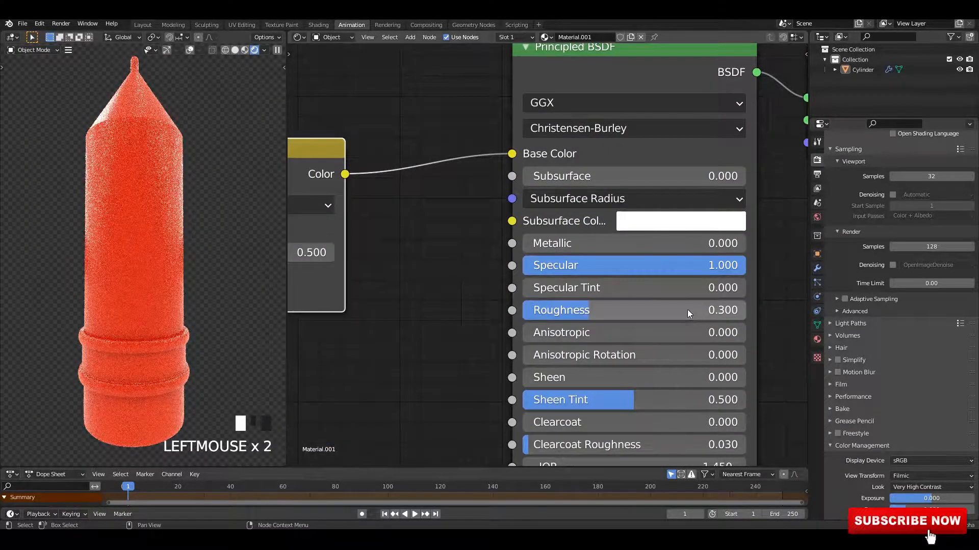
# Step: Lower Roughness to 0.2 and set Metallic to 0.5
pyautogui.moveTo(204, 288); pyautogui.dragTo(199, 270, button='middle')
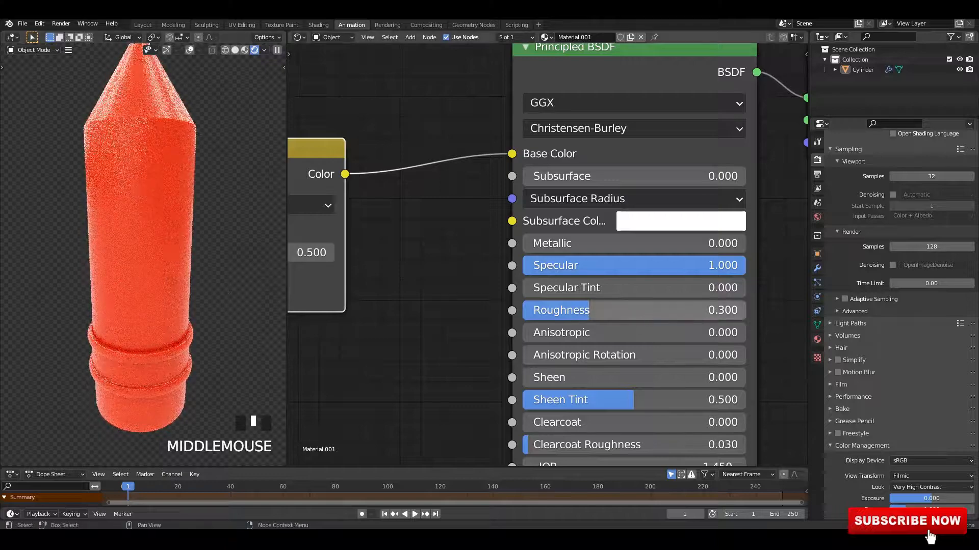
pyautogui.moveTo(588, 311); pyautogui.dragTo(566, 311)
pyautogui.click(612, 243)
pyautogui.write('0.5')
pyautogui.press('Return')
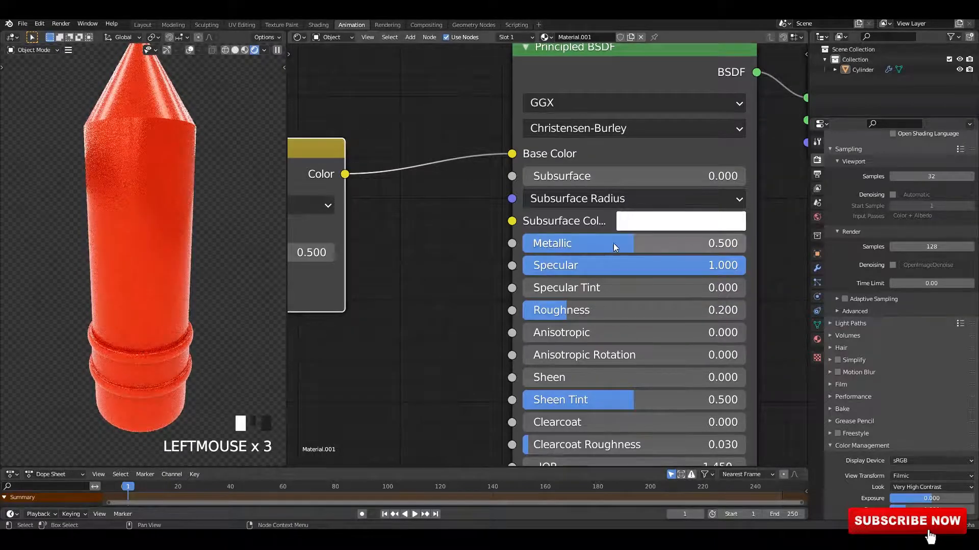
# Step: Set Metallic to 0.1 and Roughness to 0.3
pyautogui.click(644, 243)
pyautogui.write('0.1')
pyautogui.press('Return')
pyautogui.moveTo(186, 269); pyautogui.dragTo(127, 240, button='middle')
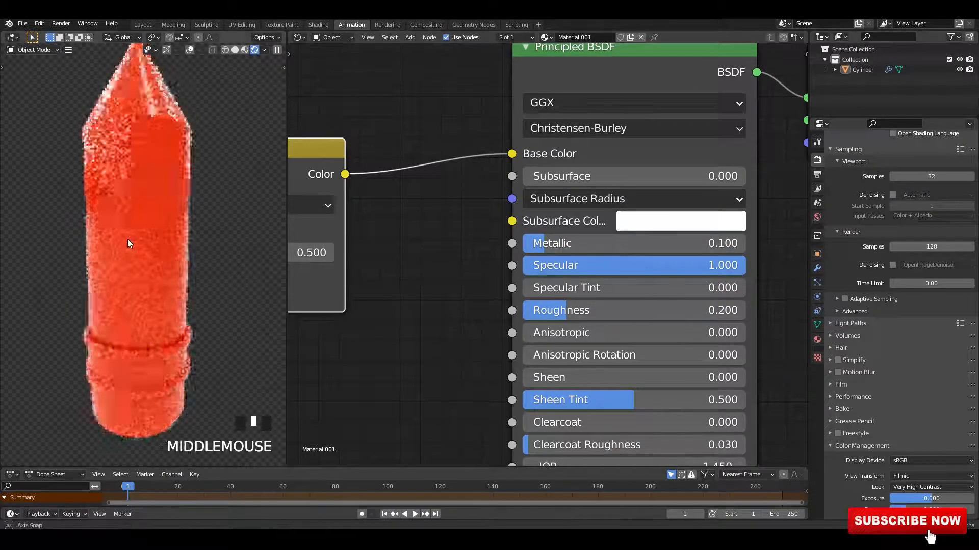
pyautogui.moveTo(75, 273); pyautogui.dragTo(163, 278, button='middle')
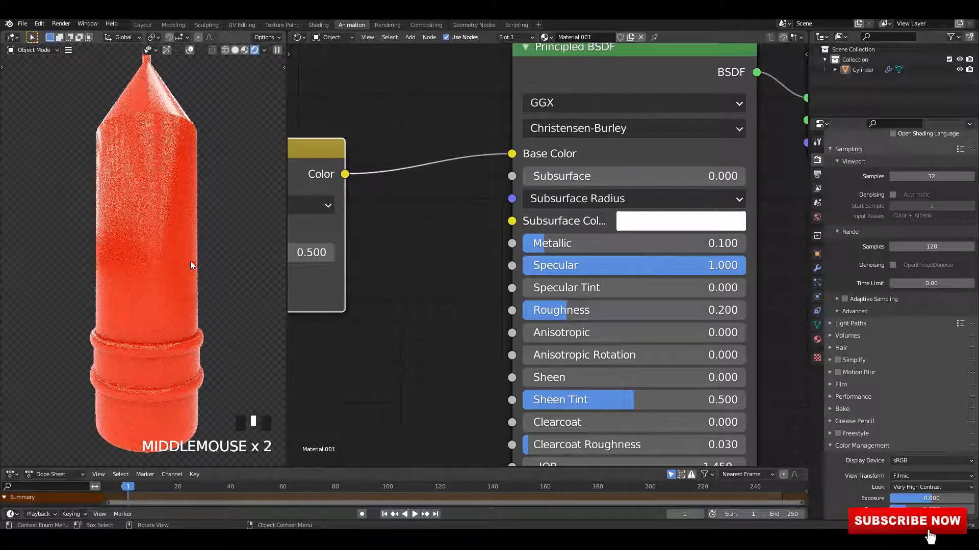
pyautogui.doubleClick(637, 310)
pyautogui.write('0.3')
pyautogui.press('Return')
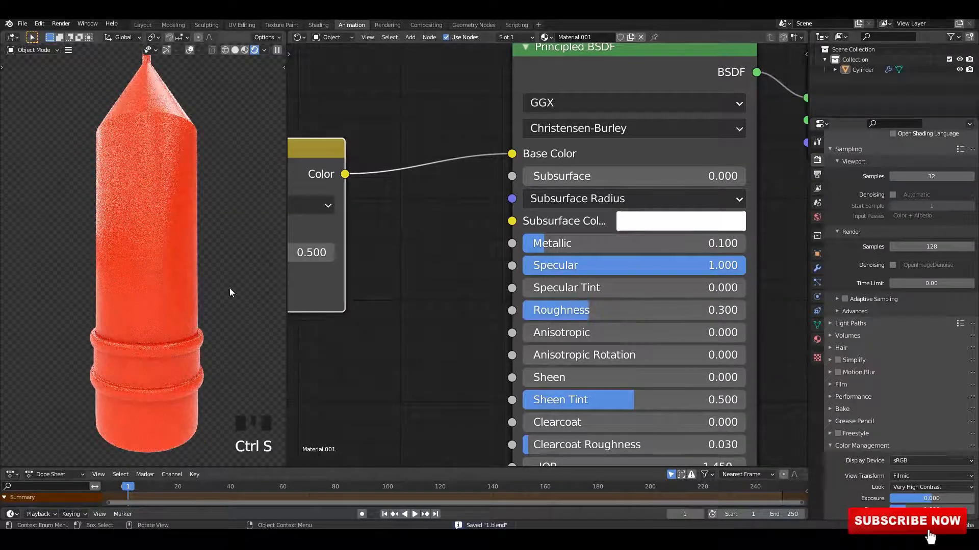
pyautogui.scroll(-2, 199, 230)
pyautogui.scroll(2, 199, 231)
pyautogui.press('Tab')
pyautogui.keyDown('shift'); pyautogui.moveTo(220, 67); pyautogui.dragTo(206, 143, button='middle'); pyautogui.keyUp('shift')
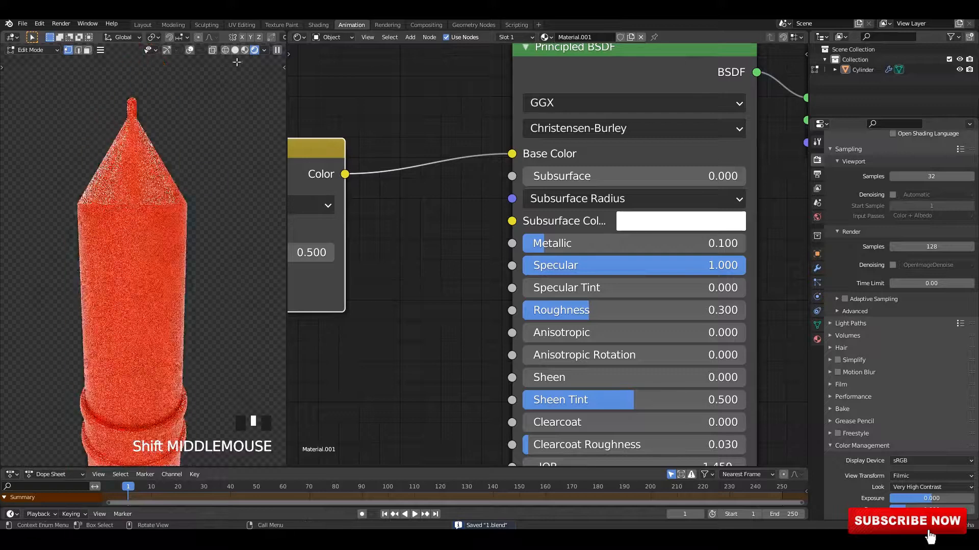
pyautogui.click(244, 50)
pyautogui.moveTo(134, 156); pyautogui.dragTo(127, 185, button='middle')
pyautogui.press('Tab')
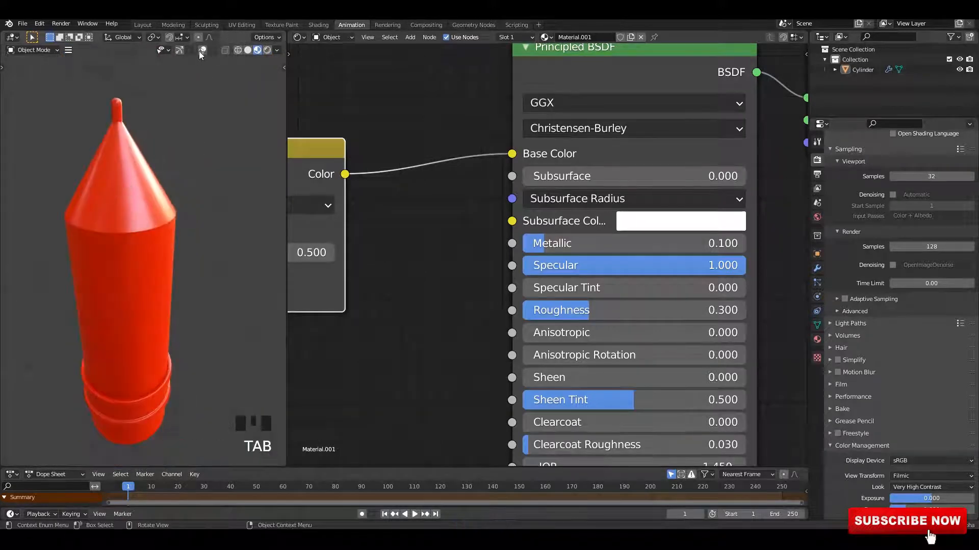
# Step: Select the cone tip faces in edit mode and assign them a new material in a second material slot
pyautogui.press('Tab')
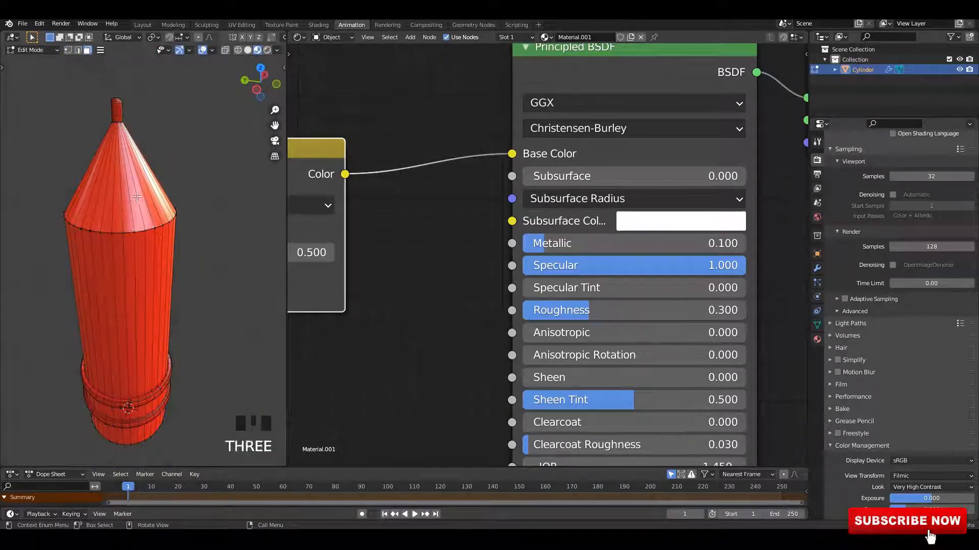
pyautogui.keyDown('alt'); pyautogui.keyDown('shift'); pyautogui.click(128, 204); pyautogui.keyUp('shift'); pyautogui.keyUp('alt')
pyautogui.click(817, 339)
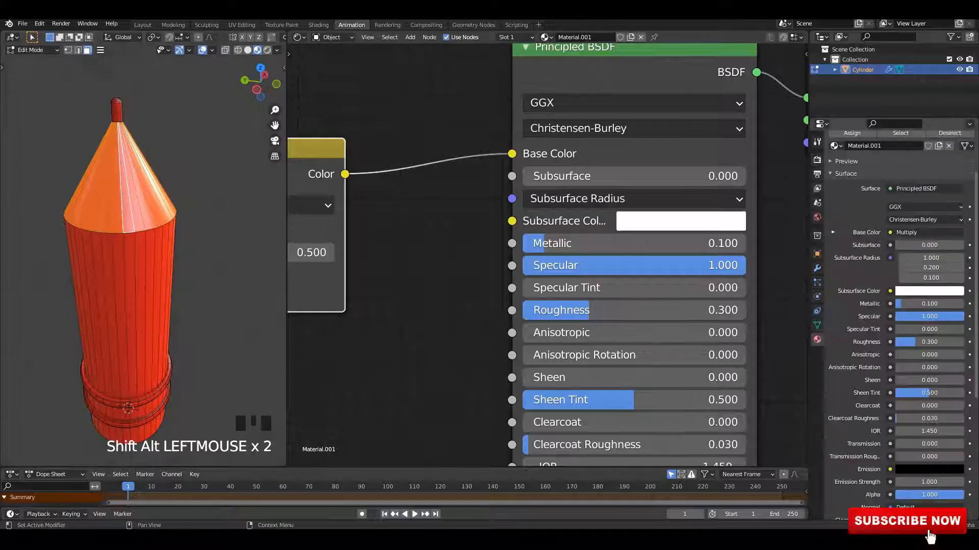
pyautogui.click(969, 160)
pyautogui.click(867, 229)
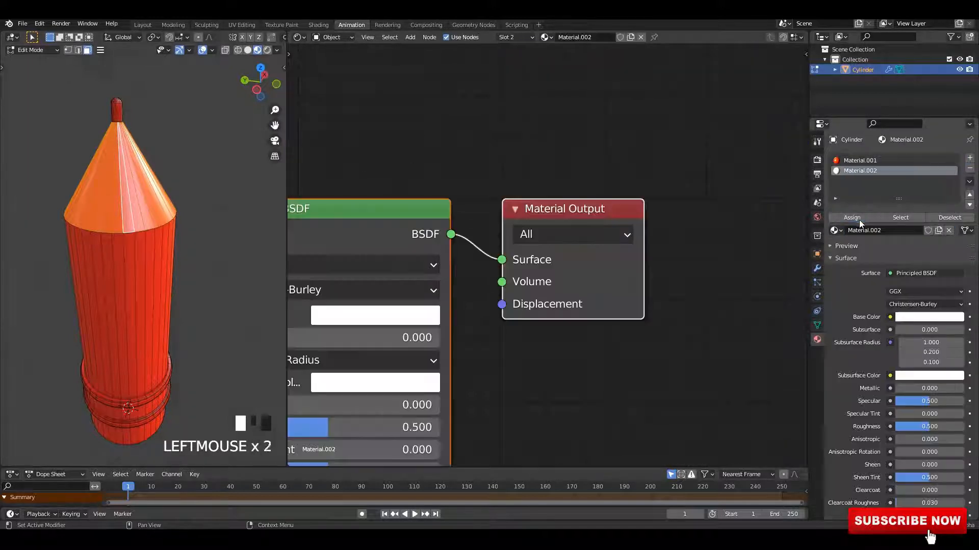
pyautogui.click(858, 218)
# Step: Switch the second slot's material to Material.001 and return to object mode
pyautogui.click(835, 230)
pyautogui.click(848, 255)
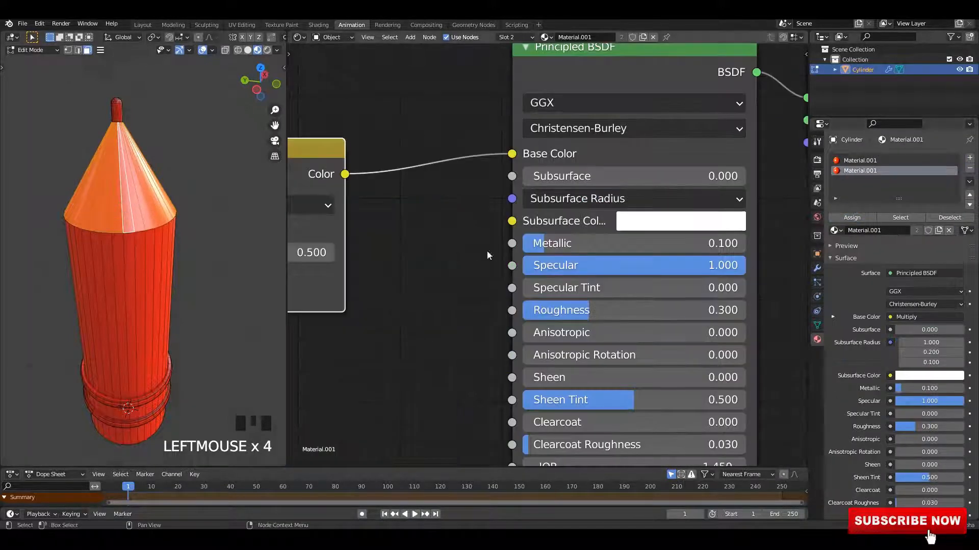
pyautogui.press('Tab')
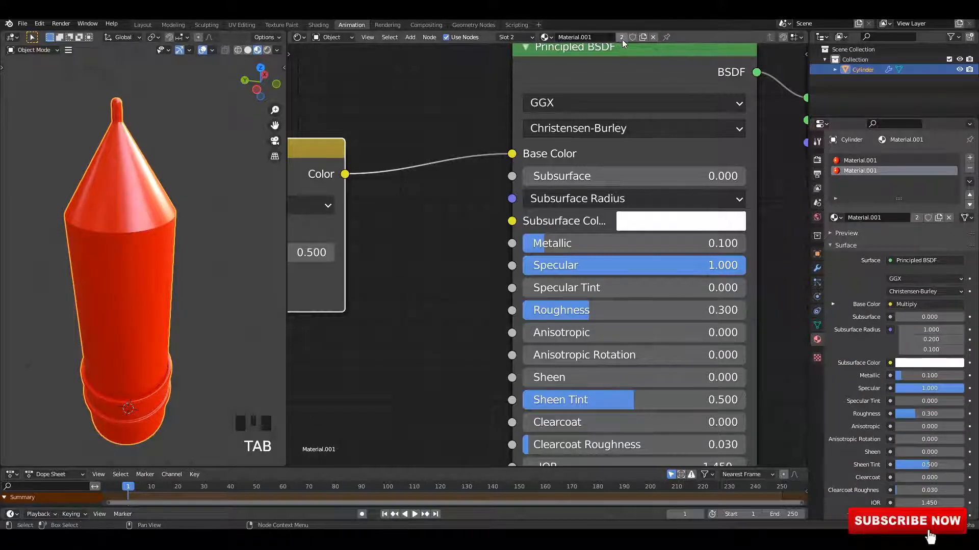
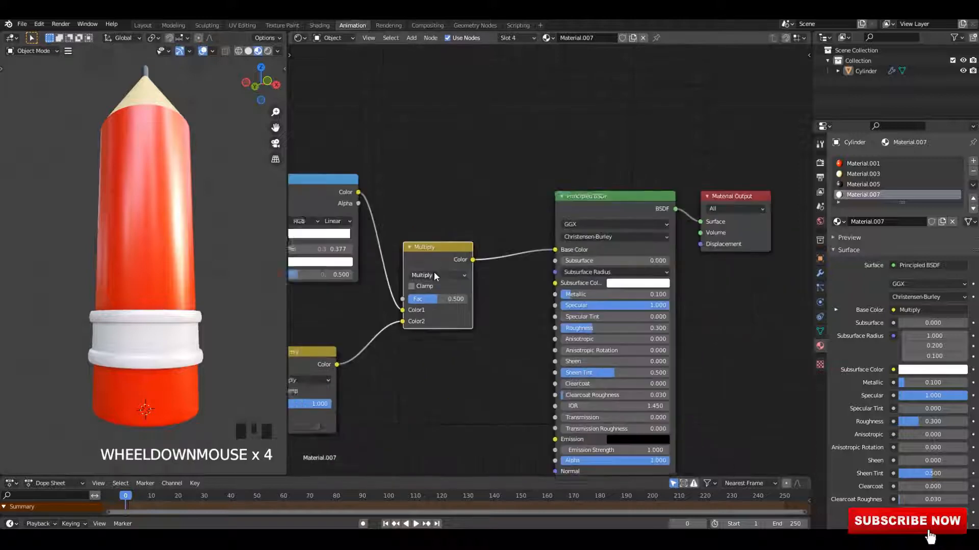
# Step: Set the ferrule material's Metallic to 1.0
pyautogui.moveTo(540, 288); pyautogui.dragTo(642, 289)
pyautogui.moveTo(244, 321)
pyautogui.mouseDown(button='middle')
pyautogui.moveTo(225, 292)
pyautogui.moveTo(238, 249)
pyautogui.mouseUp(button='middle')
pyautogui.click(268, 50)
pyautogui.middleClick(201, 207)
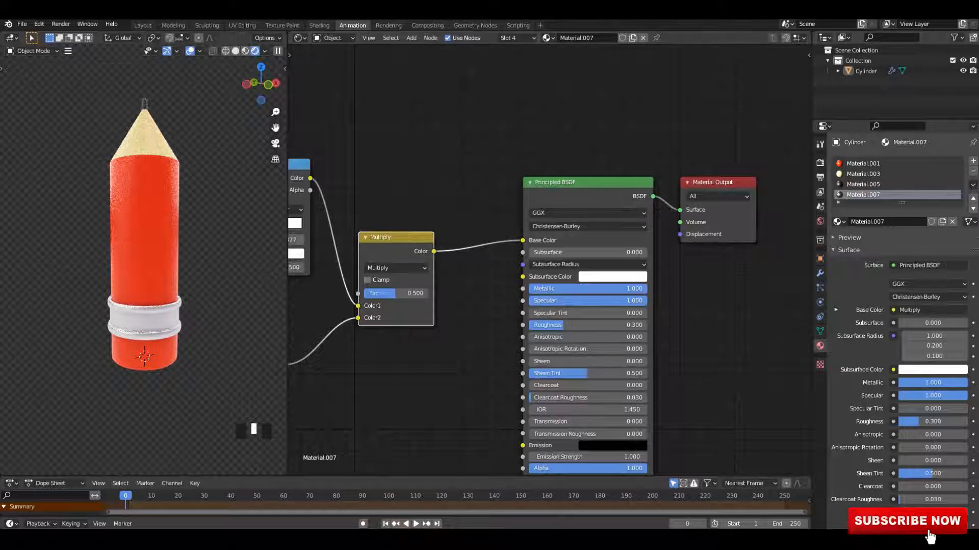
# Step: Select the eraser section in edit mode and assign it a new material in an added slot
pyautogui.hotkey('ctrl', '5')
pyautogui.moveTo(173, 245)
pyautogui.mouseDown(button='middle')
pyautogui.moveTo(161, 222)
pyautogui.moveTo(120, 222)
pyautogui.moveTo(171, 310)
pyautogui.mouseUp(button='middle')
pyautogui.click(163, 244)
pyautogui.click(245, 50)
pyautogui.scroll(2, 121, 222)
pyautogui.press('Tab')
pyautogui.click(171, 311)
pyautogui.press('l')
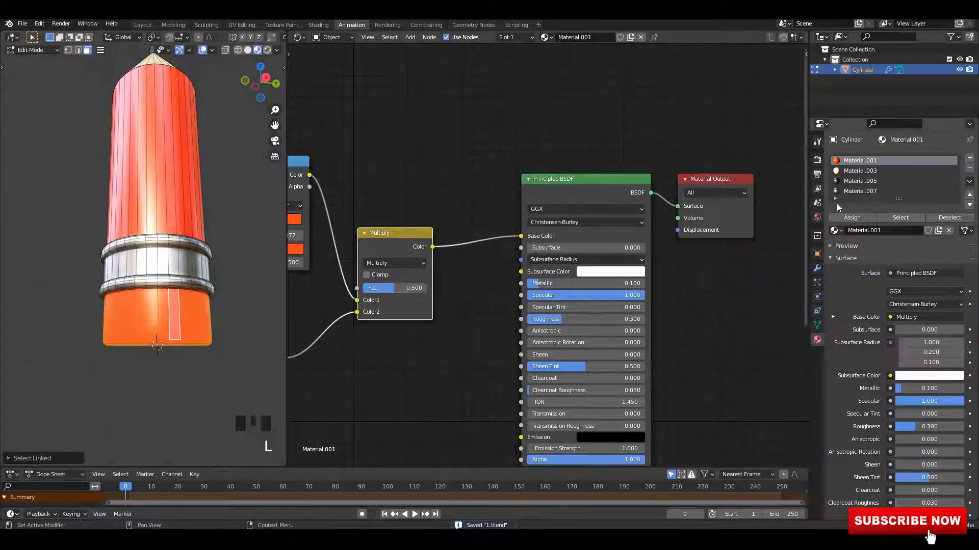
pyautogui.click(969, 158)
pyautogui.click(860, 232)
pyautogui.click(860, 222)
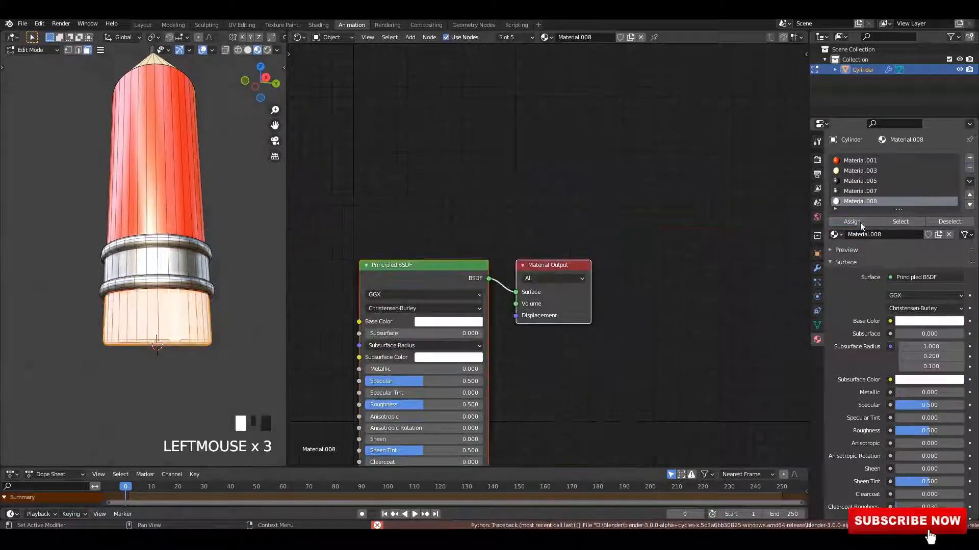
# Step: Return to object mode and raise the new material's Specular to 1.0
pyautogui.press('Tab')
pyautogui.moveTo(234, 237); pyautogui.dragTo(224, 240, button='middle')
pyautogui.scroll(-2, 531, 206)
pyautogui.scroll(5, 531, 206)
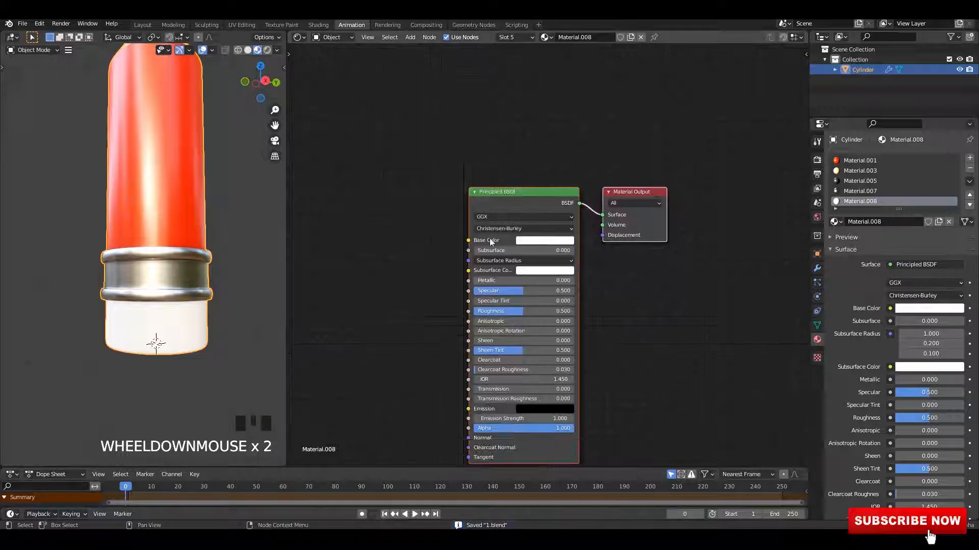
pyautogui.moveTo(479, 295); pyautogui.dragTo(503, 295)
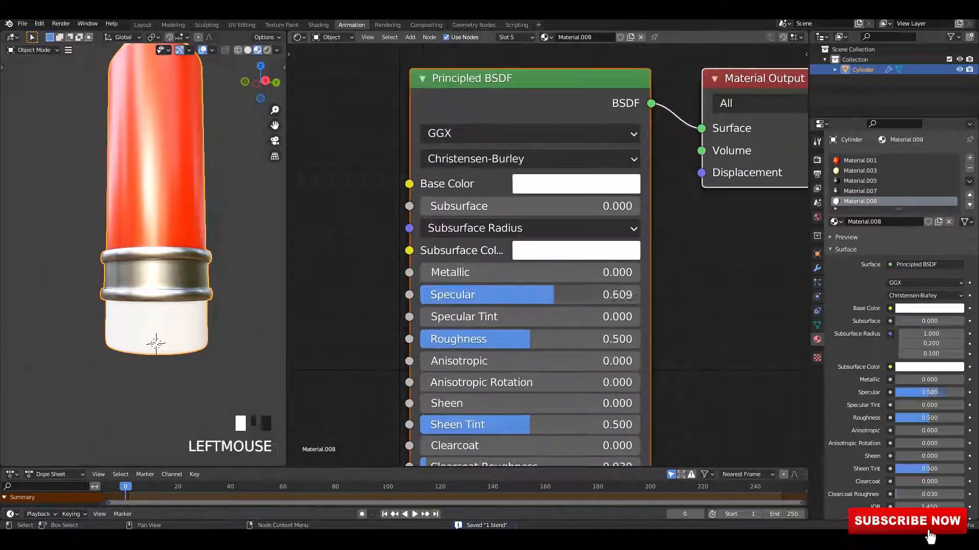
pyautogui.scroll(-1, 355, 292)
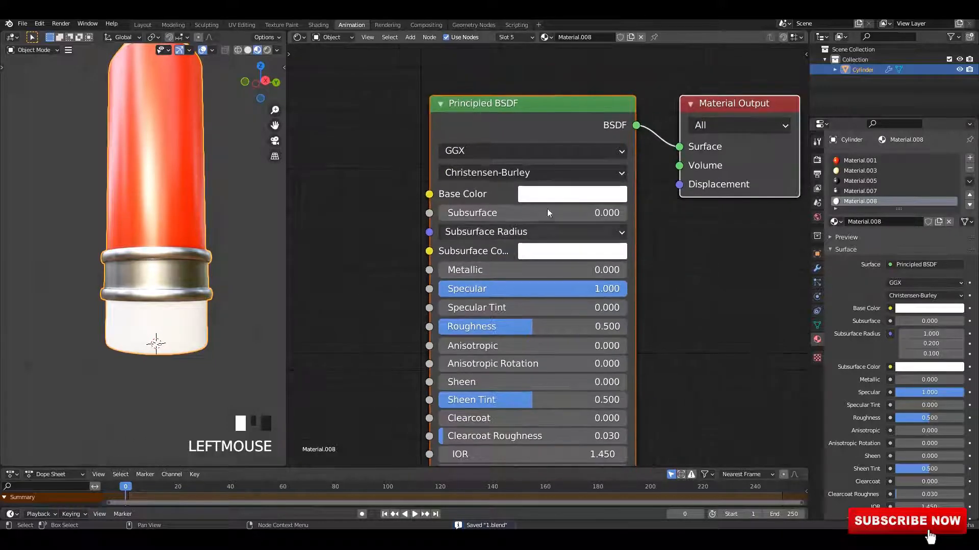
# Step: Switch the eraser slot to Material.001 and make it a single-user copy
pyautogui.click(836, 222)
pyautogui.click(856, 246)
pyautogui.scroll(-4, 570, 299)
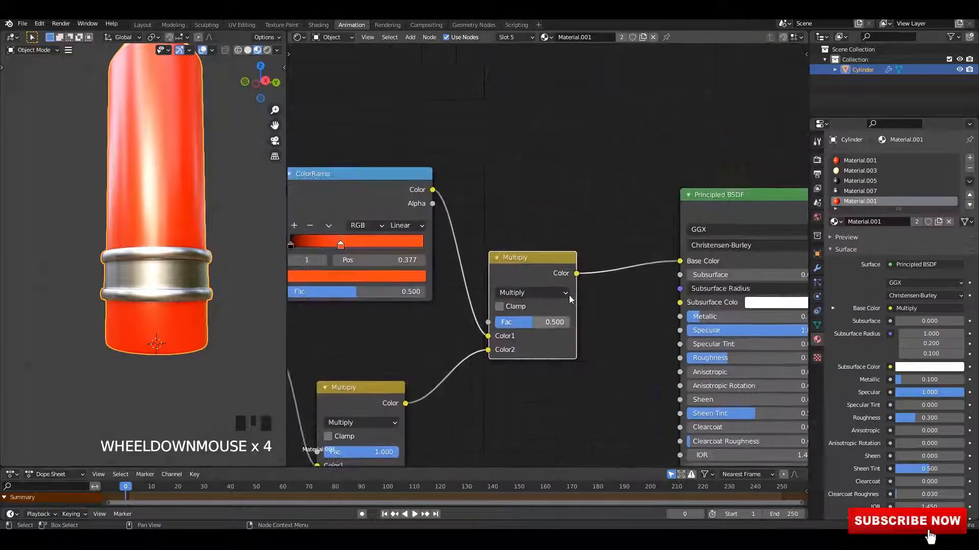
pyautogui.scroll(-3, 551, 225)
pyautogui.moveTo(661, 327); pyautogui.dragTo(550, 230, button='middle')
pyautogui.scroll(5, 551, 229)
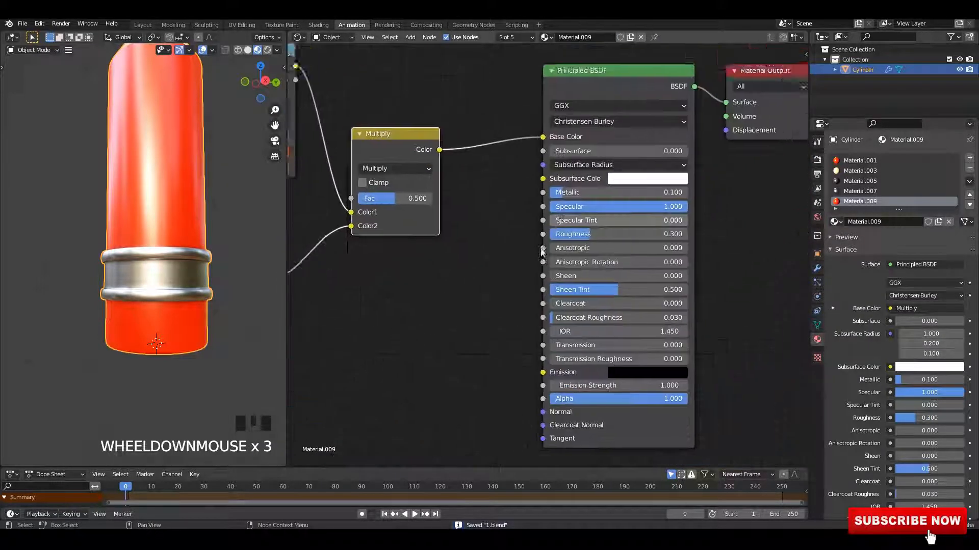
# Step: Change the eraser material's color ramp stop to a light peach colour and save
pyautogui.moveTo(329, 193); pyautogui.dragTo(714, 311, button='middle')
pyautogui.scroll(2, 491, 241)
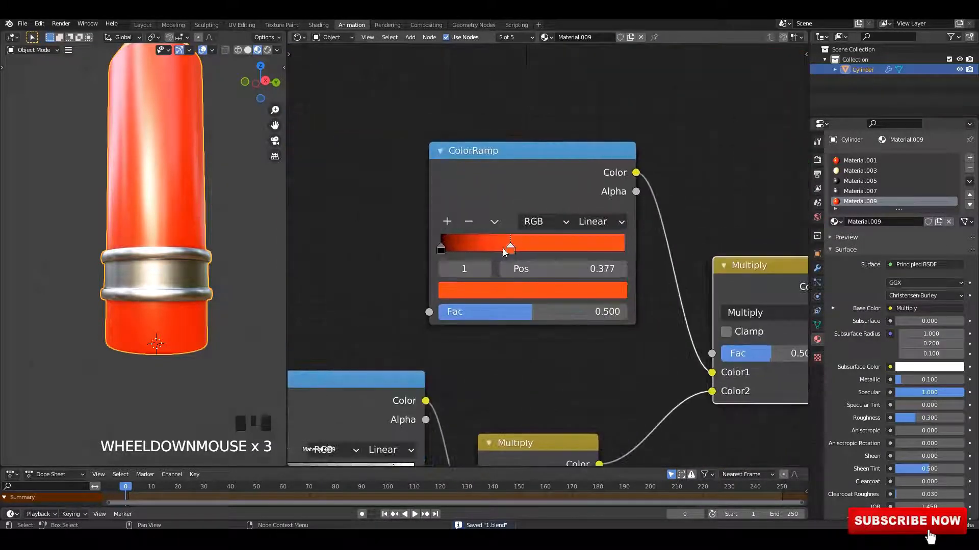
pyautogui.click(516, 288)
pyautogui.moveTo(505, 134); pyautogui.dragTo(517, 120)
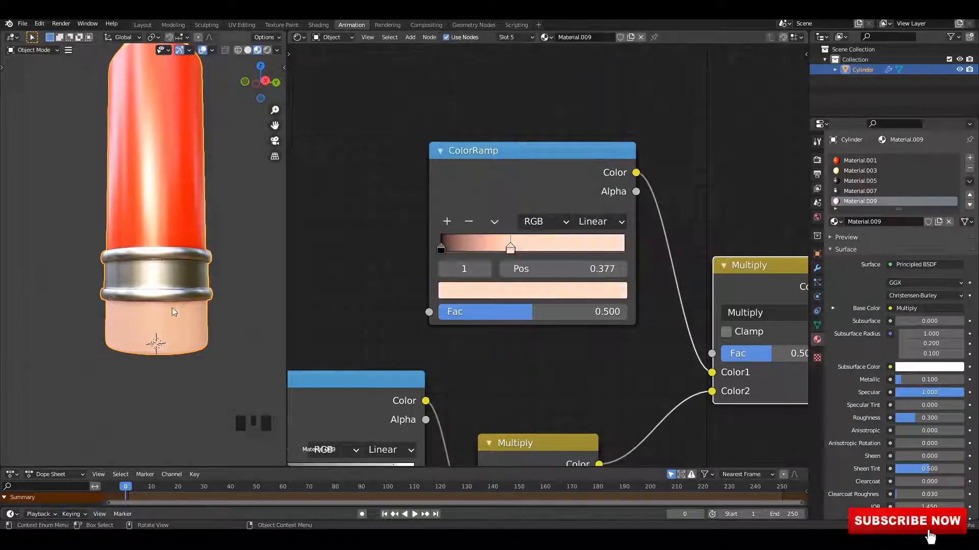
pyautogui.scroll(-4, 181, 269)
pyautogui.scroll(3, 227, 275)
pyautogui.scroll(2, 210, 280)
pyautogui.moveTo(210, 280); pyautogui.dragTo(207, 251, button='middle')
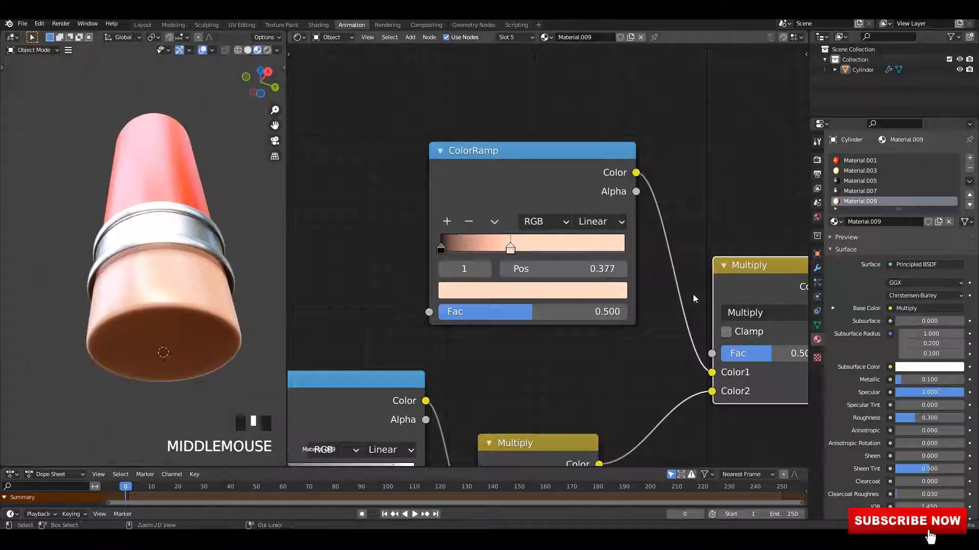
pyautogui.hotkey('ctrl', 's')
# Step: Add a color ramp stop near 0.048 and move the peach stop to position 0.964
pyautogui.moveTo(803, 272); pyautogui.dragTo(655, 272, button='middle')
pyautogui.moveTo(358, 261); pyautogui.dragTo(586, 283, button='middle')
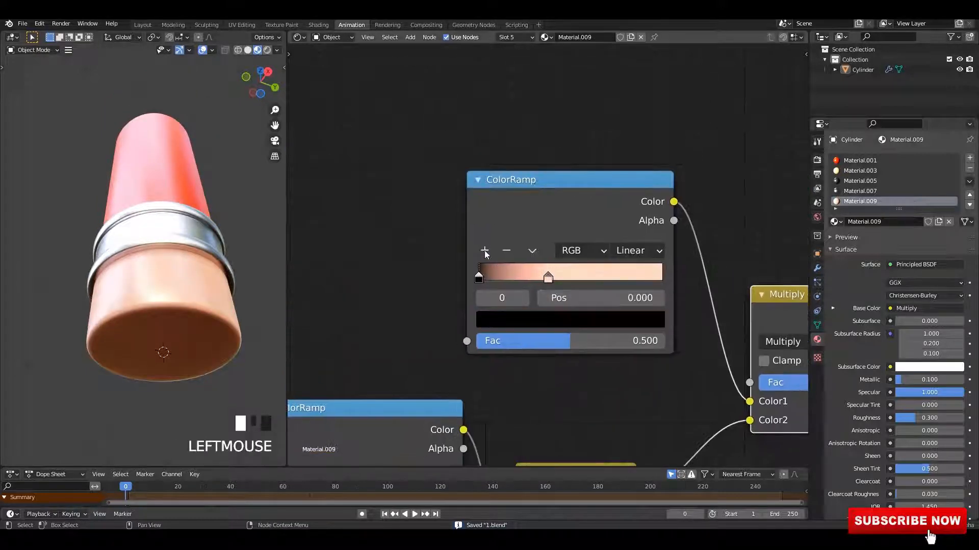
pyautogui.click(485, 251)
pyautogui.click(513, 278)
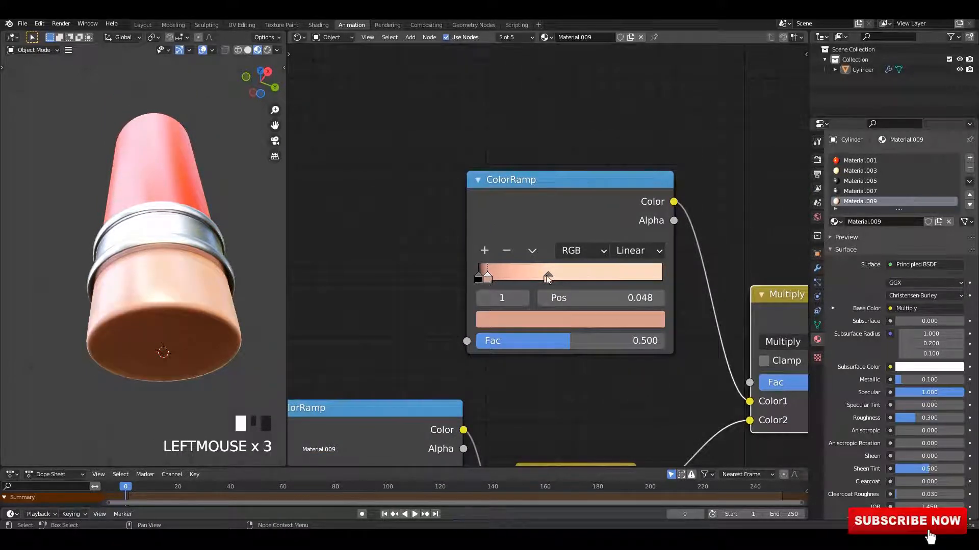
pyautogui.moveTo(547, 278); pyautogui.dragTo(696, 292)
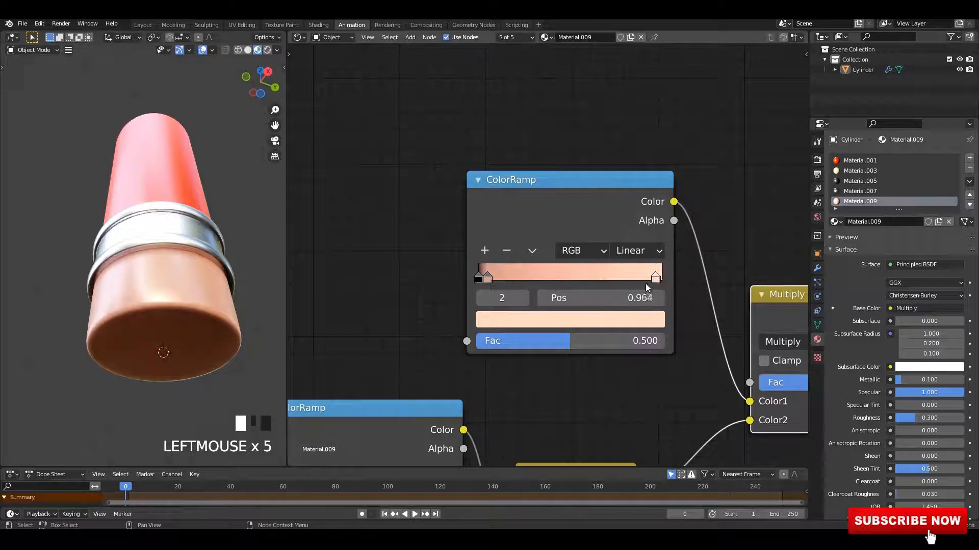
# Step: Set the eraser material's Subsurface to 0.095 with a peach subsurface colour
pyautogui.scroll(-6, 646, 287)
pyautogui.moveTo(208, 294); pyautogui.dragTo(221, 329, button='middle')
pyautogui.scroll(-2, 710, 281)
pyautogui.moveTo(802, 265); pyautogui.dragTo(571, 247, button='middle')
pyautogui.scroll(3, 535, 282)
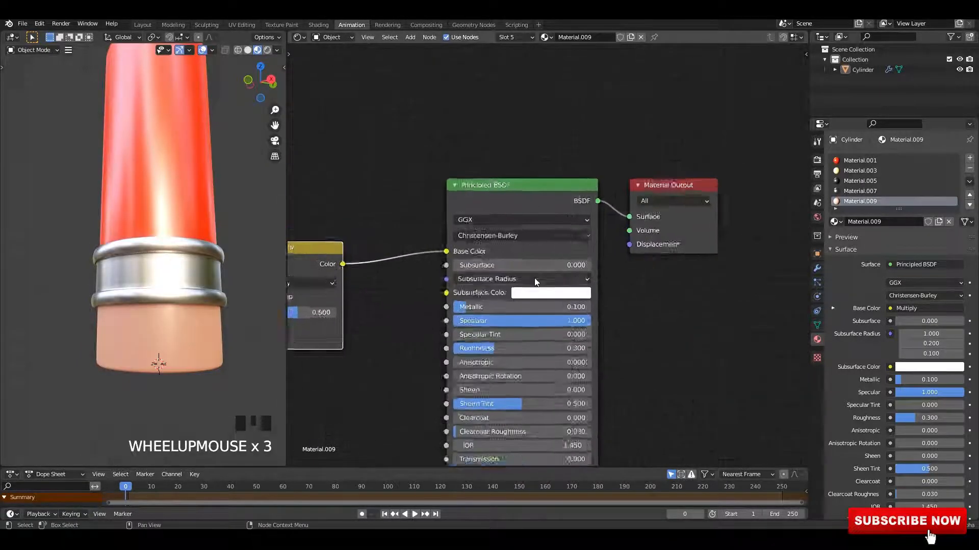
pyautogui.scroll(3, 535, 279)
pyautogui.moveTo(534, 278); pyautogui.dragTo(590, 293, button='middle')
pyautogui.scroll(-2, 724, 280)
pyautogui.click(753, 294)
pyautogui.click(827, 231)
pyautogui.click(356, 225)
pyautogui.scroll(3, 590, 292)
pyautogui.moveTo(590, 276); pyautogui.dragTo(608, 277)
pyautogui.moveTo(187, 261)
pyautogui.mouseDown(button='middle')
pyautogui.moveTo(166, 225)
pyautogui.moveTo(176, 235)
pyautogui.mouseUp(button='middle')
pyautogui.hotkey('ctrl', 's')
pyautogui.scroll(2, 574, 295)
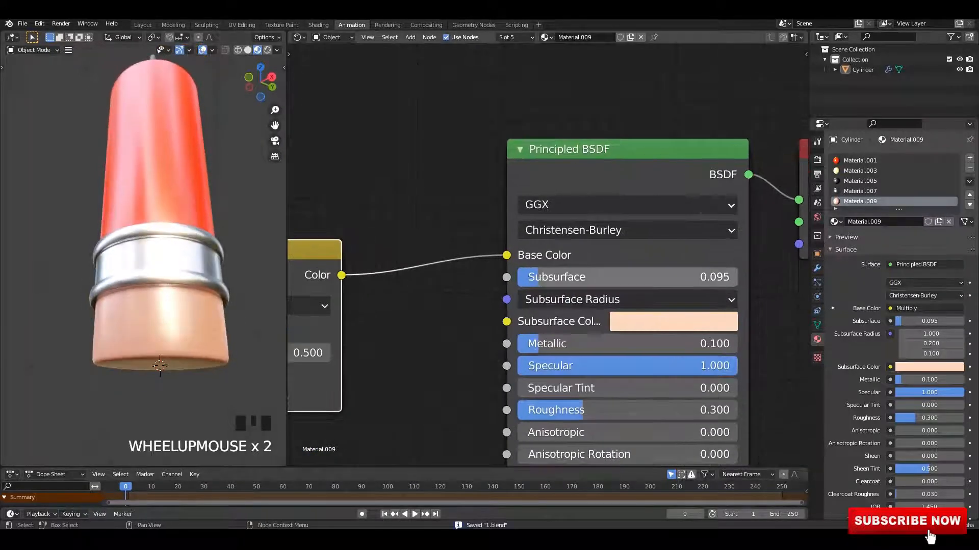
# Step: Raise Subsurface to 0.455 and tint the subsurface colour pinkish red
pyautogui.moveTo(574, 277); pyautogui.dragTo(620, 277)
pyautogui.moveTo(188, 271); pyautogui.dragTo(181, 245, button='middle')
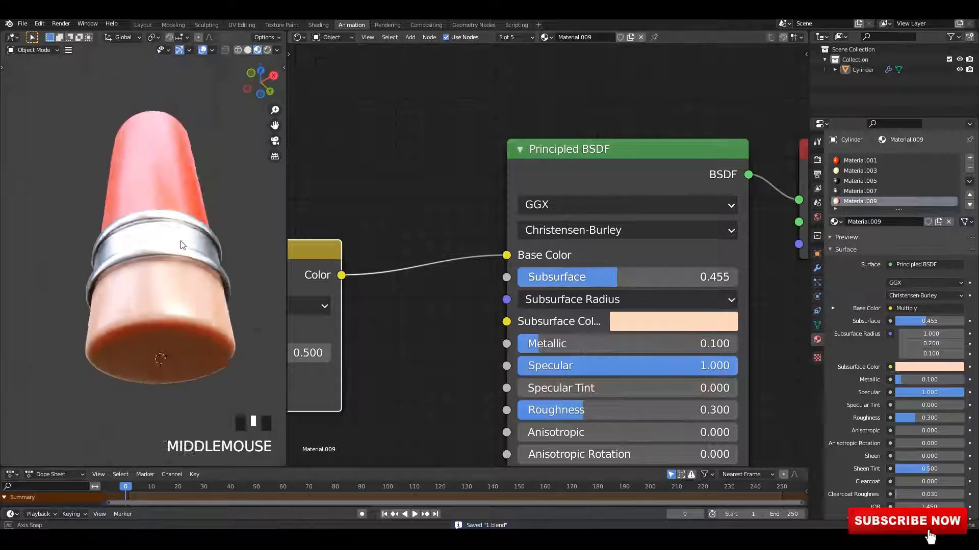
pyautogui.scroll(1, 182, 245)
pyautogui.click(651, 327)
pyautogui.moveTo(701, 125); pyautogui.dragTo(702, 153)
pyautogui.moveTo(270, 214)
pyautogui.mouseDown(button='middle')
pyautogui.moveTo(243, 239)
pyautogui.moveTo(163, 205)
pyautogui.mouseUp(button='middle')
pyautogui.scroll(2, 163, 205)
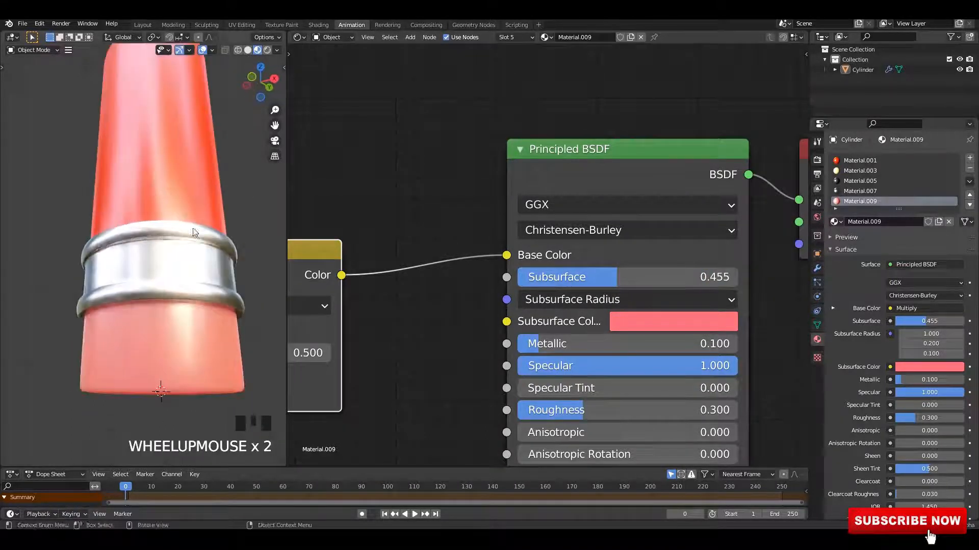
# Step: Deepen the subsurface colour to HSV 0.992, 0.906, 0.912 and save the file
pyautogui.scroll(1, 704, 328)
pyautogui.moveTo(705, 329); pyautogui.dragTo(683, 371, button='middle')
pyautogui.click(640, 300)
pyautogui.click(683, 371)
pyautogui.moveTo(752, 46)
pyautogui.mouseDown()
pyautogui.moveTo(750, 74)
pyautogui.moveTo(750, 37)
pyautogui.mouseUp()
pyautogui.click(622, 371)
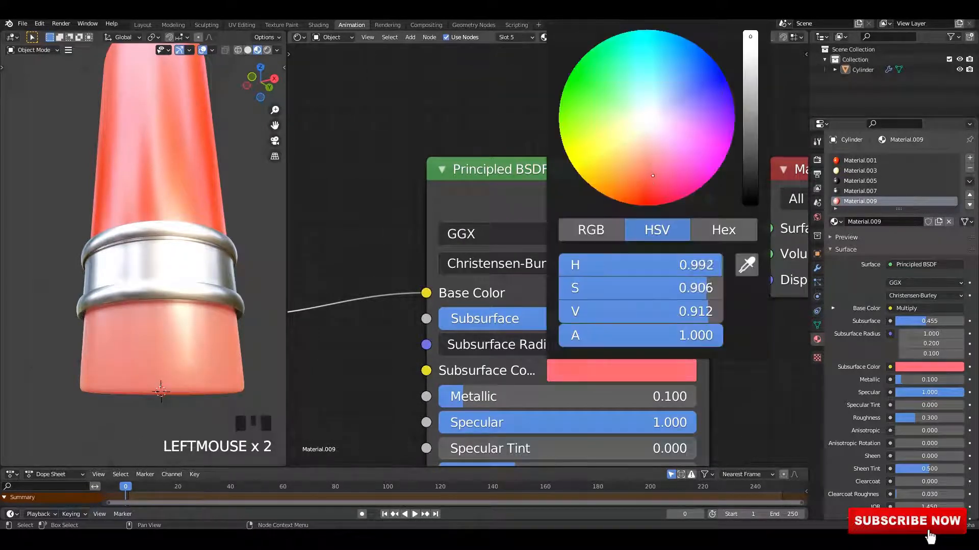
pyautogui.scroll(-2, 166, 335)
pyautogui.moveTo(166, 334)
pyautogui.mouseDown(button='middle')
pyautogui.moveTo(228, 320)
pyautogui.moveTo(194, 327)
pyautogui.moveTo(184, 299)
pyautogui.mouseUp(button='middle')
pyautogui.keyDown('alt'); pyautogui.middleClick(185, 317); pyautogui.keyUp('alt')
pyautogui.scroll(1, 197, 323)
pyautogui.hotkey('ctrl', 's')
pyautogui.scroll(1, 184, 299)
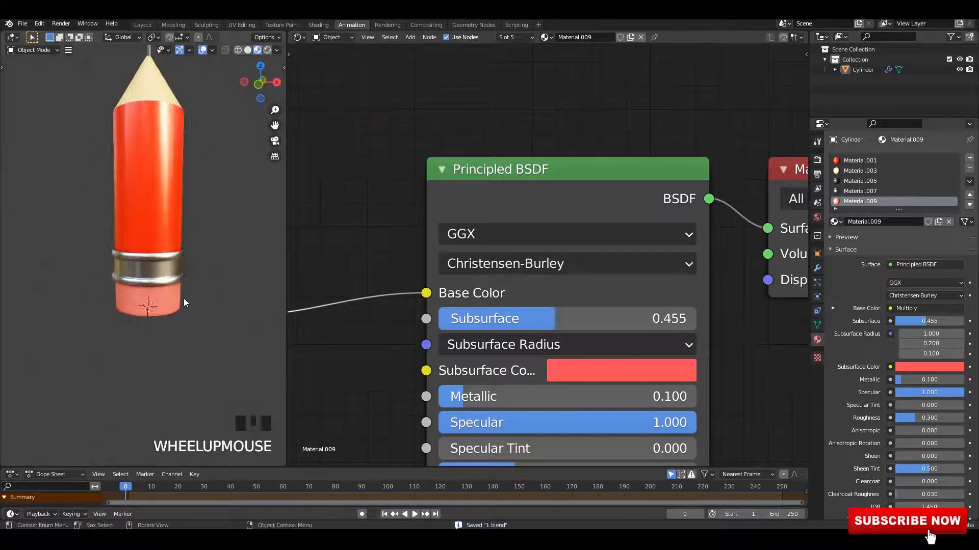
# Step: Inspect the shaded eraser up close in the viewport
pyautogui.click(178, 265)
pyautogui.scroll(-2, 179, 260)
pyautogui.moveTo(181, 259); pyautogui.dragTo(215, 266, button='middle')
pyautogui.hotkey('ctrl', 's')
pyautogui.moveTo(373, 315); pyautogui.dragTo(396, 198, button='middle')
pyautogui.hotkey('ctrl', 's')
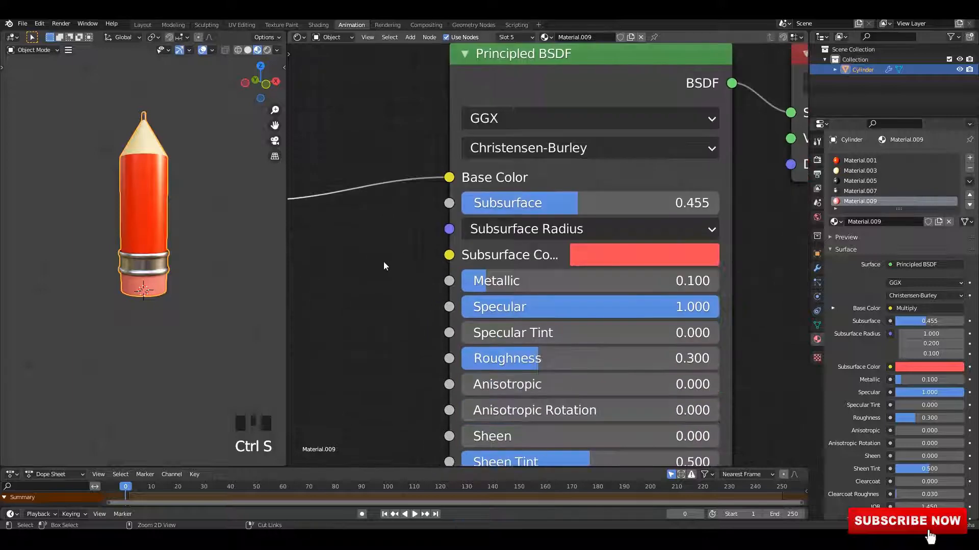
pyautogui.moveTo(383, 263); pyautogui.dragTo(412, 166, button='middle')
pyautogui.hotkey('ctrl', 's')
pyautogui.moveTo(170, 288); pyautogui.dragTo(172, 268, button='middle')
pyautogui.scroll(2, 171, 268)
pyautogui.keyDown('shift'); pyautogui.moveTo(171, 269); pyautogui.dragTo(179, 223, button='middle'); pyautogui.keyUp('shift')
pyautogui.scroll(4, 176, 228)
pyautogui.scroll(3, 169, 260)
pyautogui.moveTo(169, 260); pyautogui.dragTo(175, 265, button='middle')
pyautogui.scroll(-5, 393, 329)
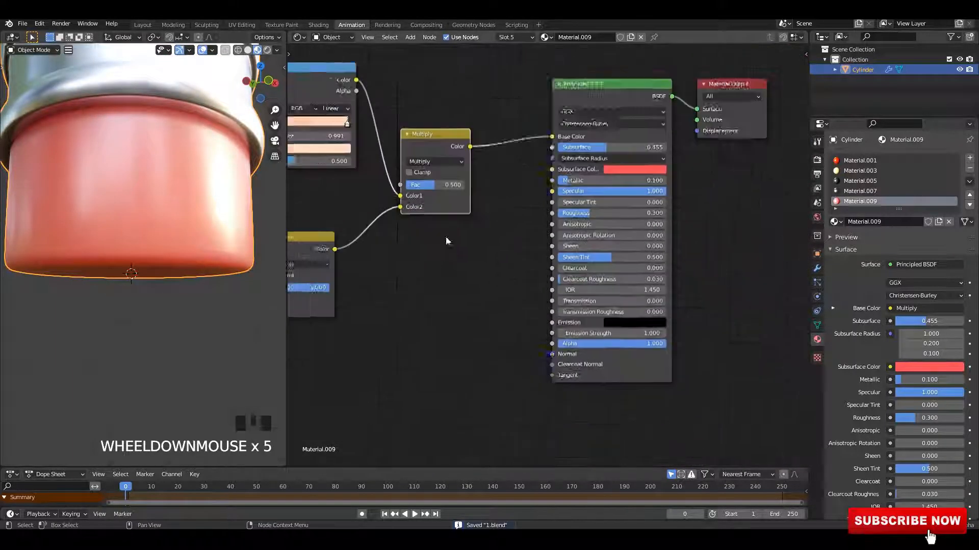
pyautogui.scroll(3, 446, 240)
pyautogui.hotkey('shift', 'a')
pyautogui.write('im')
pyautogui.click(483, 276)
pyautogui.click(367, 286)
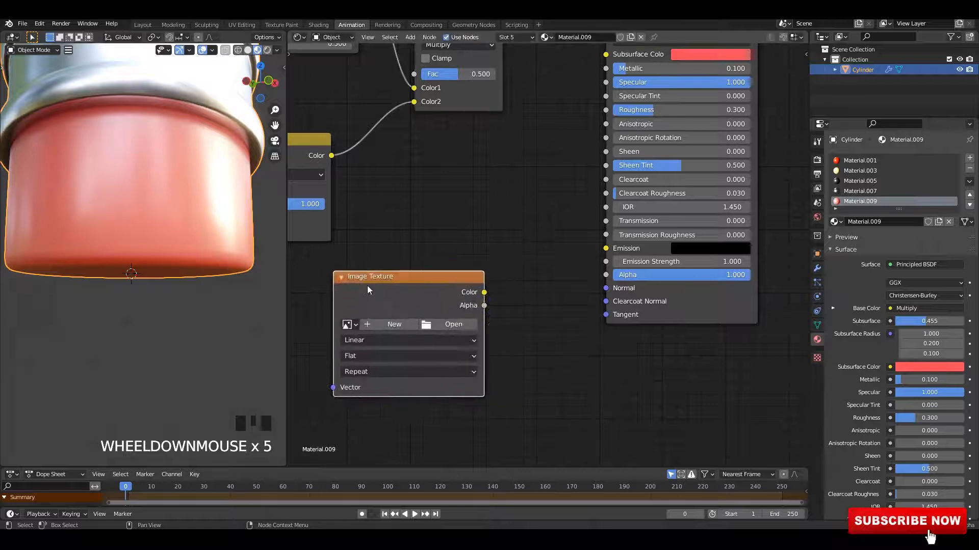
pyautogui.moveTo(403, 286); pyautogui.dragTo(457, 288, button='middle')
pyautogui.scroll(1, 457, 288)
pyautogui.press('Delete')
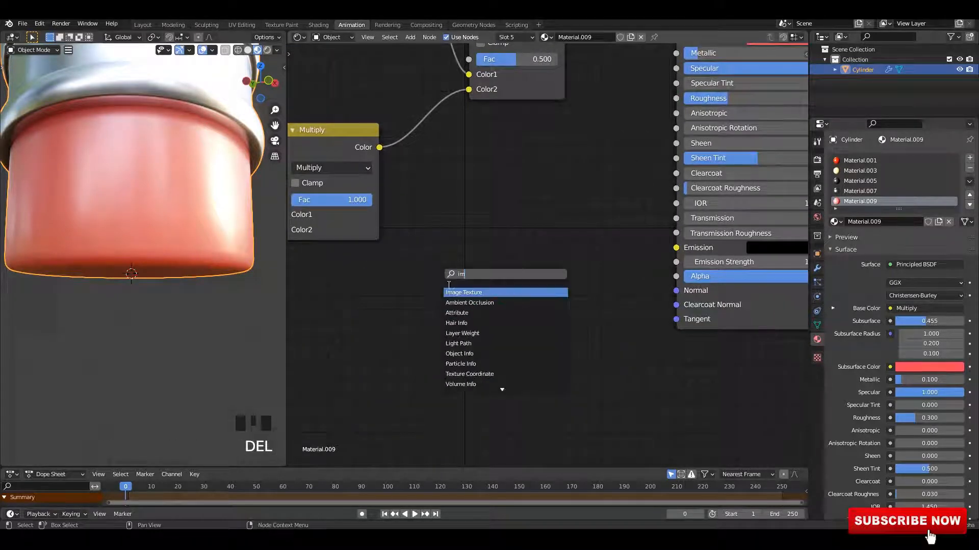
pyautogui.press('Return')
pyautogui.click(371, 285)
pyautogui.click(407, 330)
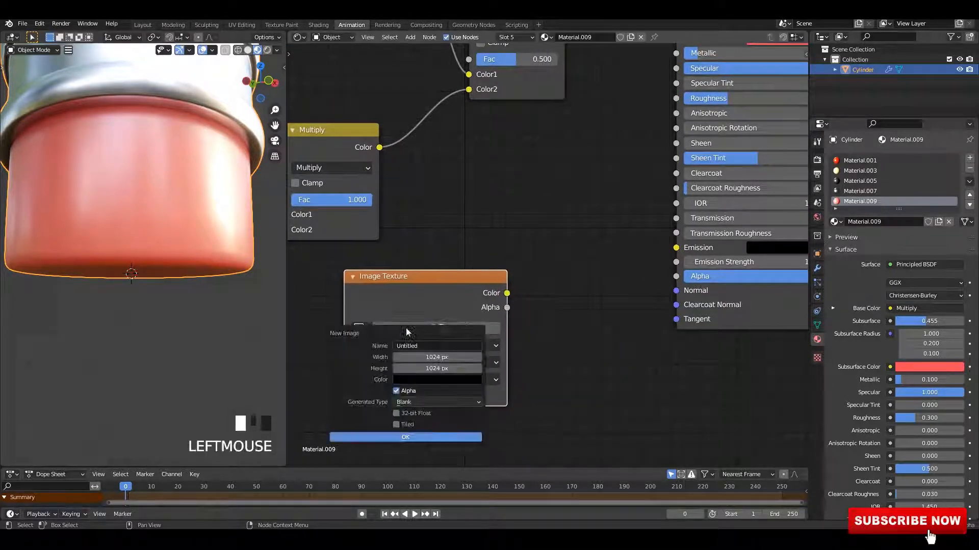
pyautogui.click(473, 329)
pyautogui.click(759, 104)
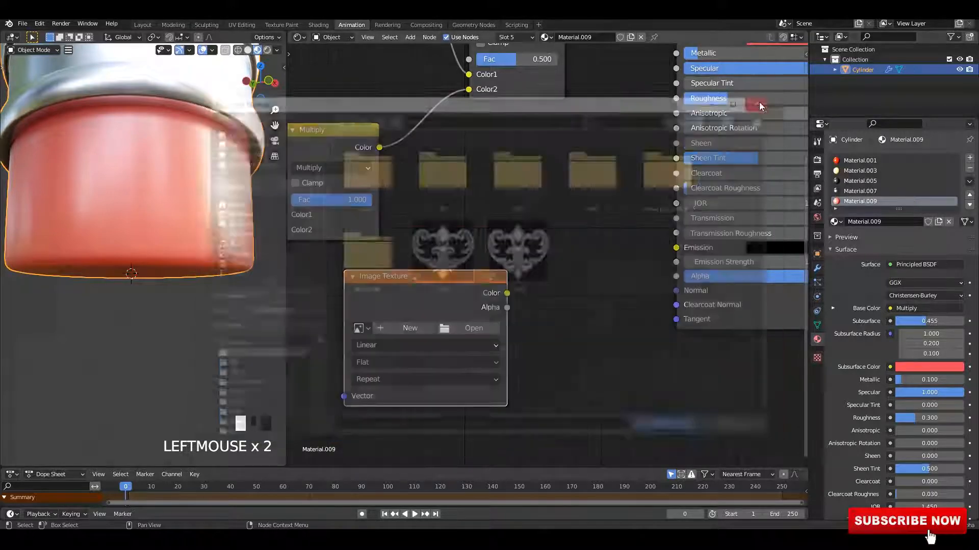
pyautogui.click(442, 292)
pyautogui.press('Delete')
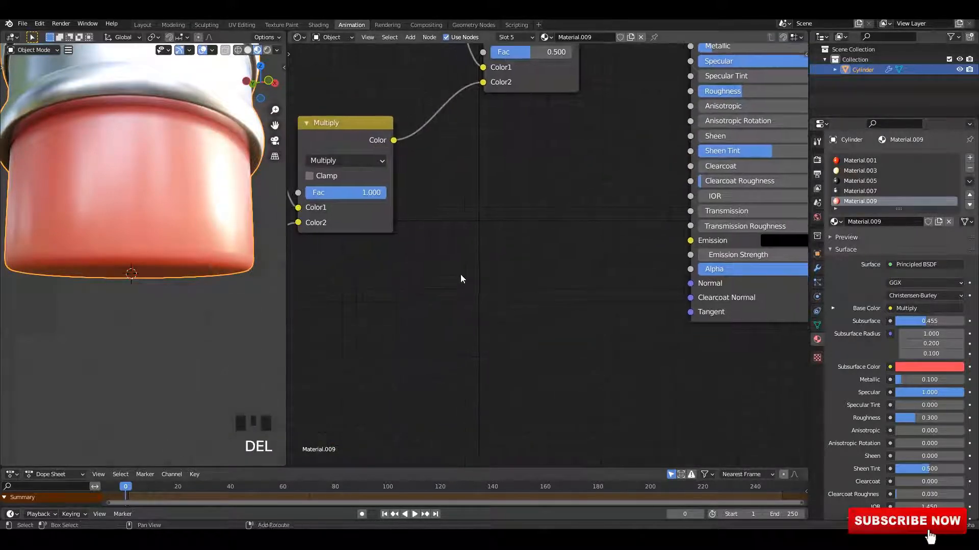
# Step: Add a Noise Texture node and preview its Fac output through a Viewer
pyautogui.hotkey('shift', 'a')
pyautogui.write('Im')
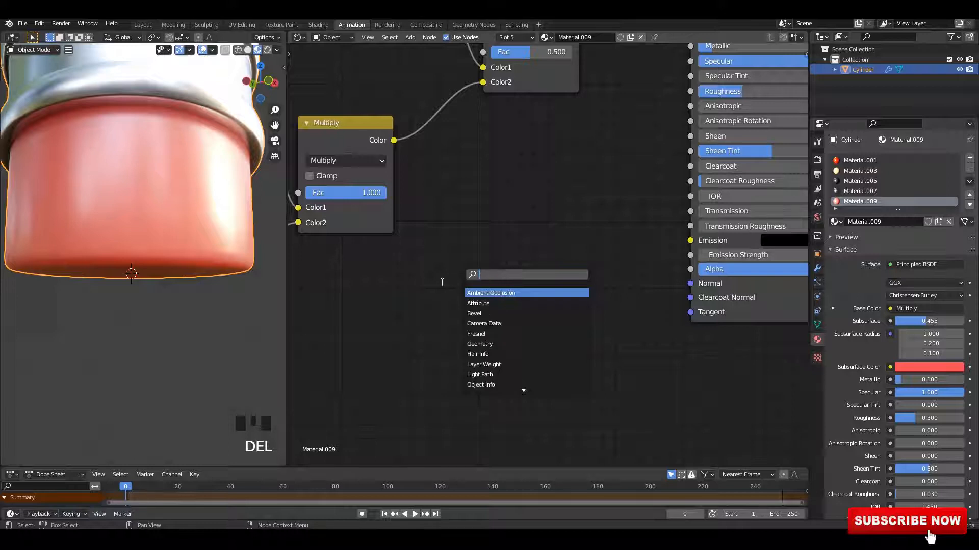
pyautogui.click(487, 324)
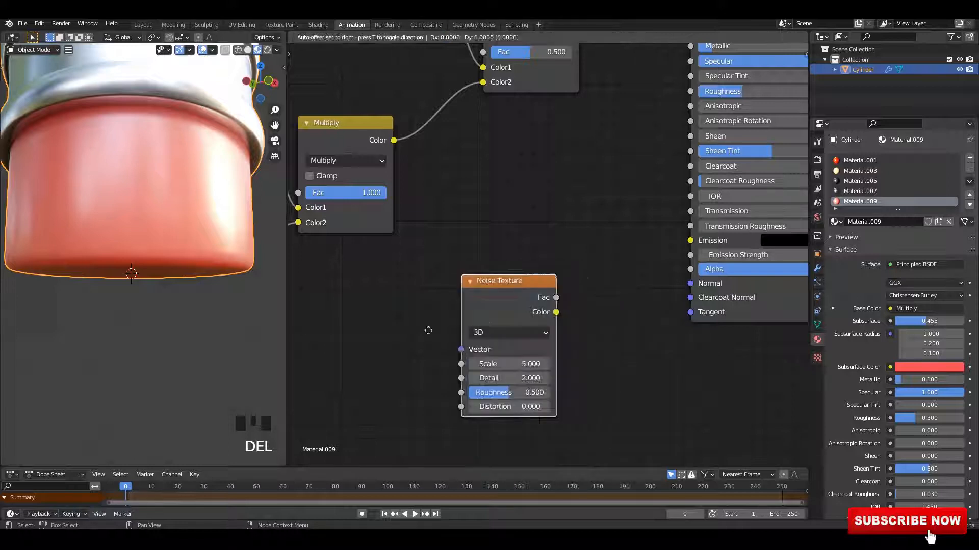
pyautogui.click(429, 280)
pyautogui.keyDown('ctrl'); pyautogui.keyDown('shift'); pyautogui.click(426, 278); pyautogui.keyUp('shift'); pyautogui.keyUp('ctrl')
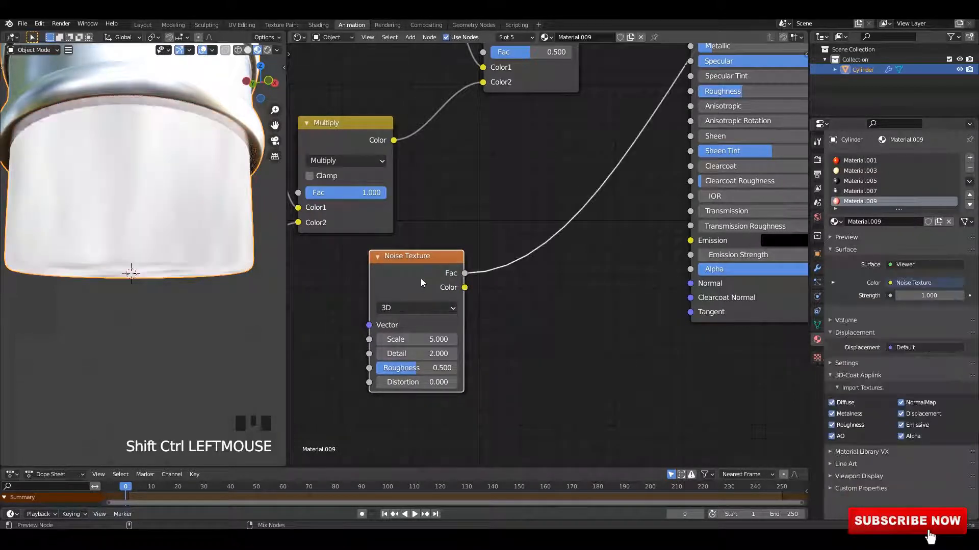
pyautogui.moveTo(421, 278); pyautogui.dragTo(558, 261, button='middle')
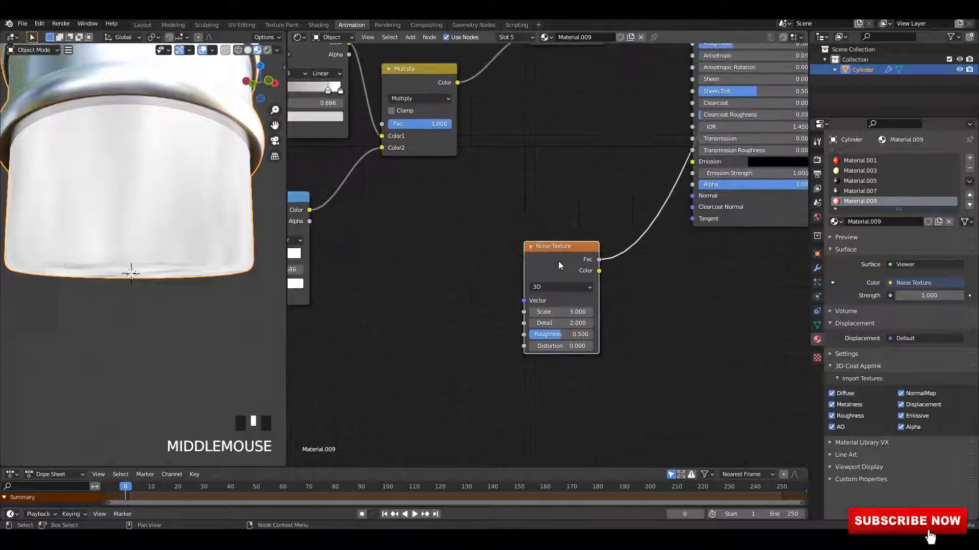
# Step: Add Texture Coordinate and Mapping nodes feeding the noise texture
pyautogui.hotkey('ctrl', 't')
pyautogui.moveTo(560, 316); pyautogui.dragTo(606, 249, button='middle')
pyautogui.moveTo(606, 248); pyautogui.dragTo(609, 247)
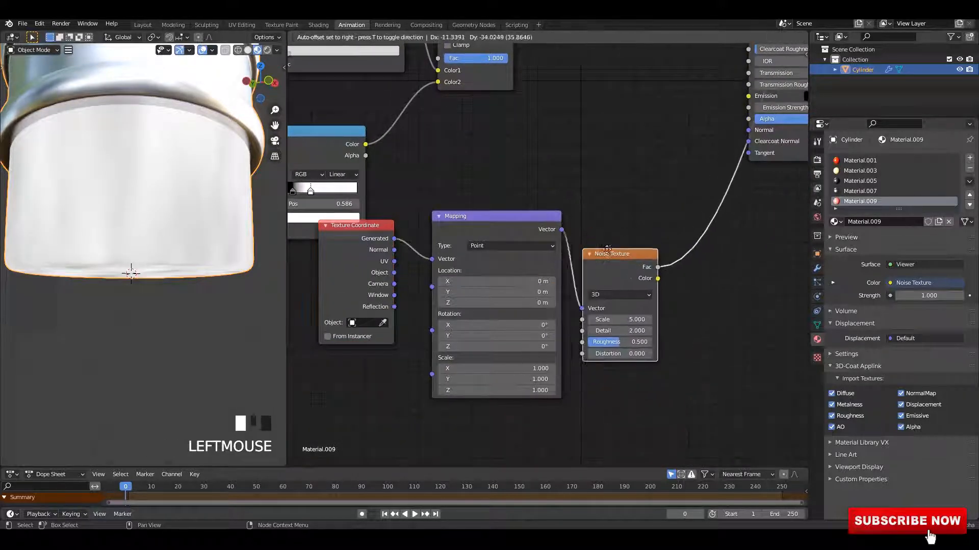
pyautogui.moveTo(655, 330); pyautogui.dragTo(704, 322)
pyautogui.moveTo(633, 255); pyautogui.dragTo(579, 291)
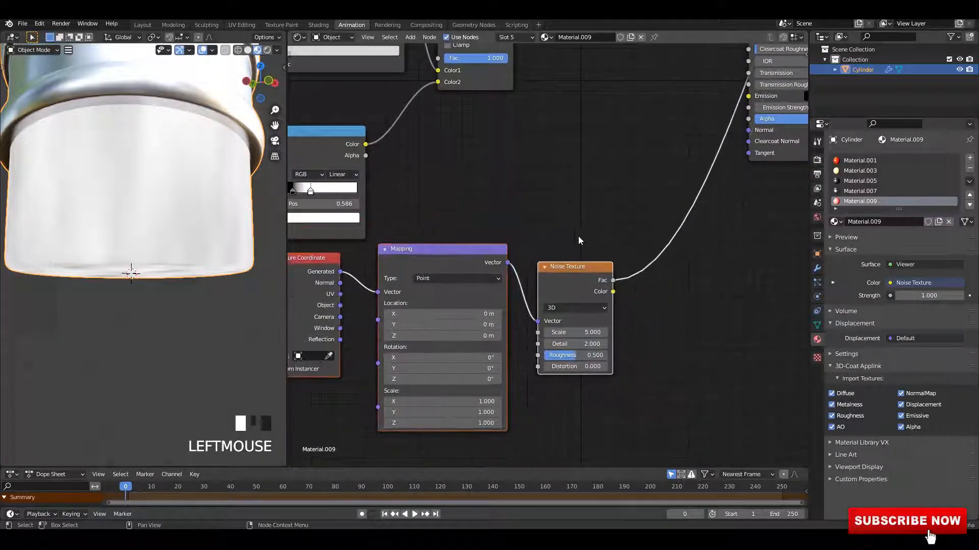
pyautogui.moveTo(579, 240); pyautogui.dragTo(730, 212, button='middle')
pyautogui.scroll(2, 510, 285)
# Step: Drive the Mapping node from the Texture Coordinate's Object output
pyautogui.moveTo(491, 276); pyautogui.dragTo(537, 261)
pyautogui.moveTo(655, 280); pyautogui.dragTo(606, 281, button='middle')
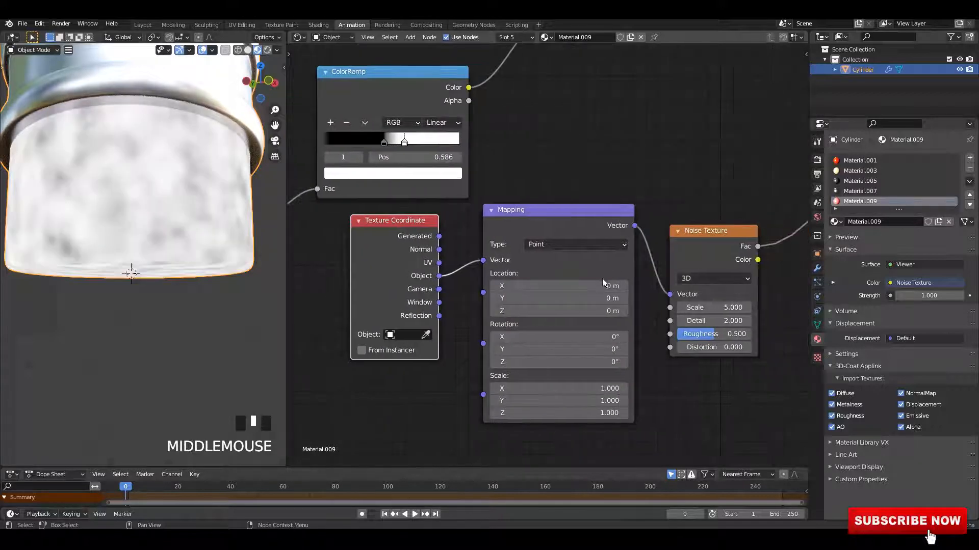
pyautogui.moveTo(680, 315); pyautogui.dragTo(764, 311, button='middle')
pyautogui.scroll(2, 678, 316)
pyautogui.moveTo(576, 352); pyautogui.dragTo(554, 329, button='middle')
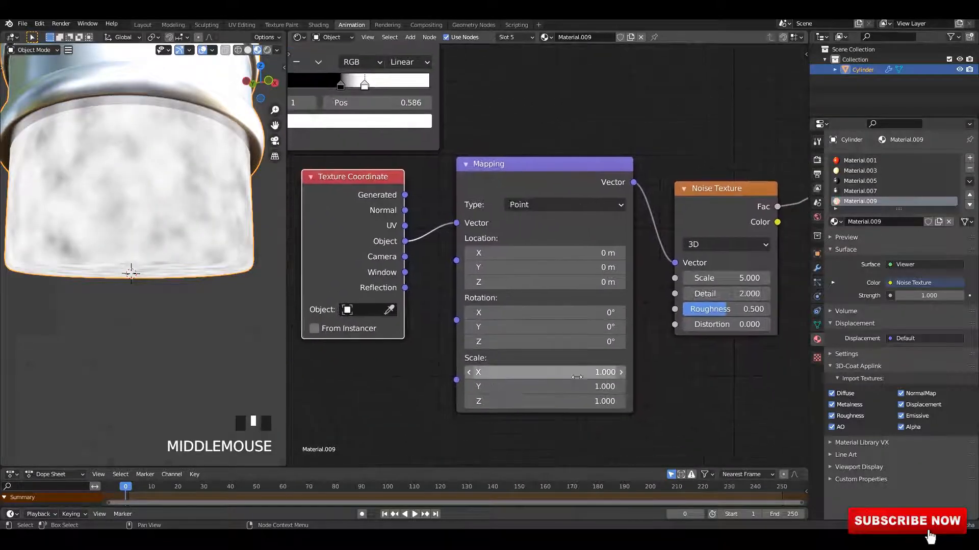
# Step: Set the Mapping node's scale uniformly to 77.7 on X, Y and Z
pyautogui.moveTo(553, 372); pyautogui.dragTo(587, 401)
pyautogui.moveTo(554, 373); pyautogui.dragTo(578, 373)
pyautogui.scroll(3, 174, 212)
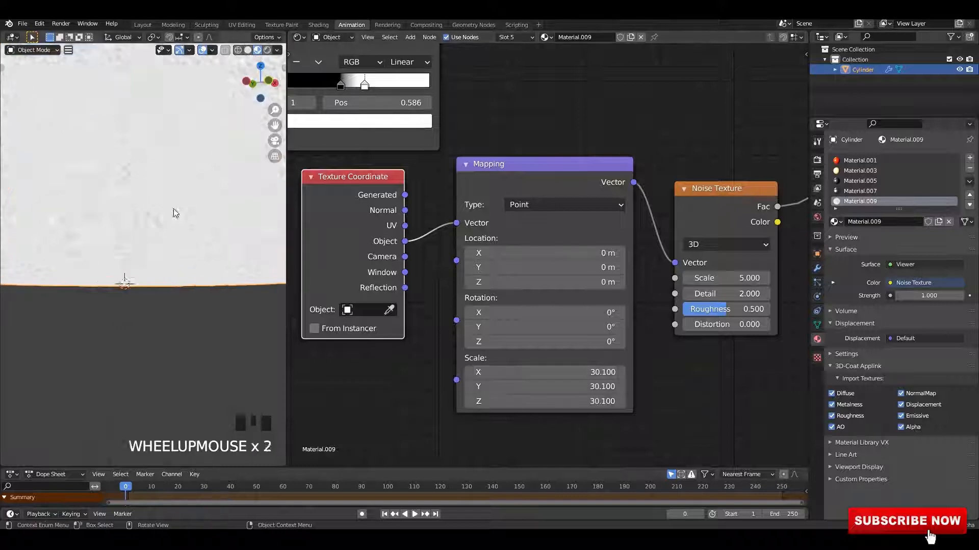
pyautogui.keyDown('shift'); pyautogui.moveTo(175, 212); pyautogui.dragTo(169, 265, button='middle'); pyautogui.keyUp('shift')
pyautogui.moveTo(555, 373); pyautogui.dragTo(601, 402)
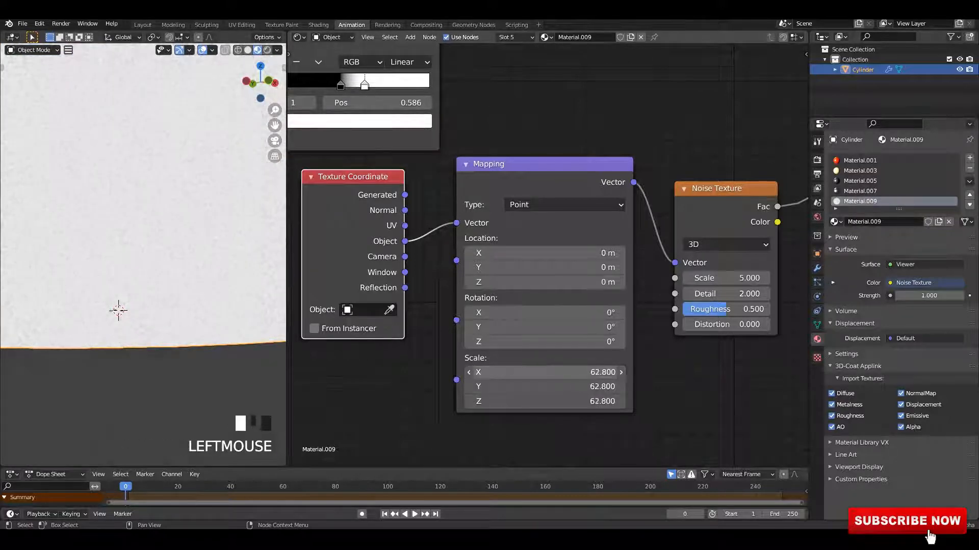
pyautogui.moveTo(554, 372); pyautogui.dragTo(601, 402)
# Step: Save the blend file
pyautogui.scroll(-6, 245, 240)
pyautogui.scroll(-3, 510, 219)
pyautogui.moveTo(584, 204); pyautogui.dragTo(570, 215, button='middle')
pyautogui.scroll(-4, 570, 215)
pyautogui.moveTo(676, 155); pyautogui.dragTo(564, 244, button='middle')
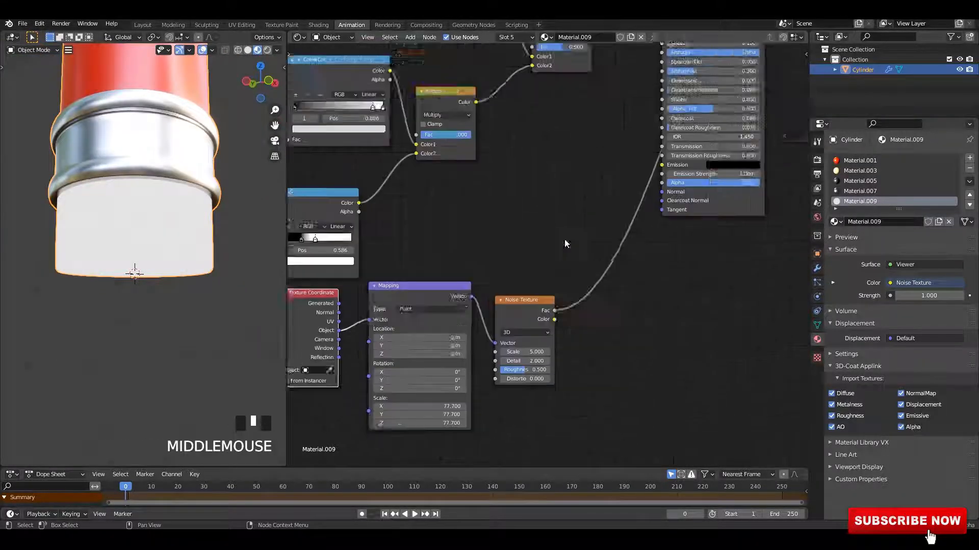
pyautogui.scroll(-2, 564, 244)
pyautogui.moveTo(646, 123); pyautogui.dragTo(580, 233, button='middle')
pyautogui.keyDown('ctrl'); pyautogui.keyDown('shift'); pyautogui.click(580, 234); pyautogui.keyUp('shift'); pyautogui.keyUp('ctrl')
pyautogui.scroll(1, 488, 422)
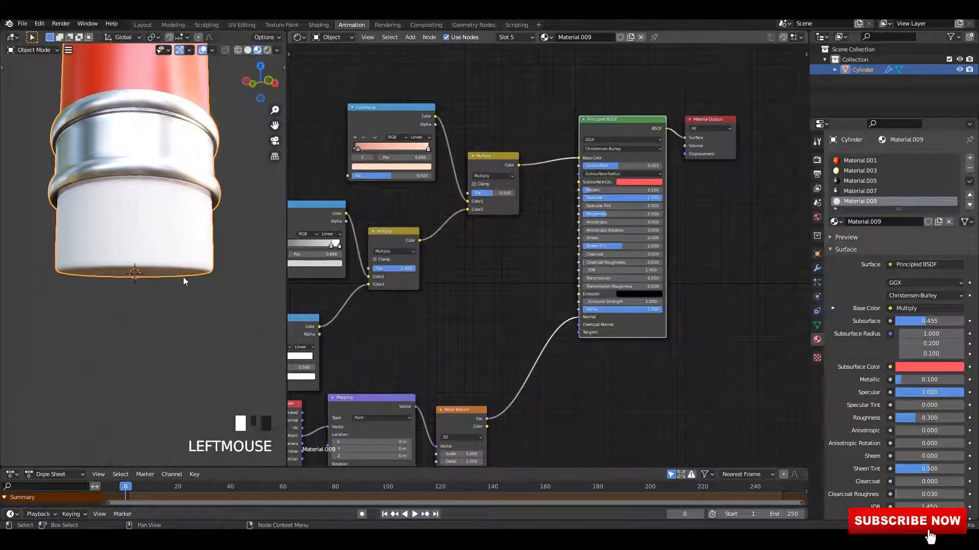
pyautogui.scroll(1, 190, 301)
pyautogui.click(198, 323)
pyautogui.moveTo(177, 261); pyautogui.dragTo(167, 248, button='middle')
pyautogui.scroll(2, 167, 248)
pyautogui.hotkey('ctrl', 's')
# Step: Add a Bump node between the Noise Texture's Fac and the Principled BSDF's Normal, feeding Fac into Height
pyautogui.moveTo(443, 460); pyautogui.dragTo(475, 393, button='middle')
pyautogui.scroll(3, 475, 392)
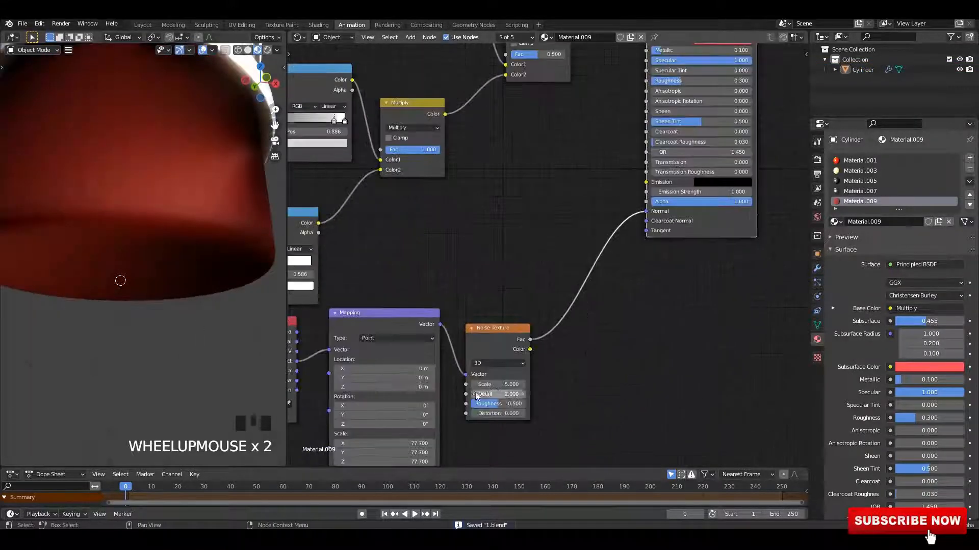
pyautogui.moveTo(500, 340); pyautogui.dragTo(501, 312)
pyautogui.moveTo(541, 238); pyautogui.dragTo(498, 265, button='middle')
pyautogui.hotkey('shift', 'a')
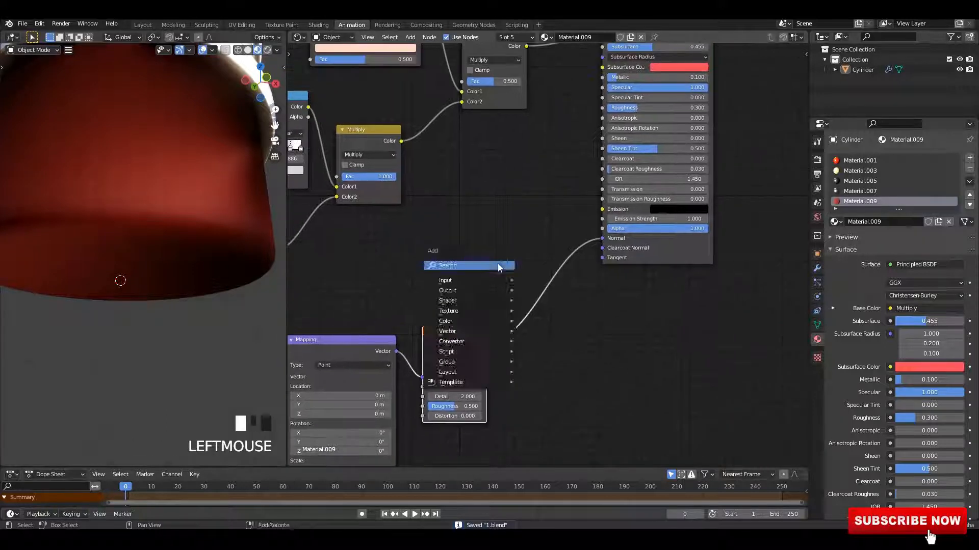
pyautogui.click(501, 266)
pyautogui.write('bum')
pyautogui.press('Return')
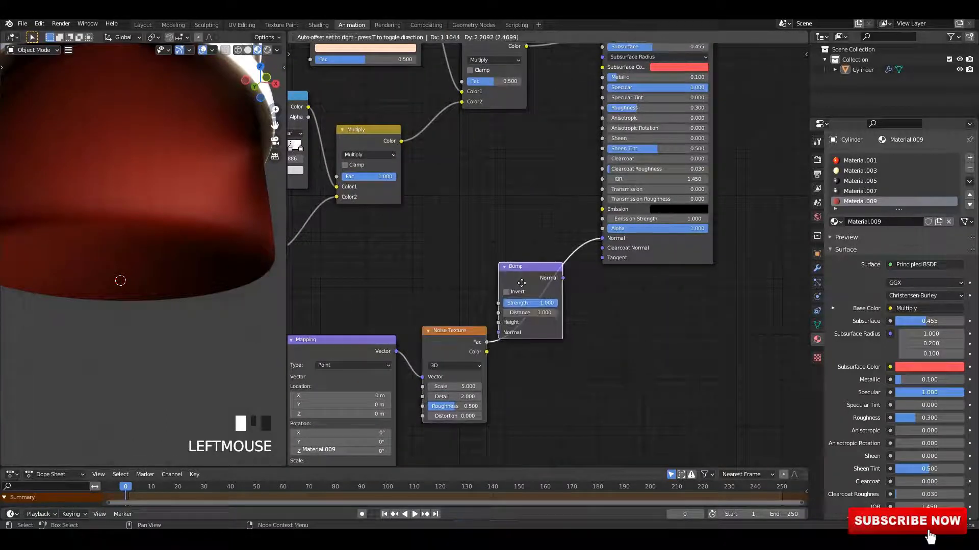
pyautogui.click(528, 308)
pyautogui.click(517, 339)
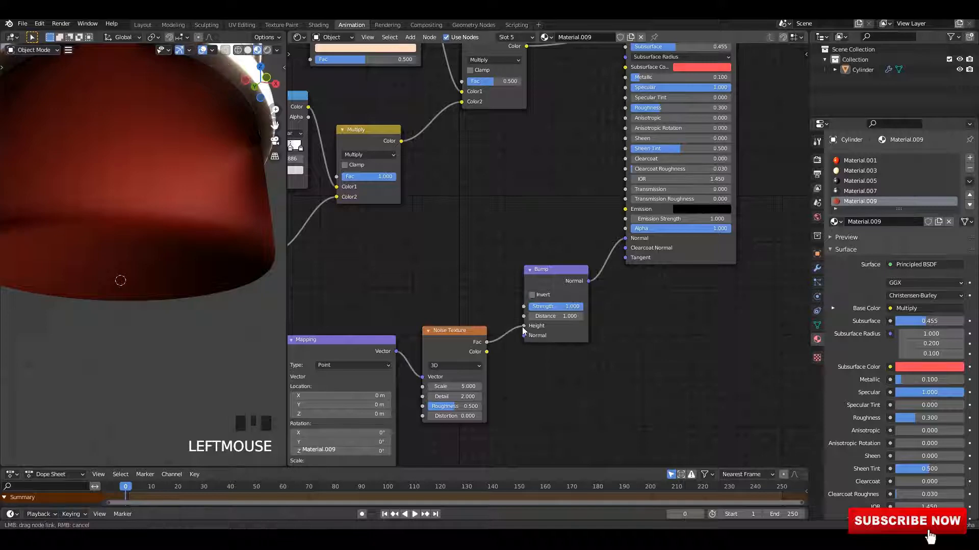
pyautogui.moveTo(524, 332); pyautogui.dragTo(523, 326)
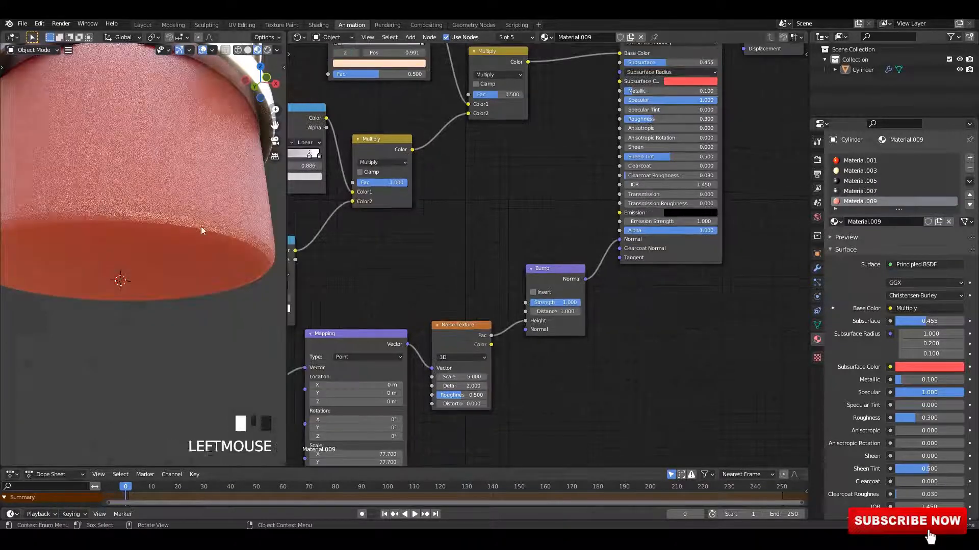
# Step: Set the Bump strength to 0.1 and save the file
pyautogui.moveTo(201, 226)
pyautogui.mouseDown(button='middle')
pyautogui.moveTo(224, 215)
pyautogui.moveTo(191, 228)
pyautogui.mouseUp(button='middle')
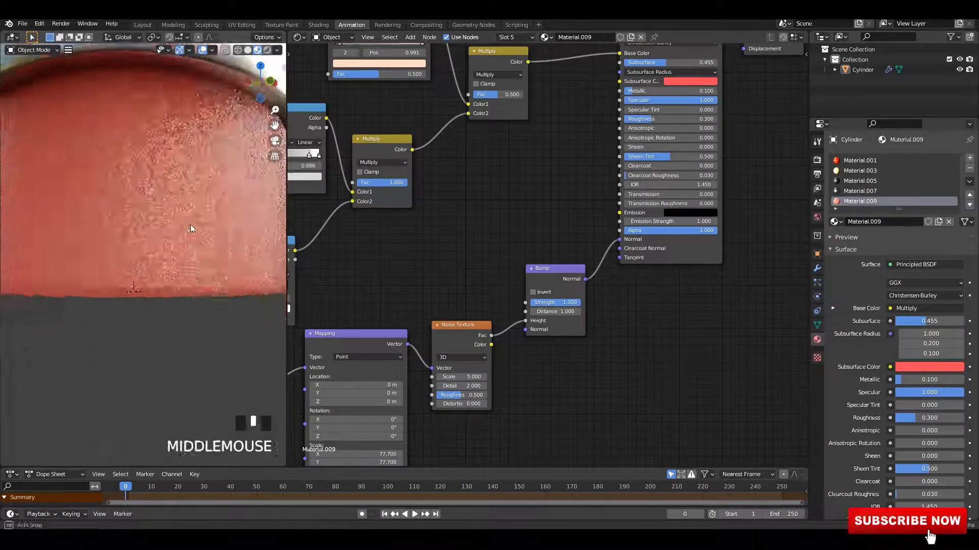
pyautogui.scroll(3, 191, 229)
pyautogui.scroll(-3, 191, 229)
pyautogui.scroll(3, 191, 229)
pyautogui.scroll(10, 607, 345)
pyautogui.moveTo(581, 372); pyautogui.dragTo(610, 279, button='middle')
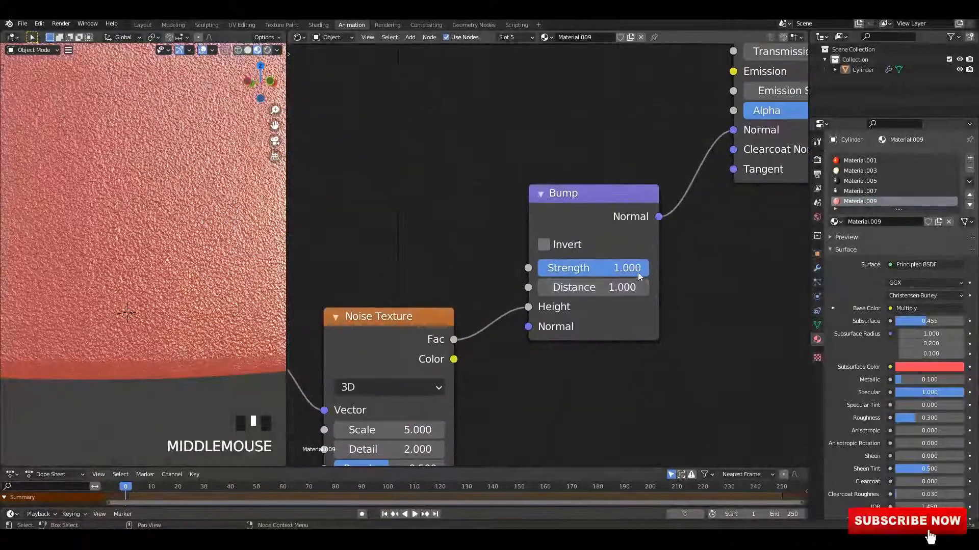
pyautogui.moveTo(639, 277); pyautogui.dragTo(558, 271)
pyautogui.scroll(-4, 175, 225)
pyautogui.scroll(4, 176, 225)
pyautogui.scroll(-7, 195, 307)
# Step: Set the noise scale to 32.6 and the Bump strength to about 0.158
pyautogui.scroll(5, 159, 268)
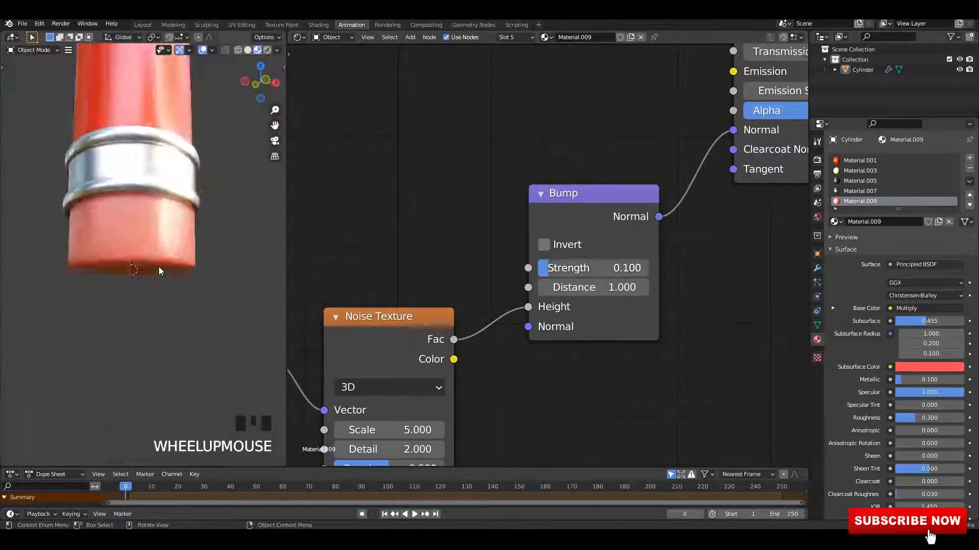
pyautogui.hotkey('ctrl', 's')
pyautogui.moveTo(441, 302); pyautogui.dragTo(498, 179, button='middle')
pyautogui.scroll(1, 499, 179)
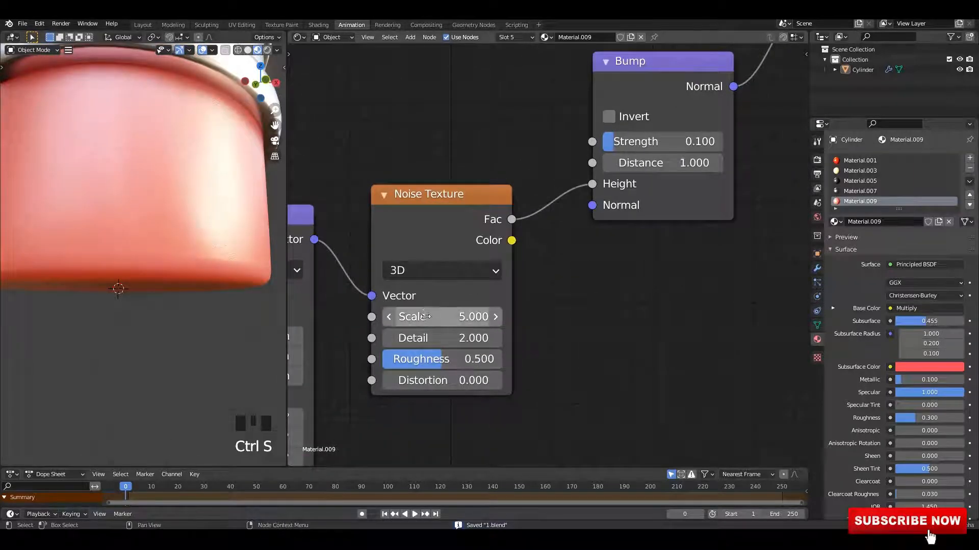
pyautogui.moveTo(626, 151); pyautogui.dragTo(635, 150)
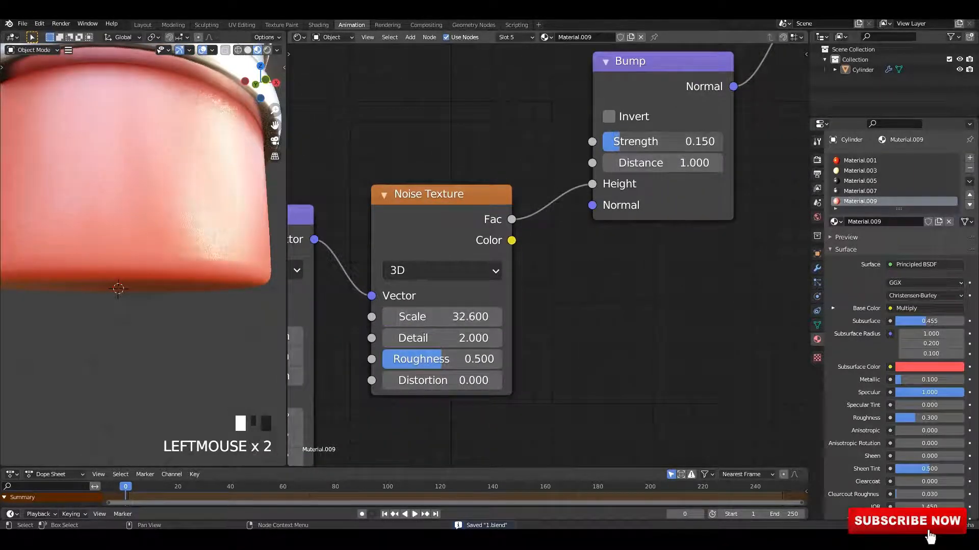
pyautogui.scroll(2, 193, 265)
pyautogui.moveTo(188, 284); pyautogui.dragTo(185, 294, button='middle')
pyautogui.scroll(-5, 191, 278)
pyautogui.scroll(-3, 190, 265)
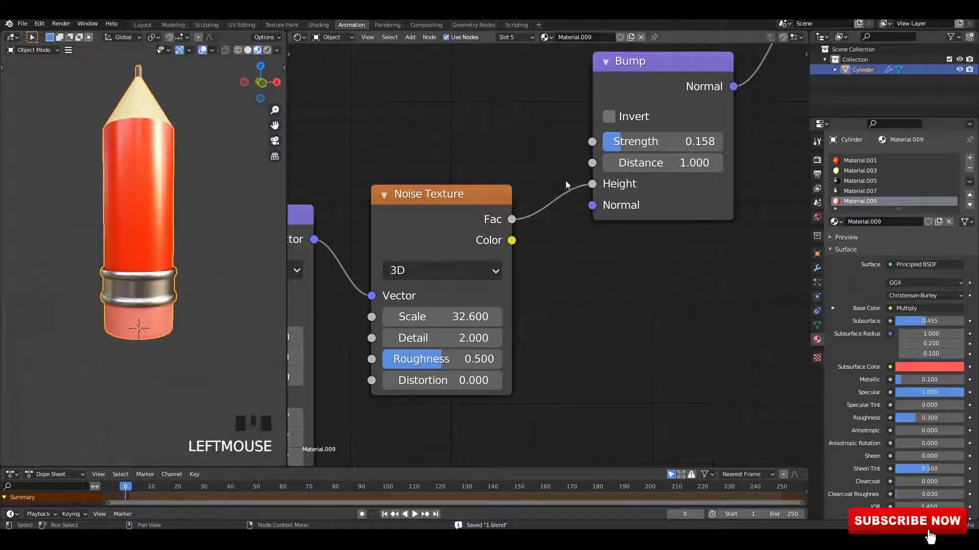
pyautogui.scroll(-2, 224, 215)
# Step: Duplicate the pencil, move the copy beside the original with the Move tool, and save
pyautogui.hotkey('shift', 'd')
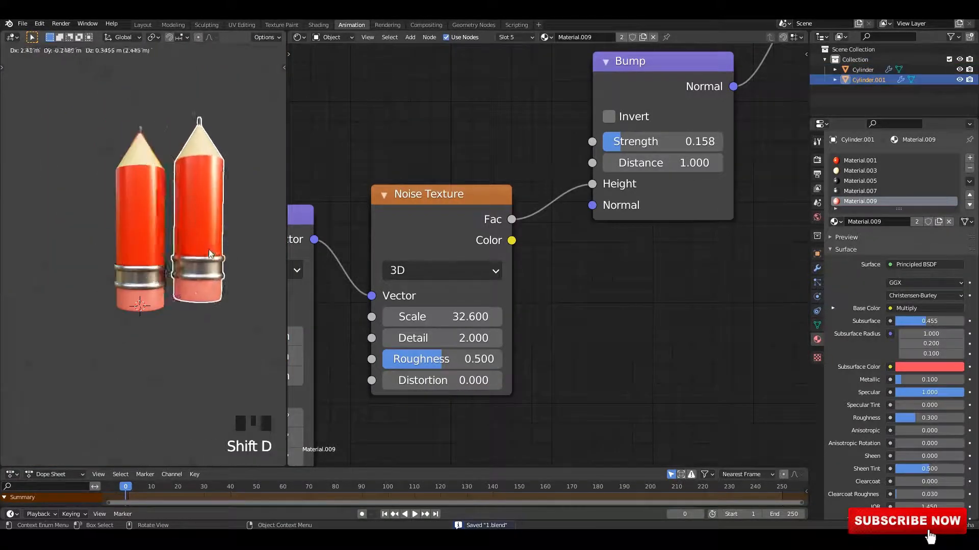
pyautogui.rightClick(250, 250)
pyautogui.press('t')
pyautogui.click(15, 107)
pyautogui.scroll(1, 179, 319)
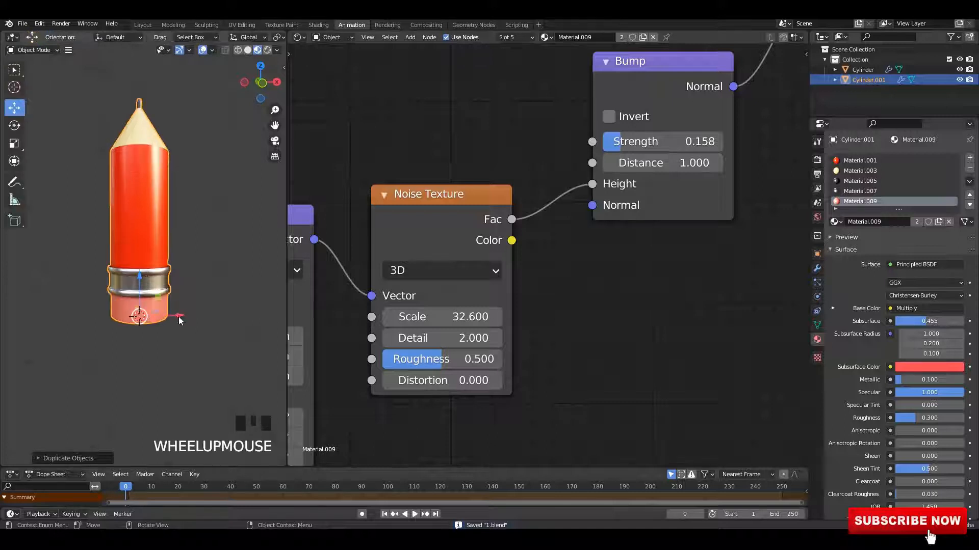
pyautogui.moveTo(239, 306); pyautogui.dragTo(240, 307)
pyautogui.click(163, 308)
pyautogui.moveTo(173, 314); pyautogui.dragTo(234, 304)
pyautogui.scroll(3, 219, 316)
pyautogui.moveTo(219, 316); pyautogui.dragTo(191, 258, button='middle')
pyautogui.hotkey('ctrl', 's')
# Step: Make the copy's body material single-user as Material.010 and color its ramp stop blue
pyautogui.click(236, 167)
pyautogui.scroll(-3, 651, 251)
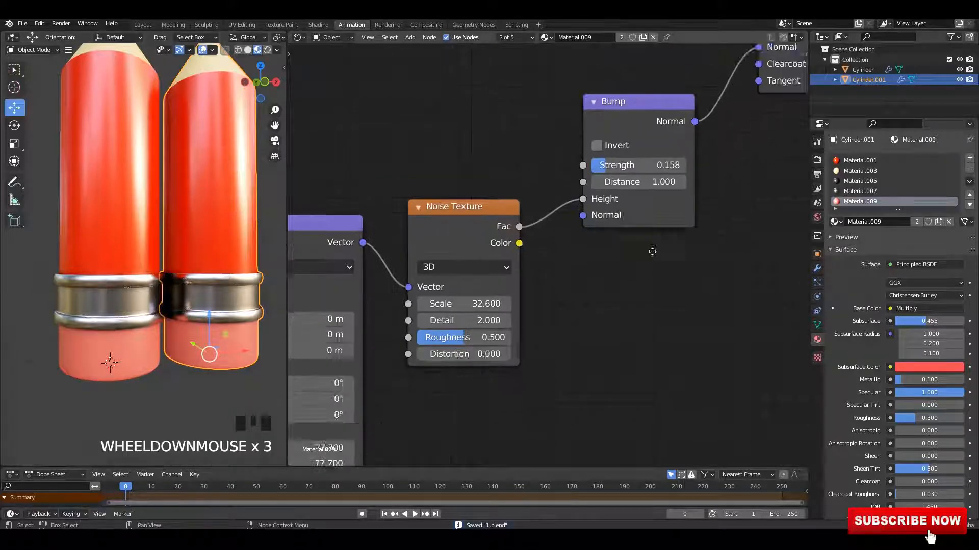
pyautogui.moveTo(651, 252); pyautogui.dragTo(651, 363, button='middle')
pyautogui.click(860, 161)
pyautogui.scroll(-7, 577, 200)
pyautogui.moveTo(534, 175); pyautogui.dragTo(566, 306, button='middle')
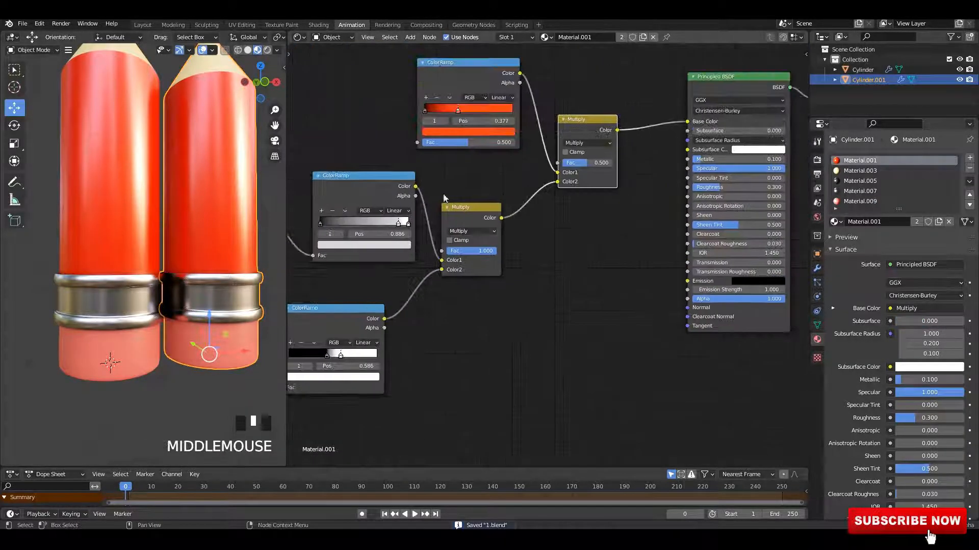
pyautogui.scroll(3, 443, 199)
pyautogui.moveTo(444, 199); pyautogui.dragTo(465, 337, button='middle')
pyautogui.scroll(1, 465, 337)
pyautogui.click(623, 38)
pyautogui.scroll(6, 392, 225)
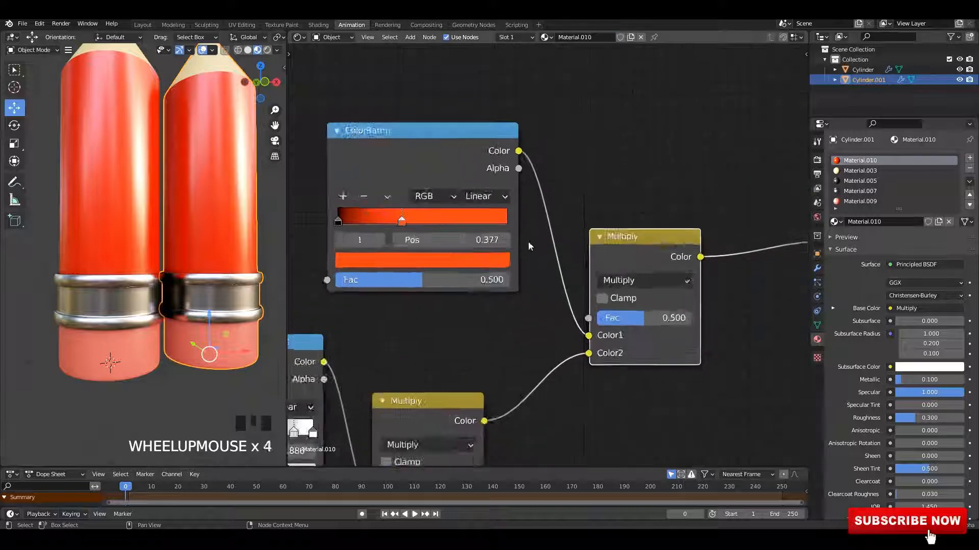
pyautogui.click(486, 265)
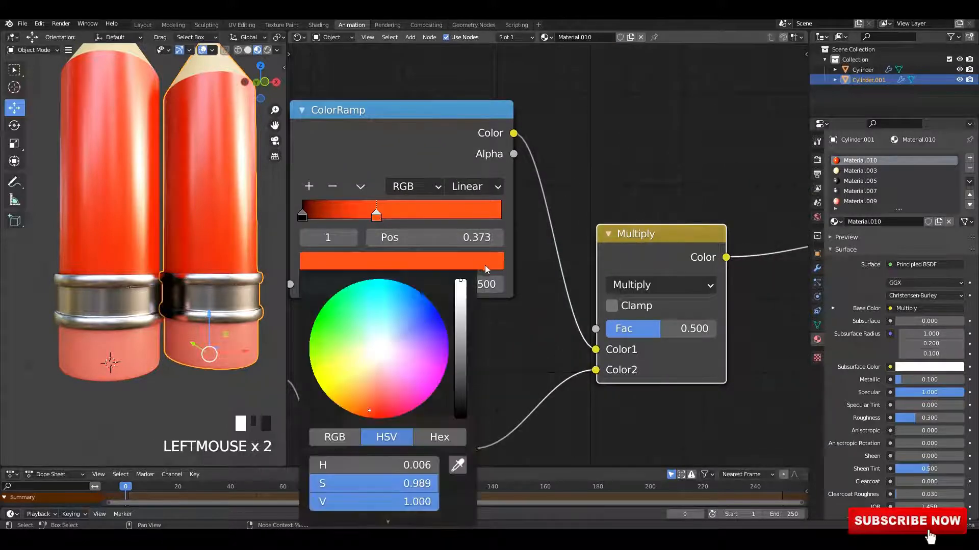
pyautogui.click(457, 464)
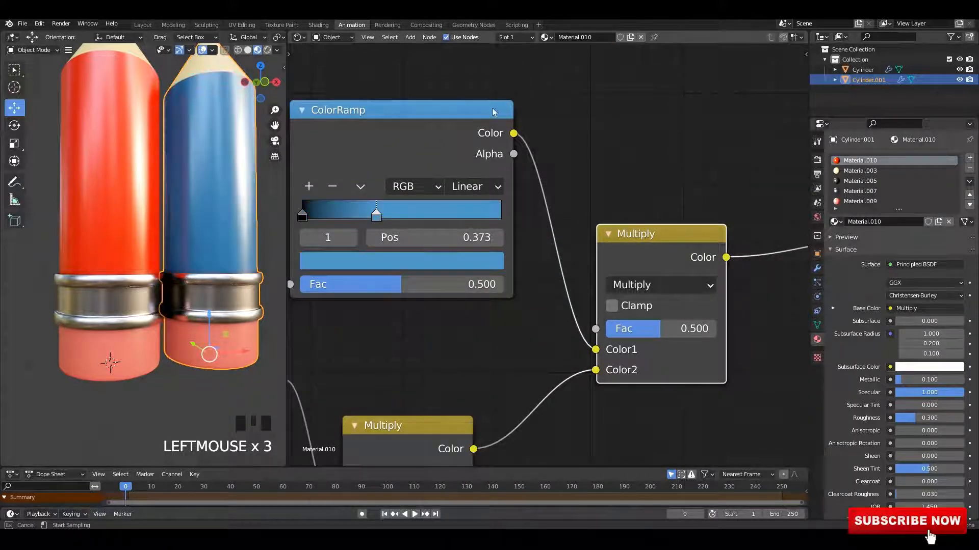
pyautogui.moveTo(178, 187); pyautogui.dragTo(224, 210, button='middle')
# Step: Slide the body ramp's first color stop to position 0 and save the file
pyautogui.scroll(3, 377, 215)
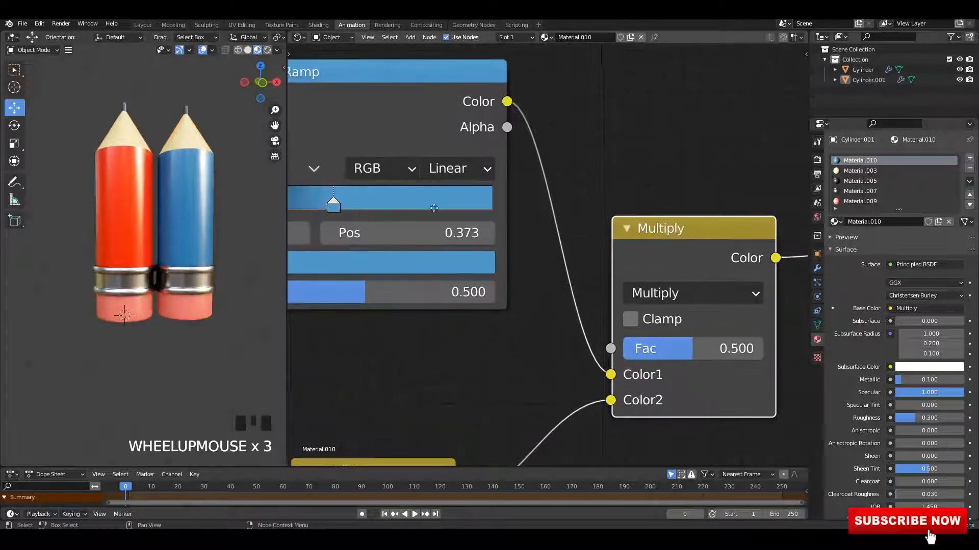
pyautogui.click(418, 206)
pyautogui.click(458, 167)
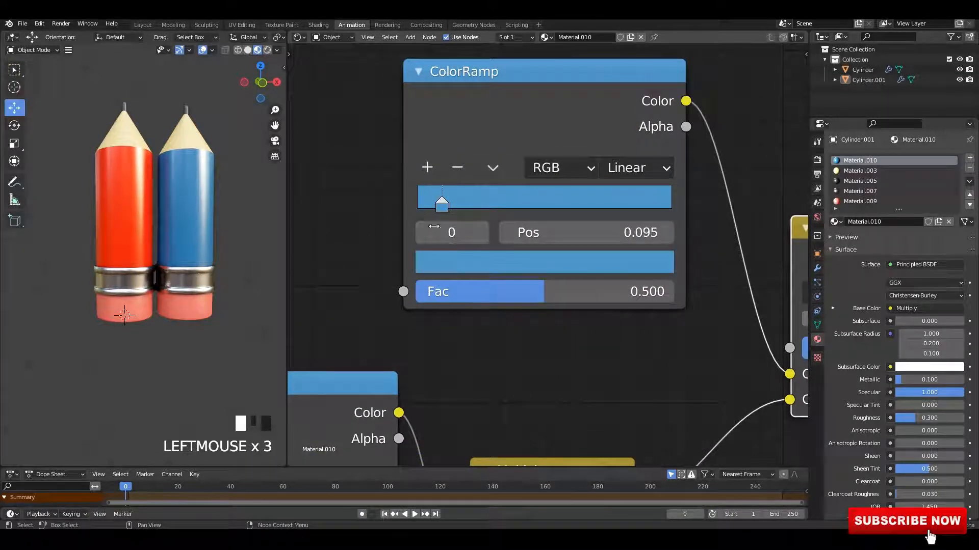
pyautogui.click(194, 178)
pyautogui.moveTo(194, 178)
pyautogui.mouseDown(button='middle')
pyautogui.moveTo(195, 192)
pyautogui.moveTo(182, 176)
pyautogui.mouseUp(button='middle')
pyautogui.click(242, 237)
pyautogui.scroll(2, 211, 233)
pyautogui.moveTo(211, 234); pyautogui.dragTo(240, 235, button='middle')
pyautogui.hotkey('ctrl', 's')
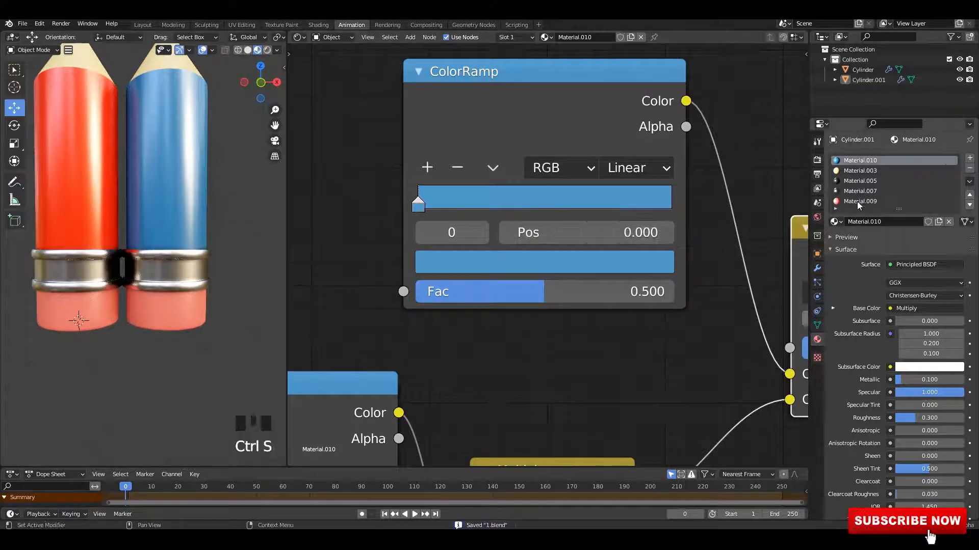
# Step: Try recoloring the last stop of the eraser material's color ramp
pyautogui.click(907, 201)
pyautogui.click(430, 204)
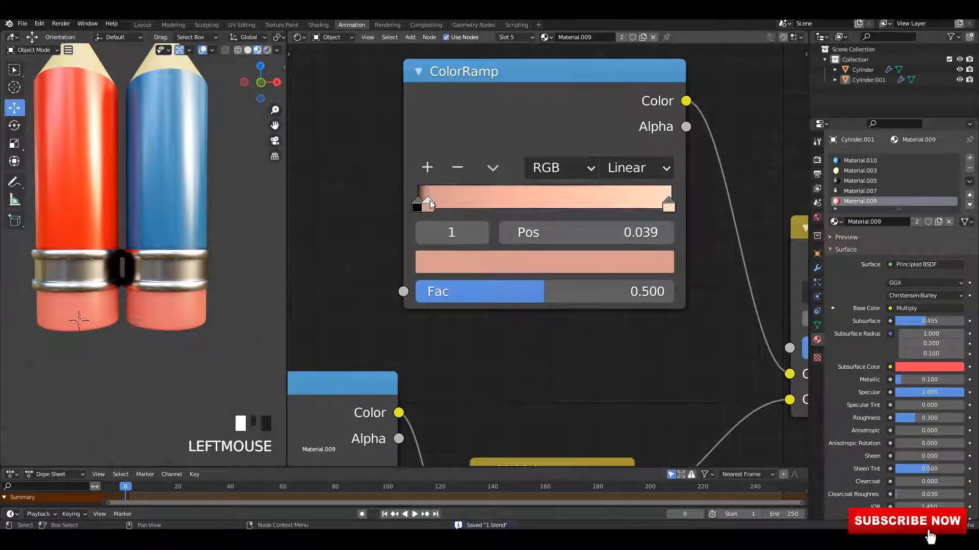
pyautogui.click(670, 206)
pyautogui.click(610, 265)
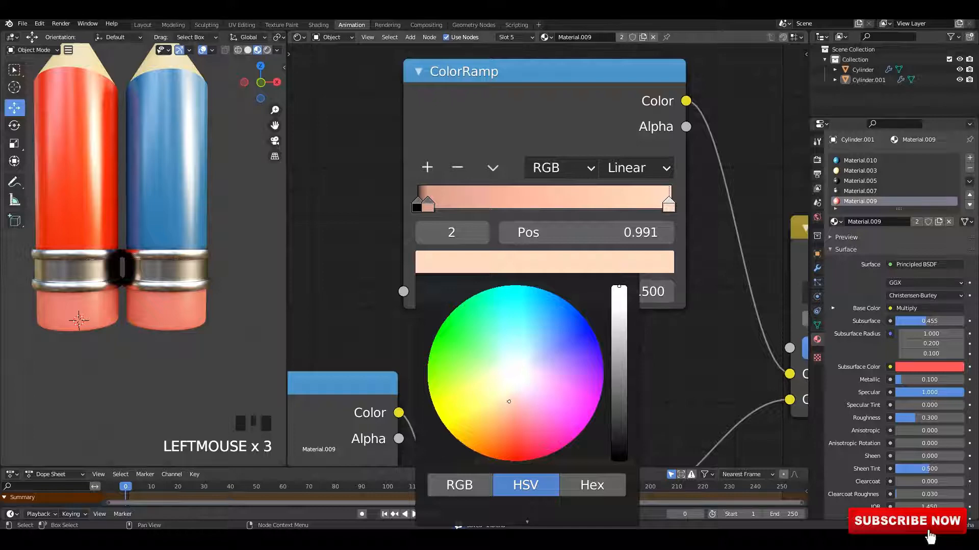
pyautogui.moveTo(508, 401); pyautogui.dragTo(566, 406)
pyautogui.hotkey('ctrl', 'z')
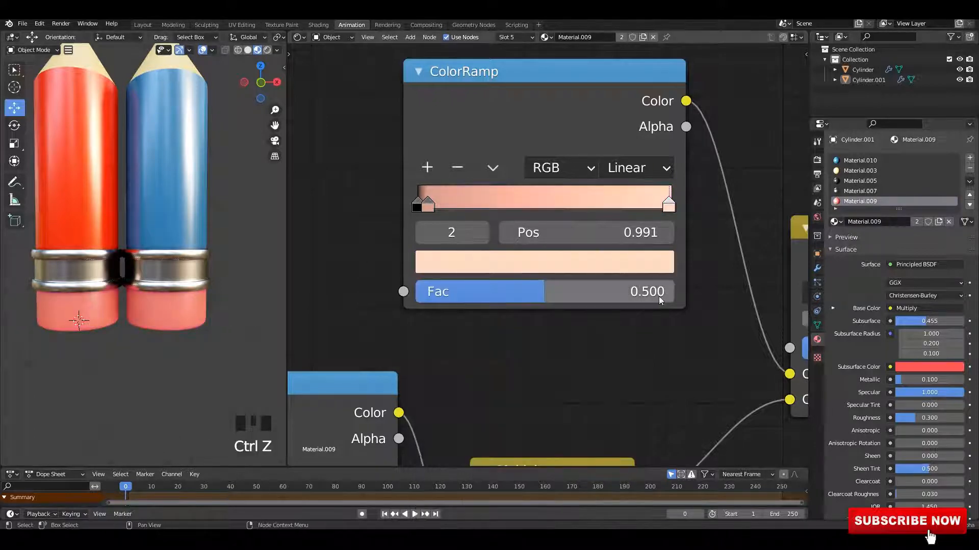
# Step: Make the copy's eraser material single-user as Material.011 and set its ramp's last stop to green
pyautogui.click(622, 37)
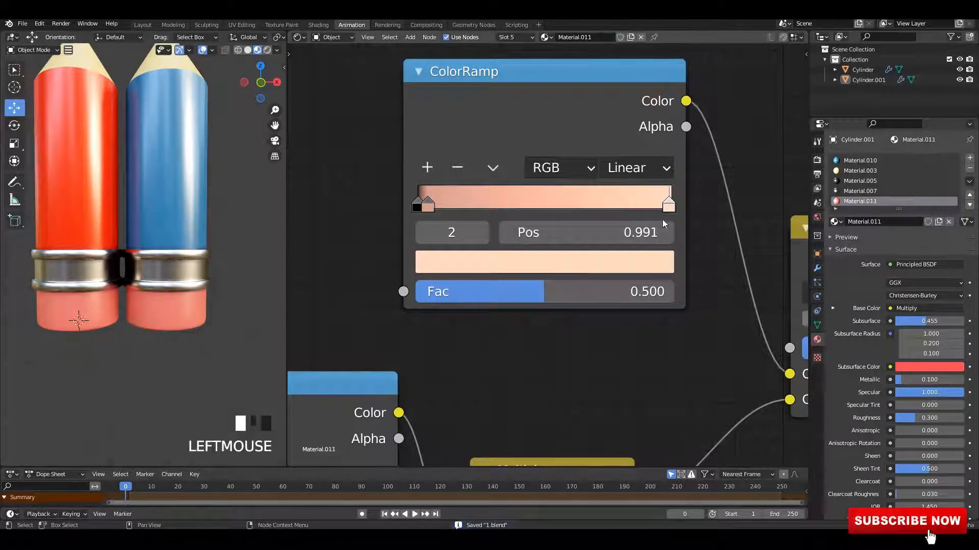
pyautogui.click(647, 273)
pyautogui.moveTo(562, 344)
pyautogui.mouseDown()
pyautogui.moveTo(596, 337)
pyautogui.moveTo(483, 371)
pyautogui.moveTo(480, 292)
pyautogui.mouseUp()
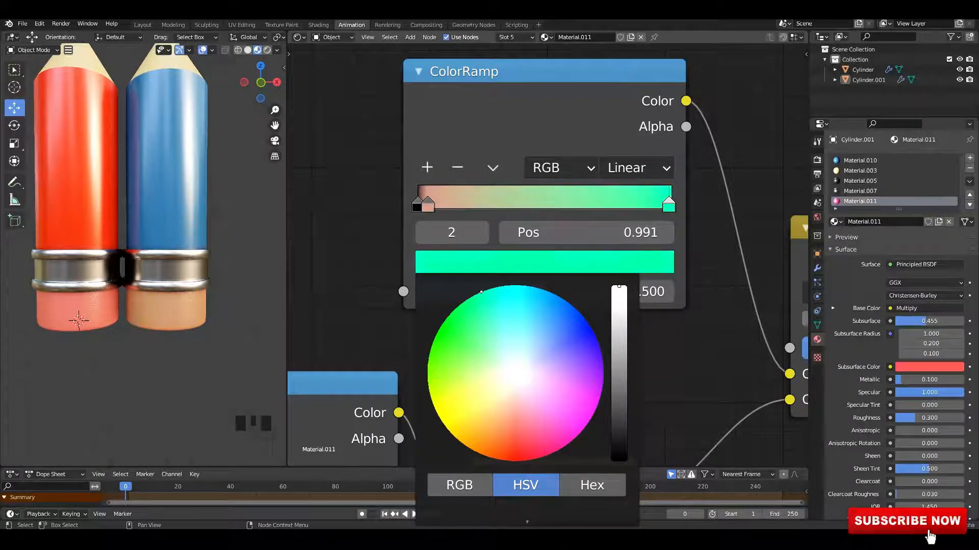
pyautogui.hotkey('ctrl', 'z')
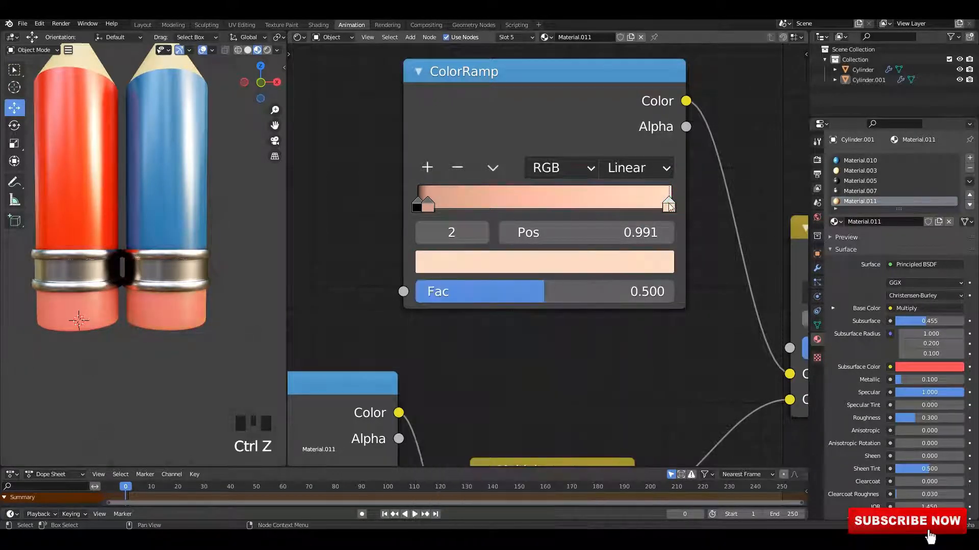
pyautogui.click(635, 270)
pyautogui.moveTo(542, 353)
pyautogui.mouseDown()
pyautogui.moveTo(540, 289)
pyautogui.moveTo(476, 294)
pyautogui.mouseUp()
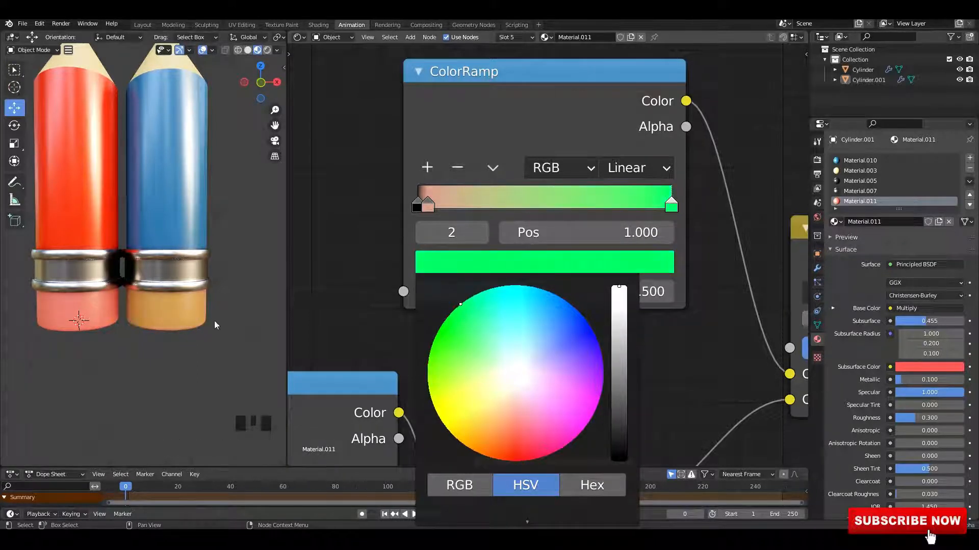
# Step: Save the blend file
pyautogui.scroll(-2, 225, 332)
pyautogui.scroll(3, 219, 317)
pyautogui.moveTo(219, 317); pyautogui.dragTo(257, 301, button='middle')
pyautogui.scroll(-2, 261, 299)
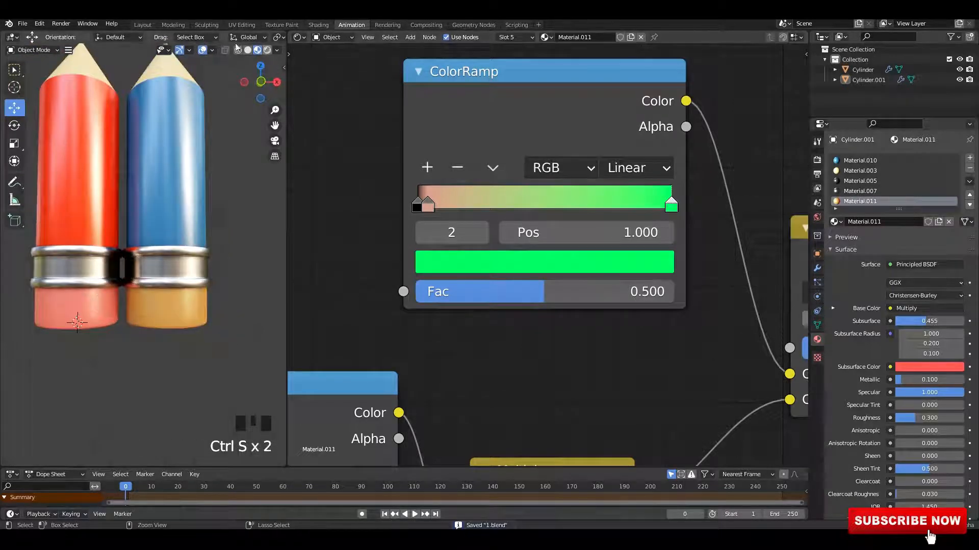
# Step: Switch to the Layout workspace and rotate the copied pencil -90° so it lies on its side
pyautogui.click(144, 25)
pyautogui.moveTo(576, 188); pyautogui.dragTo(479, 246, button='middle')
pyautogui.moveTo(585, 225); pyautogui.dragTo(348, 263)
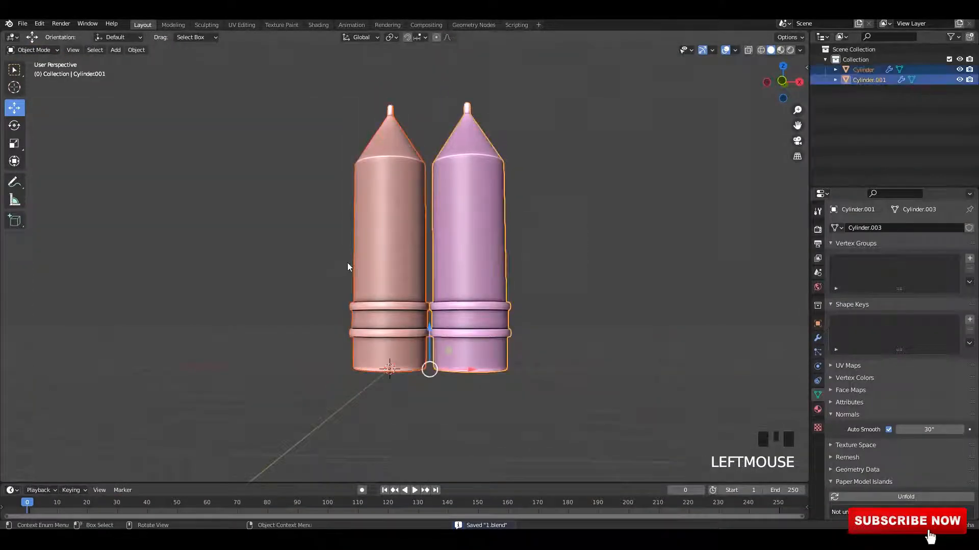
pyautogui.keyDown('alt'); pyautogui.moveTo(347, 262); pyautogui.dragTo(462, 272, button='middle'); pyautogui.keyUp('alt')
pyautogui.write('r')
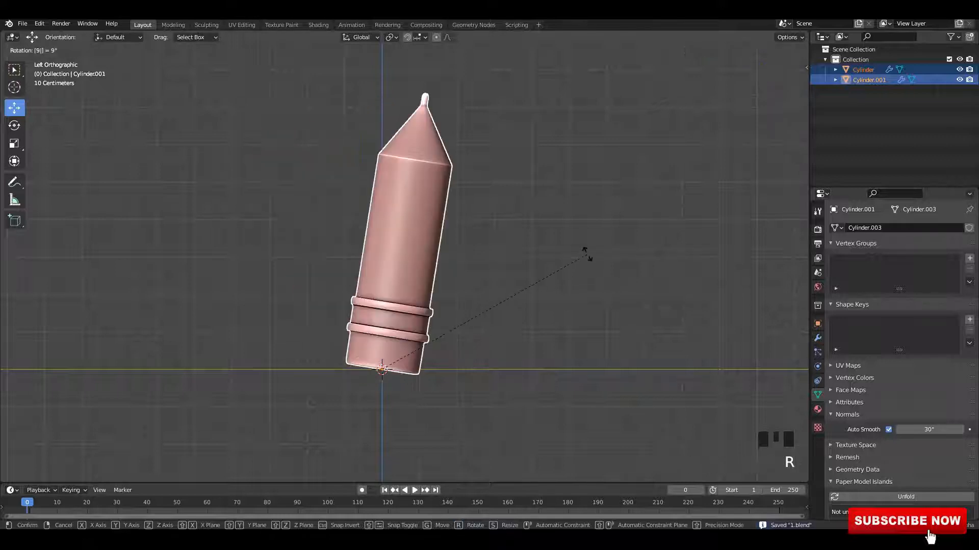
pyautogui.write('90')
pyautogui.press('Return')
pyautogui.keyDown('shift'); pyautogui.scroll(2, 395, 353); pyautogui.keyUp('shift')
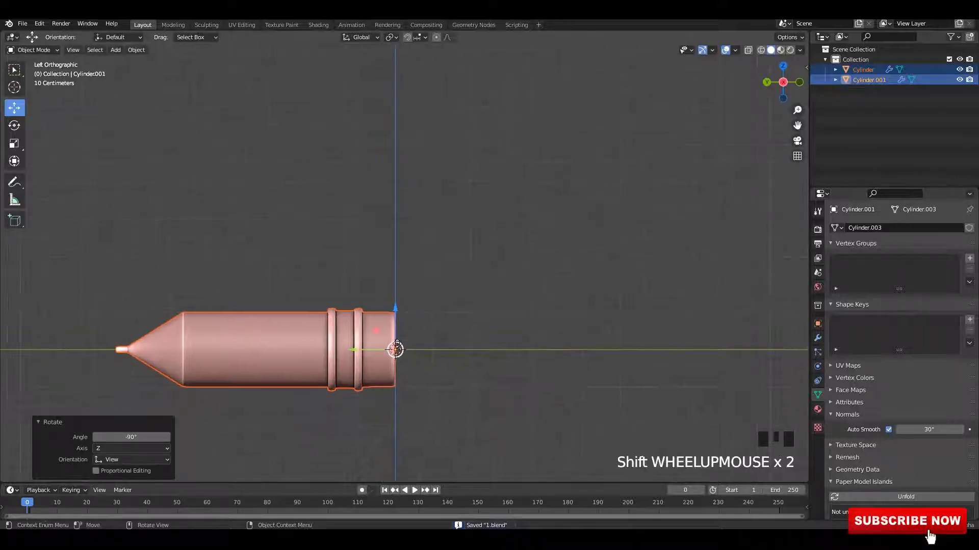
# Step: Turn the copied pencil further into position next to the first pencil and save the file
pyautogui.moveTo(396, 352)
pyautogui.mouseDown()
pyautogui.moveTo(474, 333)
pyautogui.moveTo(505, 308)
pyautogui.mouseUp()
pyautogui.scroll(-1, 509, 254)
pyautogui.click(597, 239)
pyautogui.moveTo(571, 199)
pyautogui.mouseDown(button='middle')
pyautogui.moveTo(594, 242)
pyautogui.moveTo(540, 280)
pyautogui.mouseUp(button='middle')
pyautogui.moveTo(558, 231); pyautogui.dragTo(316, 275)
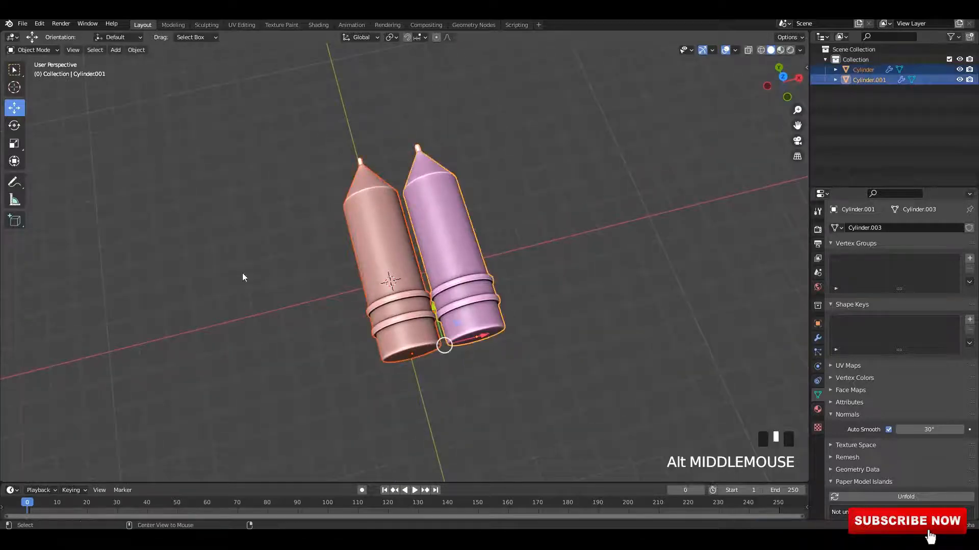
pyautogui.keyDown('alt'); pyautogui.moveTo(243, 273); pyautogui.dragTo(250, 311, button='middle'); pyautogui.keyUp('alt')
pyautogui.keyDown('alt'); pyautogui.moveTo(285, 331); pyautogui.dragTo(306, 296, button='middle'); pyautogui.keyUp('alt')
pyautogui.hotkey('ctrl', 's')
pyautogui.moveTo(460, 345)
pyautogui.mouseDown()
pyautogui.moveTo(422, 341)
pyautogui.moveTo(451, 334)
pyautogui.moveTo(499, 268)
pyautogui.mouseUp()
pyautogui.click(469, 321)
pyautogui.press('r')
pyautogui.click(534, 205)
pyautogui.moveTo(499, 268)
pyautogui.keyDown('alt'); pyautogui.mouseDown(button='middle')
pyautogui.moveTo(429, 279)
pyautogui.moveTo(547, 317)
pyautogui.moveTo(540, 291)
pyautogui.moveTo(528, 289)
pyautogui.mouseUp(button='middle'); pyautogui.keyUp('alt')
pyautogui.hotkey('ctrl', 's')
# Step: Rotate the copied pencil about 24.9° in the back view and move it so it rests diagonally across the other pencil
pyautogui.press('r')
pyautogui.click(541, 293)
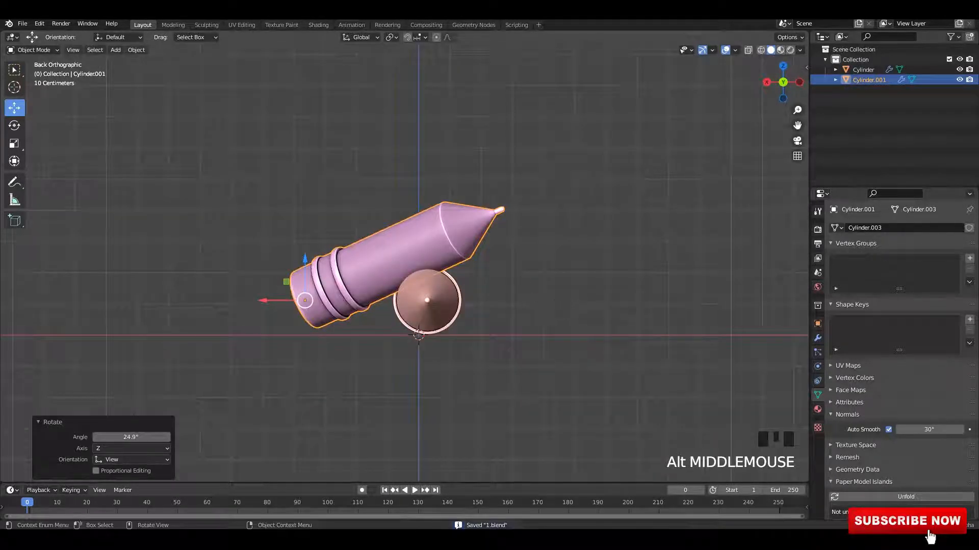
pyautogui.press('r')
pyautogui.click(544, 269)
pyautogui.moveTo(431, 278)
pyautogui.keyDown('alt'); pyautogui.mouseDown(button='middle')
pyautogui.moveTo(511, 322)
pyautogui.moveTo(485, 311)
pyautogui.mouseUp(button='middle'); pyautogui.keyUp('alt')
pyautogui.keyDown('shift'); pyautogui.moveTo(485, 311); pyautogui.dragTo(463, 301, button='middle'); pyautogui.keyUp('shift')
pyautogui.scroll(3, 477, 302)
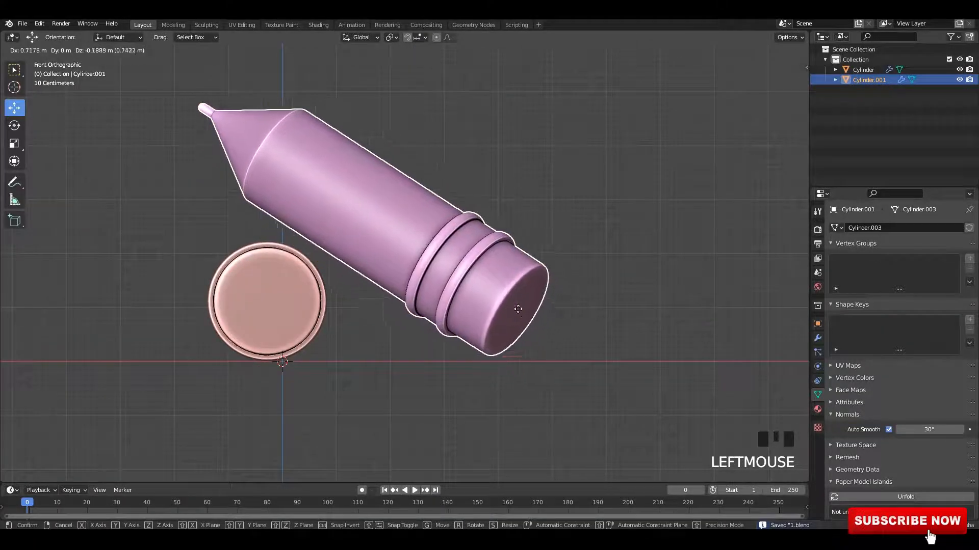
pyautogui.click(513, 319)
# Step: Fine-tune the copied pencil's tilt and height over the first pencil and save the file
pyautogui.press('r')
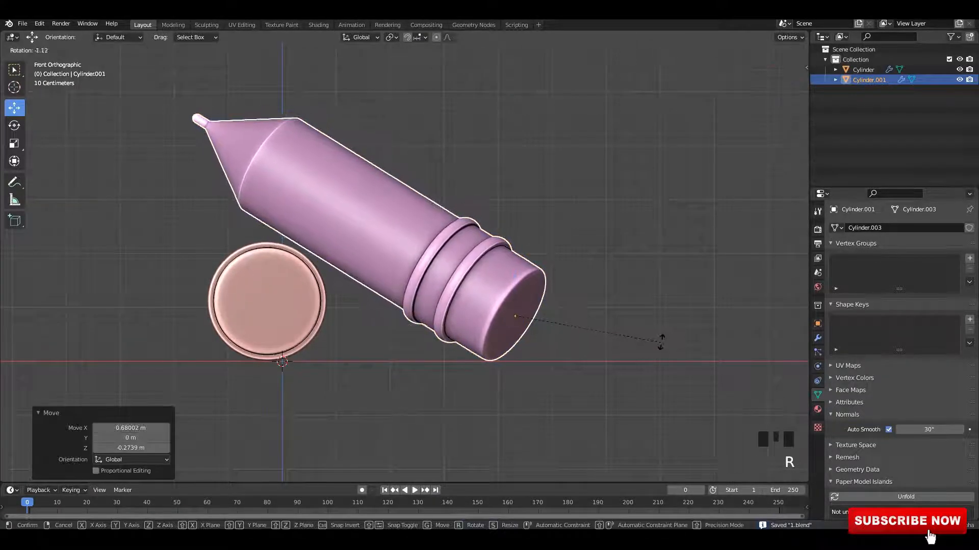
pyautogui.click(646, 338)
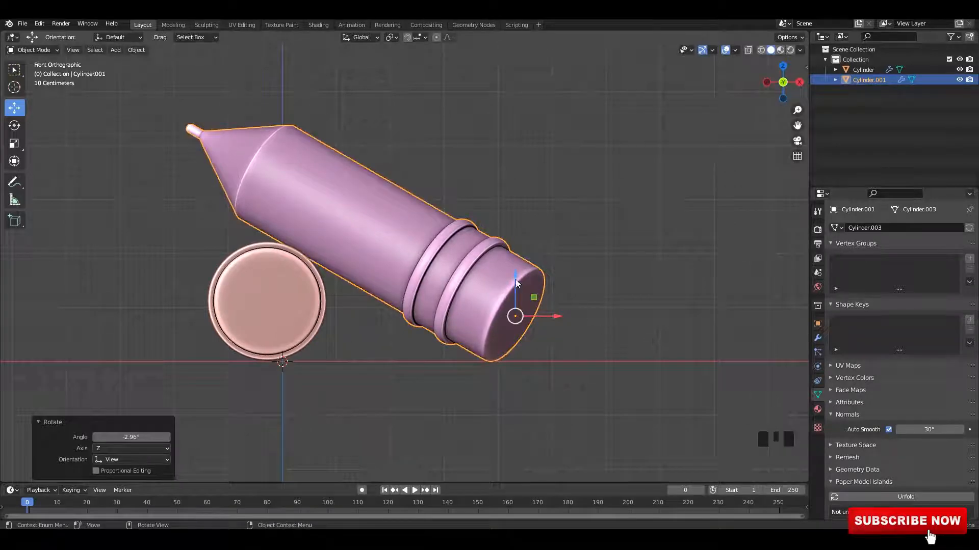
pyautogui.moveTo(516, 284); pyautogui.dragTo(515, 274)
pyautogui.moveTo(514, 274); pyautogui.dragTo(527, 290, button='middle')
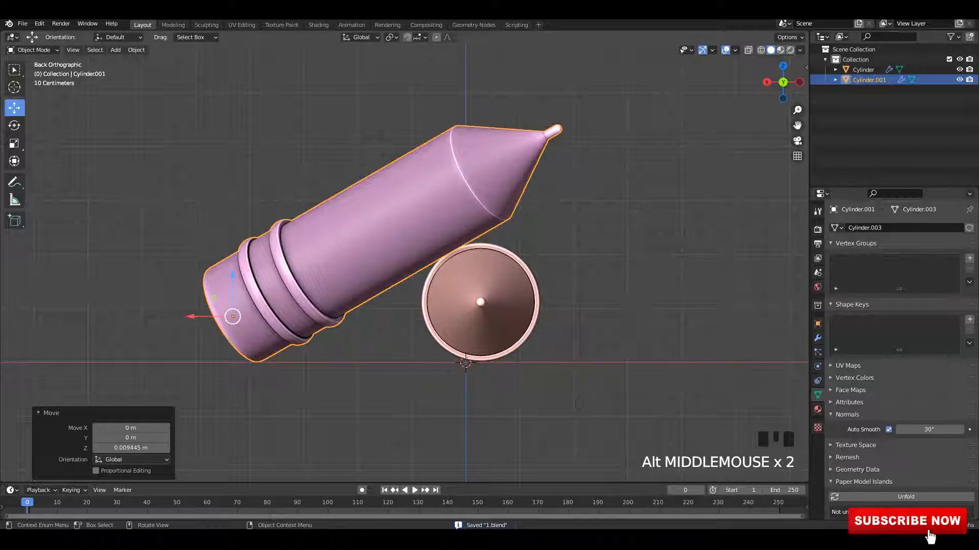
pyautogui.press('r')
pyautogui.click(598, 301)
pyautogui.moveTo(599, 301); pyautogui.dragTo(457, 296, button='middle')
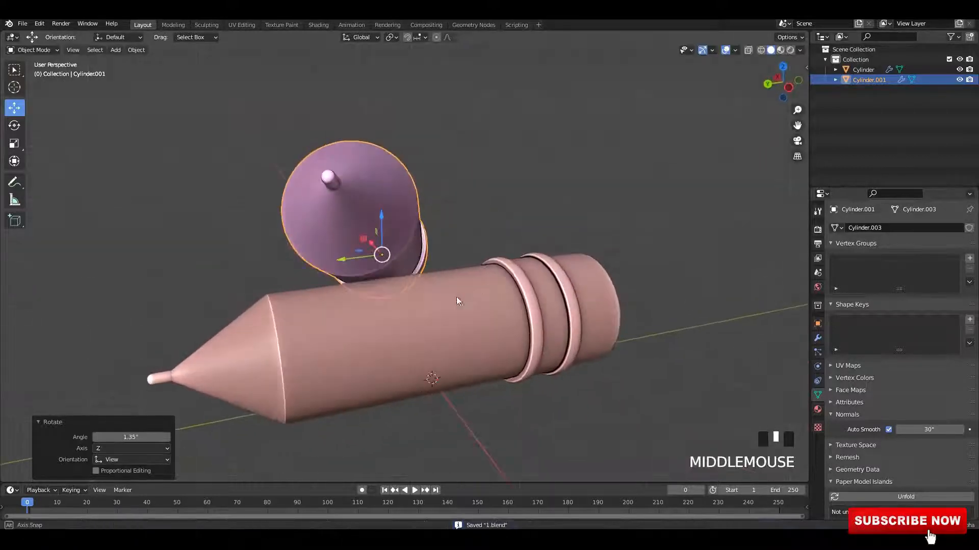
pyautogui.click(494, 212)
pyautogui.scroll(-3, 495, 212)
pyautogui.scroll(1, 437, 247)
pyautogui.moveTo(494, 212); pyautogui.dragTo(351, 168, button='middle')
pyautogui.hotkey('ctrl', 's')
# Step: Add a plane as ground under the pencils, scale it up several times and save
pyautogui.hotkey('shift', 'a')
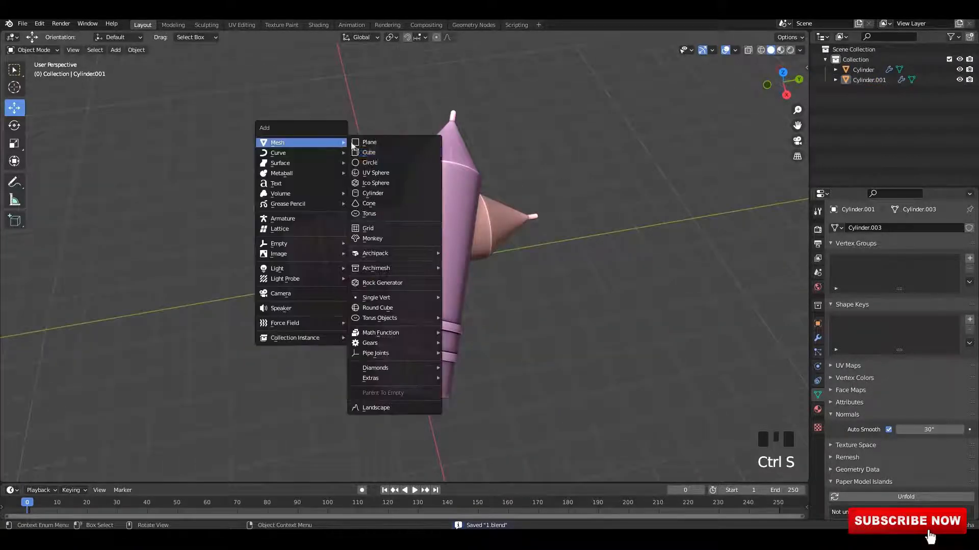
pyautogui.click(369, 143)
pyautogui.press('s')
pyautogui.click(395, 301)
pyautogui.press('s')
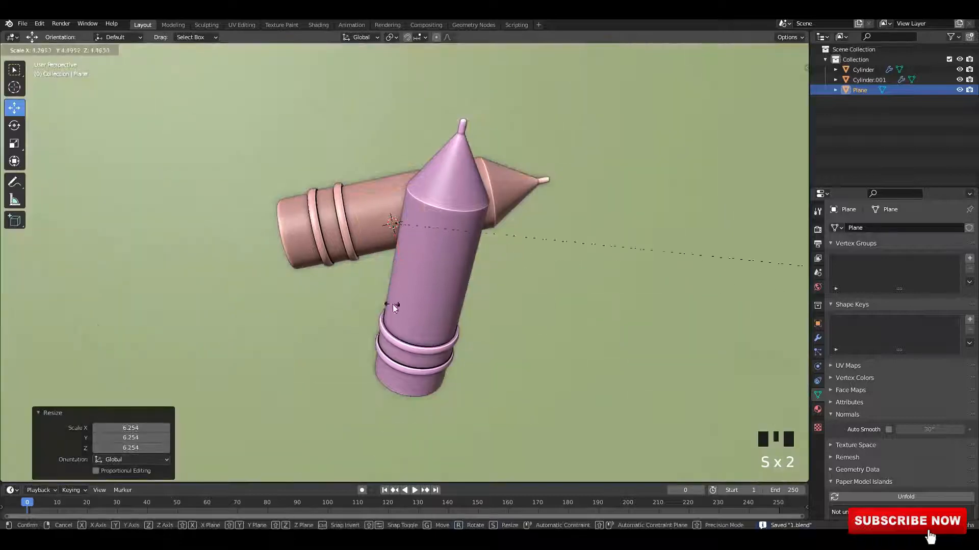
pyautogui.click(408, 304)
pyautogui.press('s')
pyautogui.click(535, 282)
pyautogui.moveTo(442, 202)
pyautogui.mouseDown(button='middle')
pyautogui.moveTo(432, 193)
pyautogui.moveTo(439, 178)
pyautogui.mouseUp(button='middle')
pyautogui.hotkey('ctrl', 's')
# Step: Give the ground plane a new material and darken its base color to grey
pyautogui.click(350, 24)
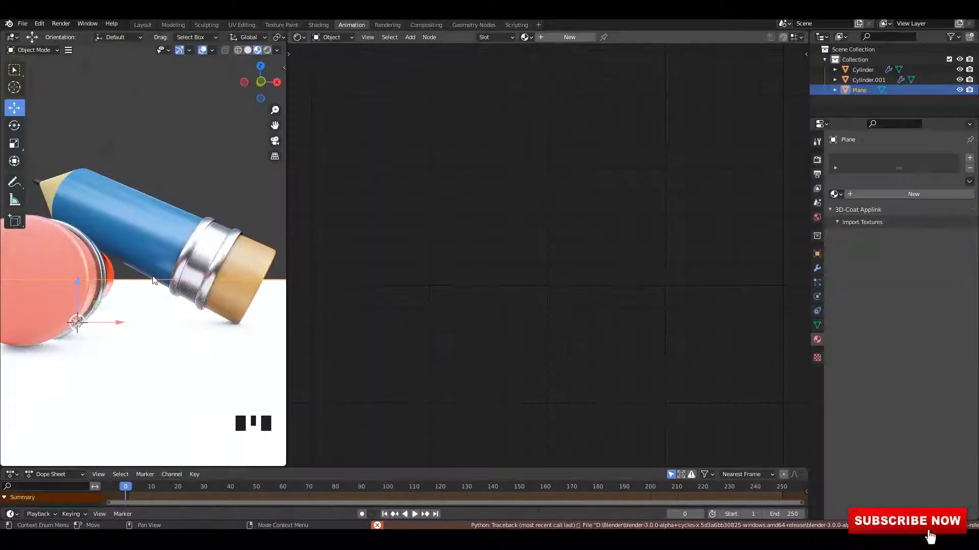
pyautogui.hotkey('ctrl', 's')
pyautogui.moveTo(154, 281); pyautogui.dragTo(207, 238, button='middle')
pyautogui.scroll(-4, 165, 262)
pyautogui.hotkey('ctrl', 's')
pyautogui.click(572, 38)
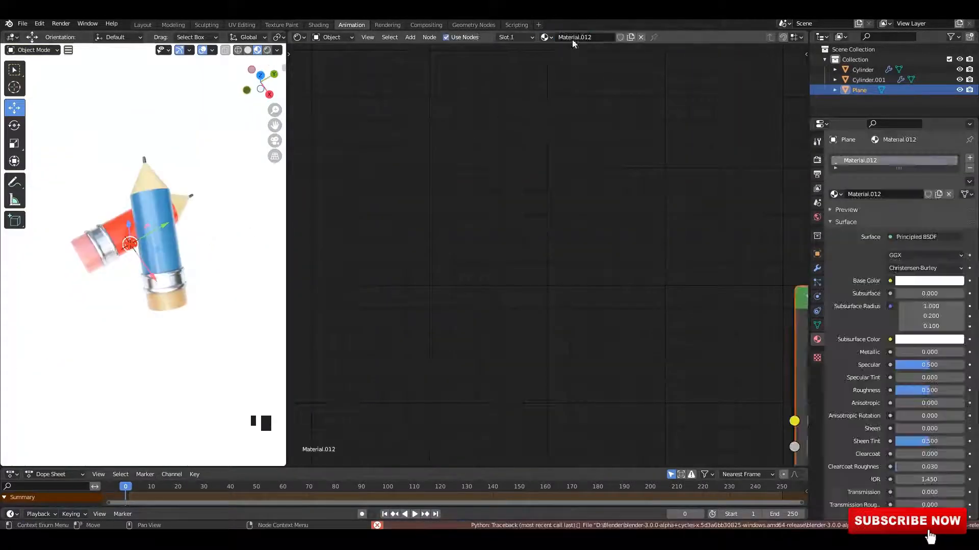
pyautogui.moveTo(542, 234); pyautogui.dragTo(316, 199, button='middle')
pyautogui.moveTo(764, 353); pyautogui.dragTo(504, 241, button='middle')
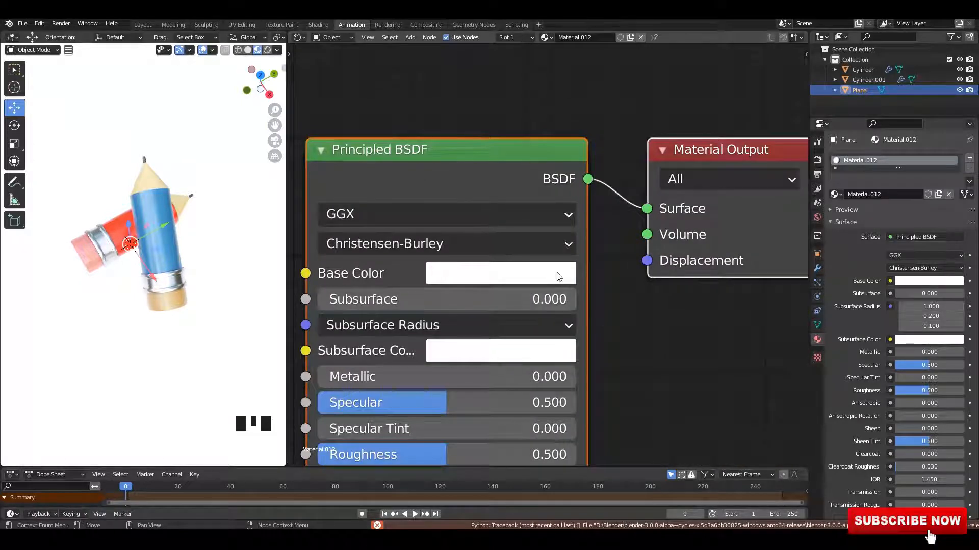
pyautogui.click(557, 273)
pyautogui.moveTo(629, 314); pyautogui.dragTo(630, 418)
pyautogui.moveTo(209, 249); pyautogui.dragTo(232, 64, button='middle')
pyautogui.scroll(2, 236, 187)
pyautogui.scroll(-3, 226, 175)
pyautogui.click(176, 169)
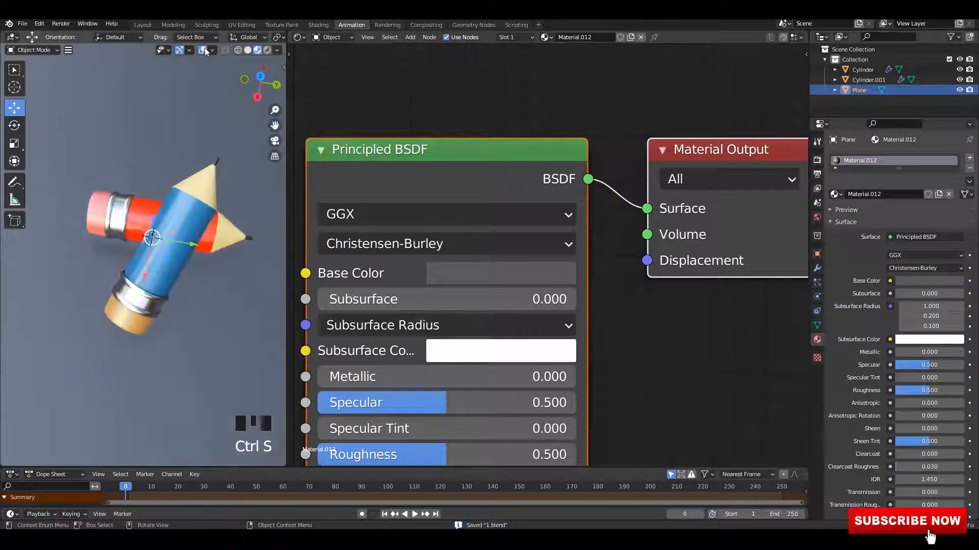
# Step: Show the rendered preview and turn the node editor area into a second 3D viewport
pyautogui.scroll(2, 220, 128)
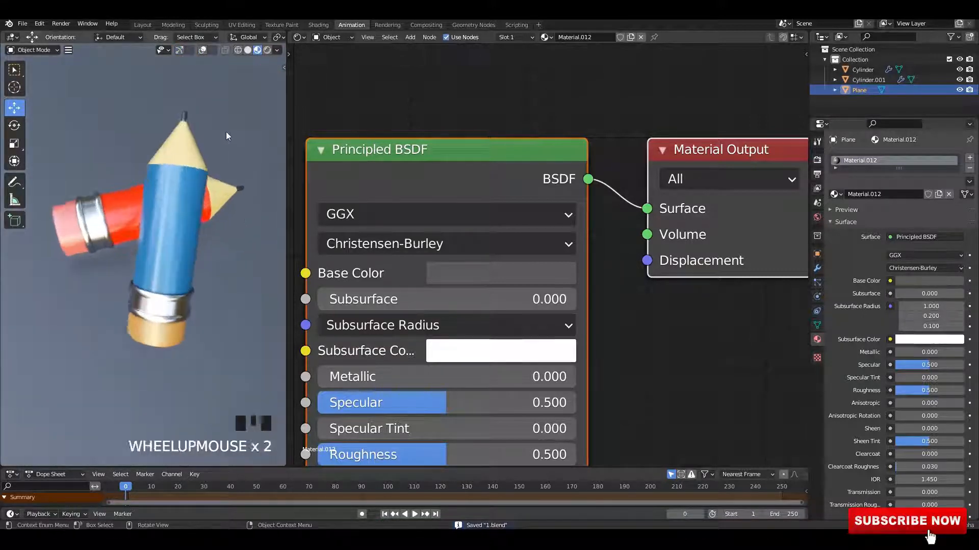
pyautogui.hotkey('ctrl', '5')
pyautogui.click(267, 50)
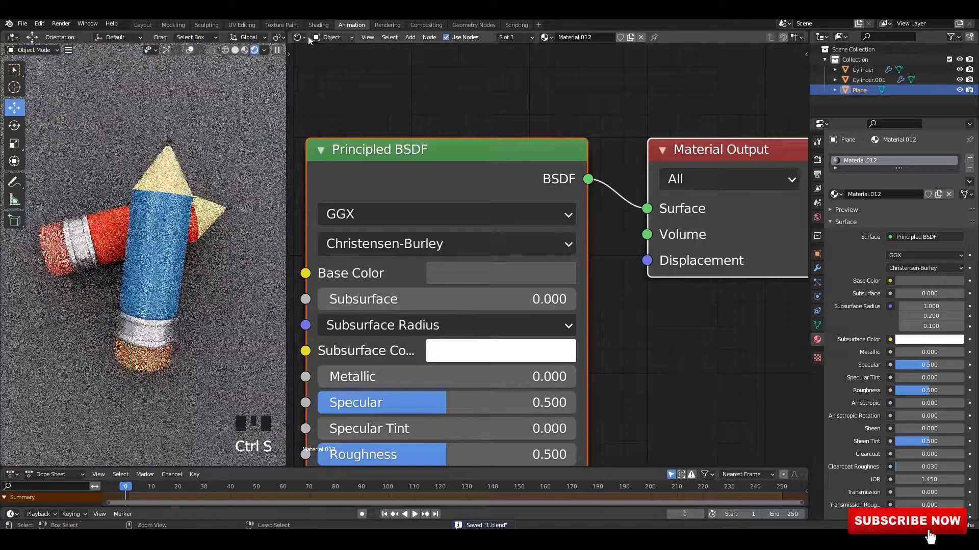
pyautogui.click(299, 36)
pyautogui.click(322, 70)
pyautogui.moveTo(400, 204); pyautogui.dragTo(414, 235, button='middle')
pyautogui.click(433, 105)
pyautogui.moveTo(434, 105); pyautogui.dragTo(452, 175, button='middle')
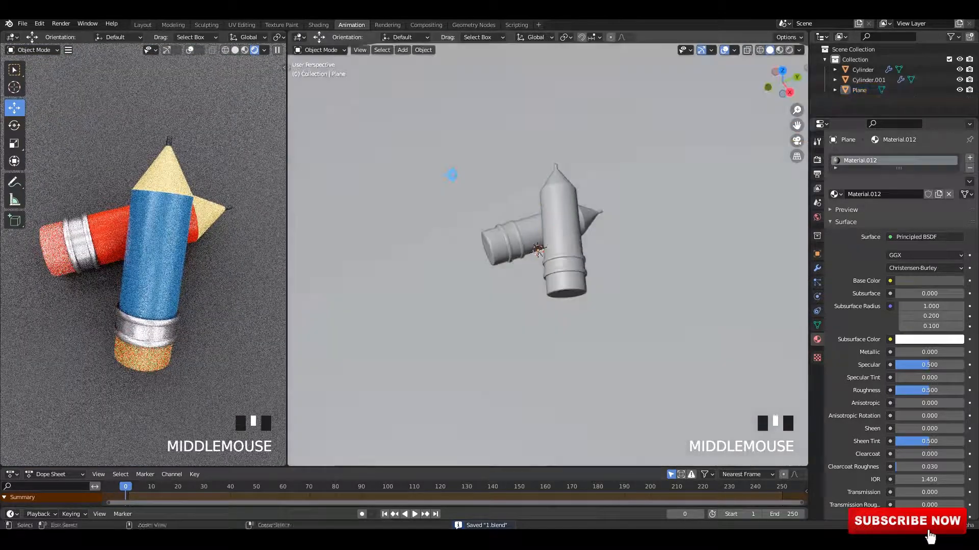
# Step: Enable denoising for viewport and render sampling in the render settings and save
pyautogui.click(818, 161)
pyautogui.click(818, 175)
pyautogui.click(817, 161)
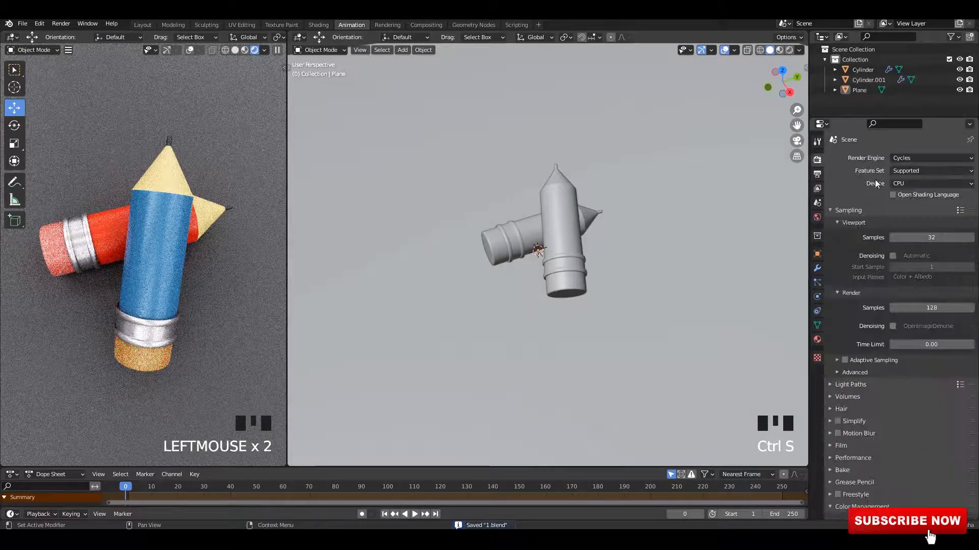
pyautogui.click(892, 256)
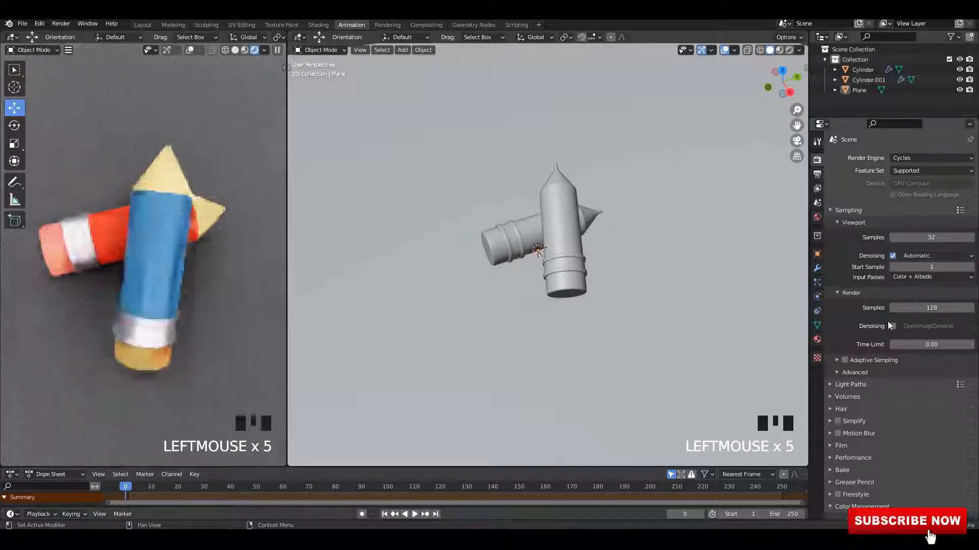
pyautogui.click(892, 326)
pyautogui.click(847, 223)
pyautogui.click(839, 235)
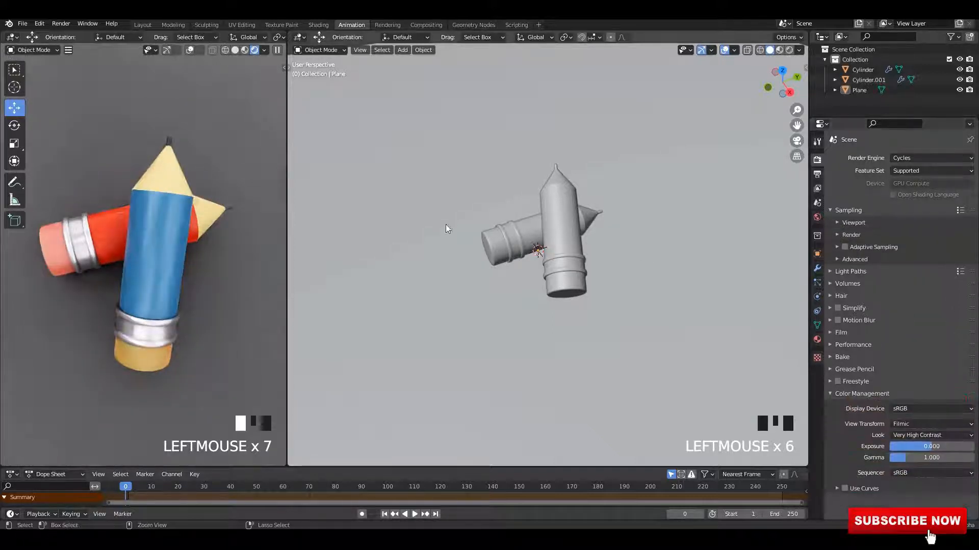
pyautogui.hotkey('ctrl', 's')
# Step: Add an area light and move it above the pencils, then save
pyautogui.moveTo(446, 224); pyautogui.dragTo(460, 201, button='middle')
pyautogui.hotkey('shift', 'a')
pyautogui.moveTo(448, 327)
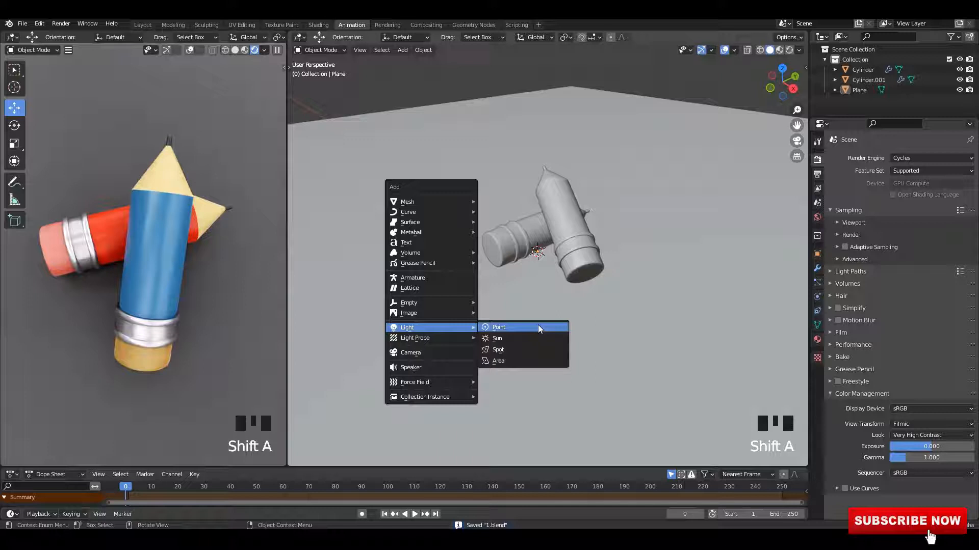
pyautogui.click(518, 362)
pyautogui.keyDown('alt'); pyautogui.moveTo(518, 363); pyautogui.dragTo(497, 367, button='middle'); pyautogui.keyUp('alt')
pyautogui.press('g')
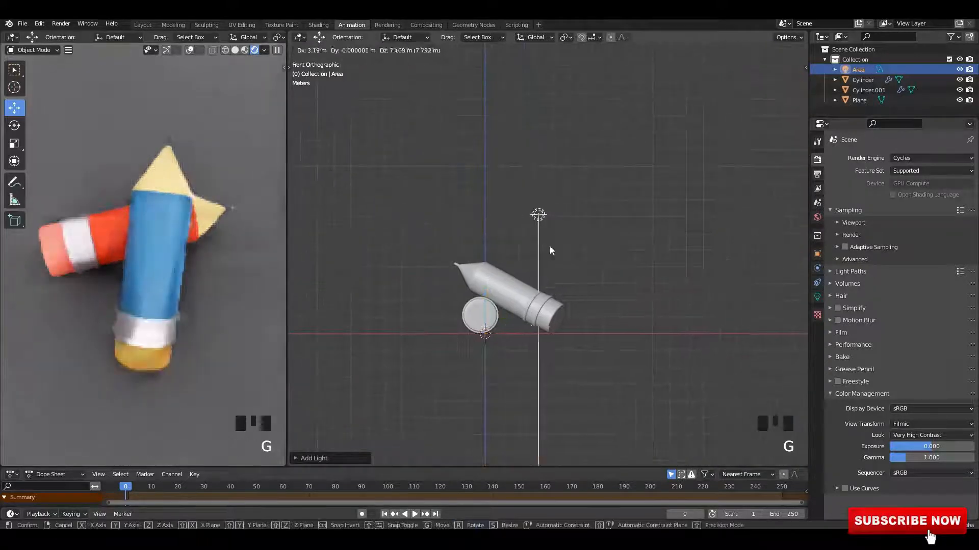
pyautogui.click(550, 250)
pyautogui.press('s')
pyautogui.press('g')
pyautogui.click(577, 298)
pyautogui.hotkey('ctrl', 's')
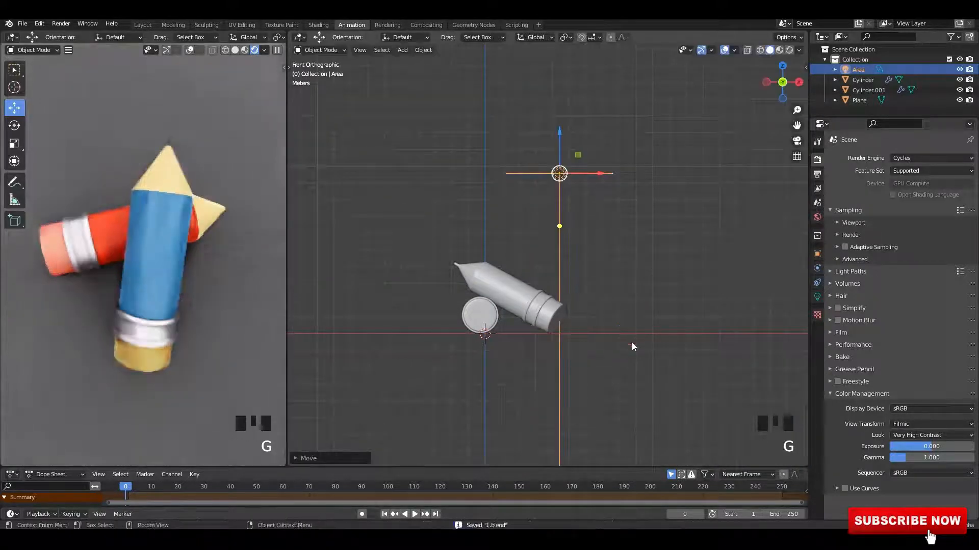
# Step: Rotate the area light toward the pencils and set its shape to Ellipse
pyautogui.press('r')
pyautogui.click(555, 345)
pyautogui.hotkey('ctrl', 's')
pyautogui.click(816, 298)
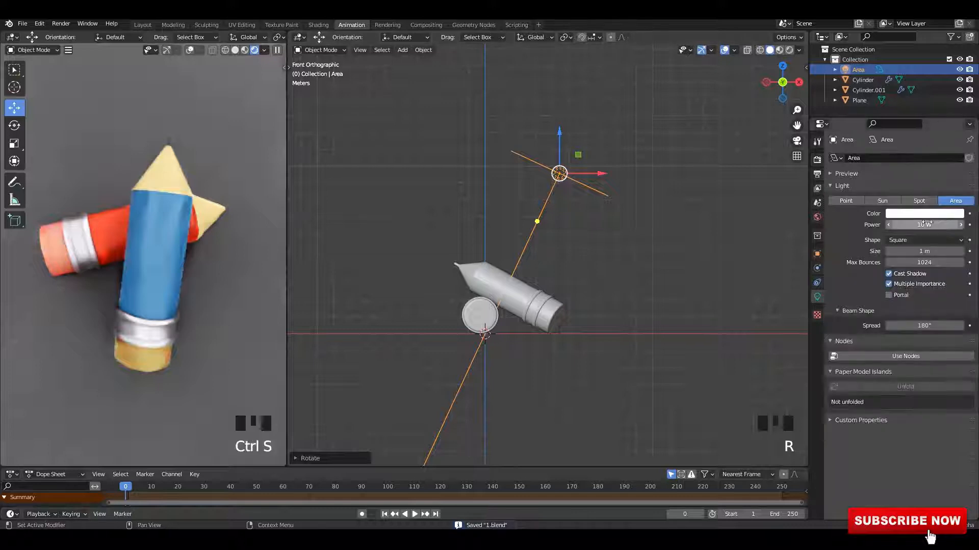
pyautogui.click(906, 244)
pyautogui.click(900, 286)
# Step: Reposition the area light and set its power to 500 W
pyautogui.moveTo(609, 242); pyautogui.dragTo(593, 229, button='middle')
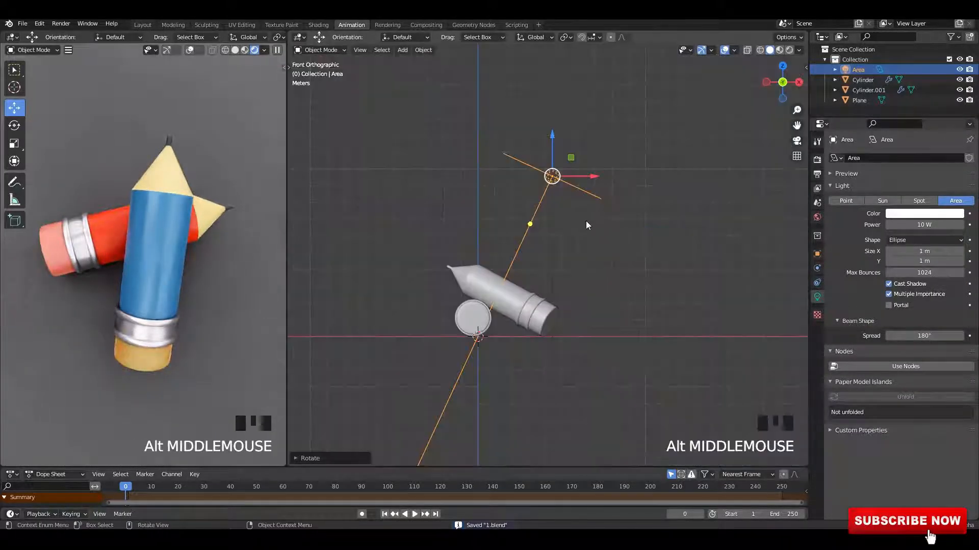
pyautogui.press('g')
pyautogui.click(614, 266)
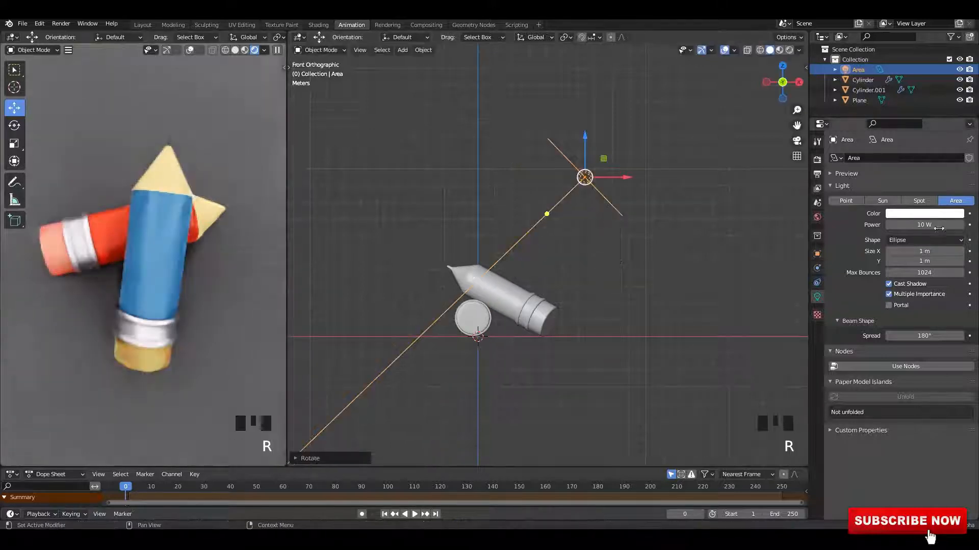
pyautogui.click(939, 222)
pyautogui.write('500')
pyautogui.press('Return')
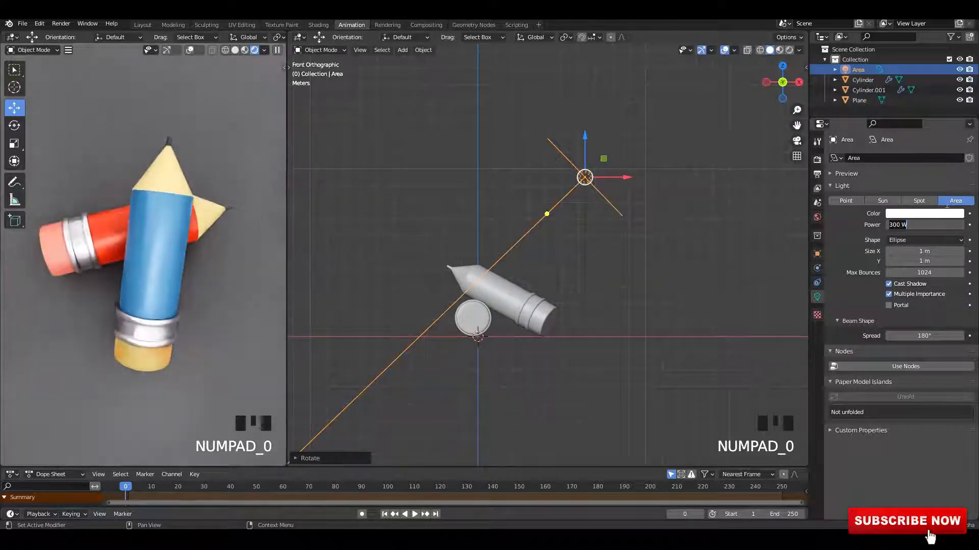
# Step: Move and rotate the area light in the side and top views to aim at the pencils, and save
pyautogui.keyDown('alt'); pyautogui.moveTo(564, 217); pyautogui.dragTo(568, 220, button='middle'); pyautogui.keyUp('alt')
pyautogui.press('g')
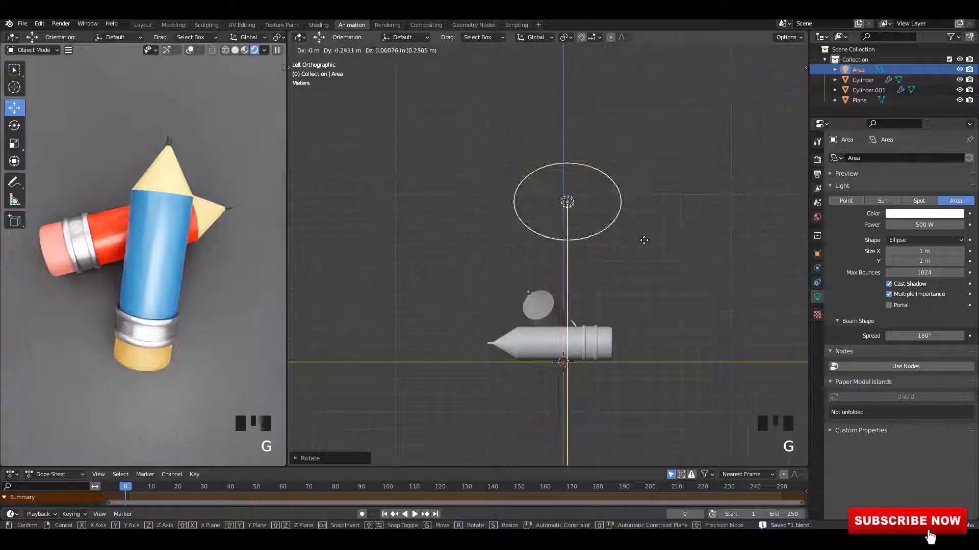
pyautogui.press('r')
pyautogui.click(636, 290)
pyautogui.keyDown('alt'); pyautogui.moveTo(710, 284); pyautogui.dragTo(683, 286, button='middle'); pyautogui.keyUp('alt')
pyautogui.keyDown('alt'); pyautogui.moveTo(673, 288); pyautogui.dragTo(670, 311, button='middle'); pyautogui.keyUp('alt')
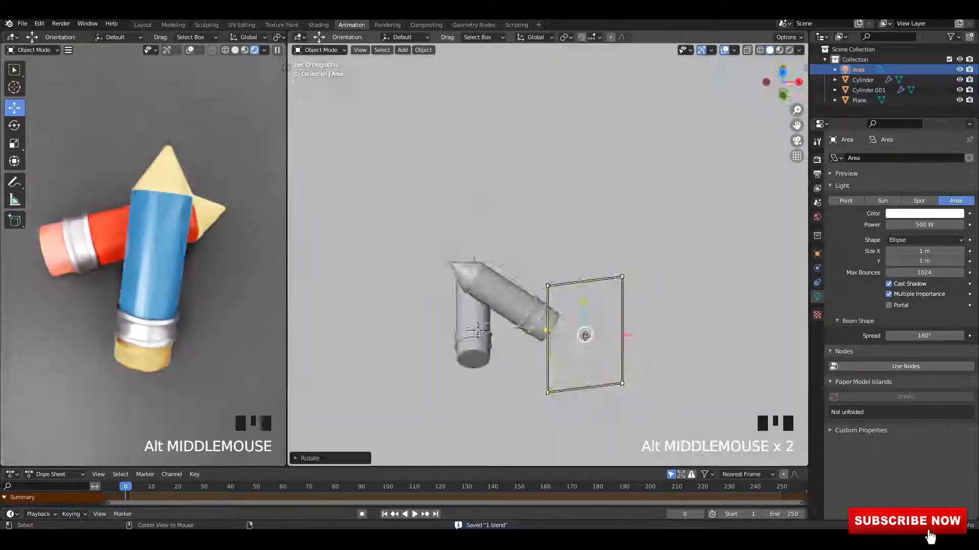
pyautogui.hotkey('ctrl', 's')
pyautogui.keyDown('shift'); pyautogui.moveTo(629, 336); pyautogui.dragTo(601, 271, button='middle'); pyautogui.keyUp('shift')
pyautogui.press('r')
pyautogui.press('g')
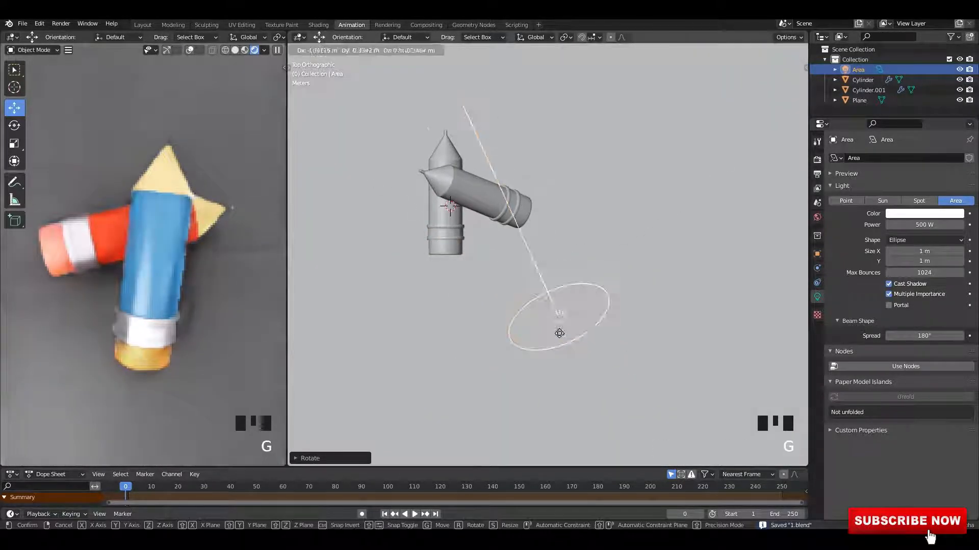
pyautogui.scroll(-2, 509, 254)
pyautogui.keyDown('shift'); pyautogui.moveTo(510, 254); pyautogui.dragTo(469, 321, button='middle'); pyautogui.keyUp('shift')
# Step: Duplicate the area light, rotate the copy to aim at the pencils from the other side, and save
pyautogui.hotkey('shift', 'd')
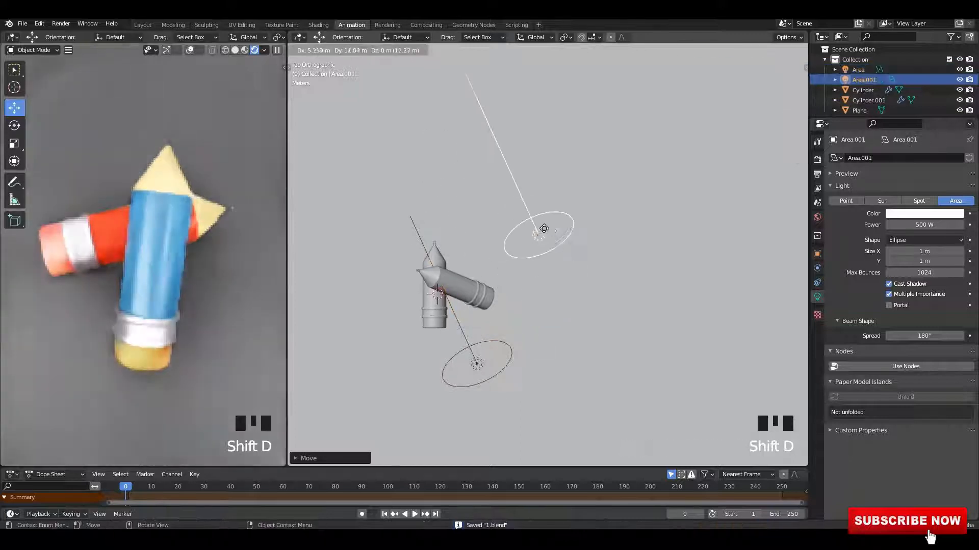
pyautogui.press('r')
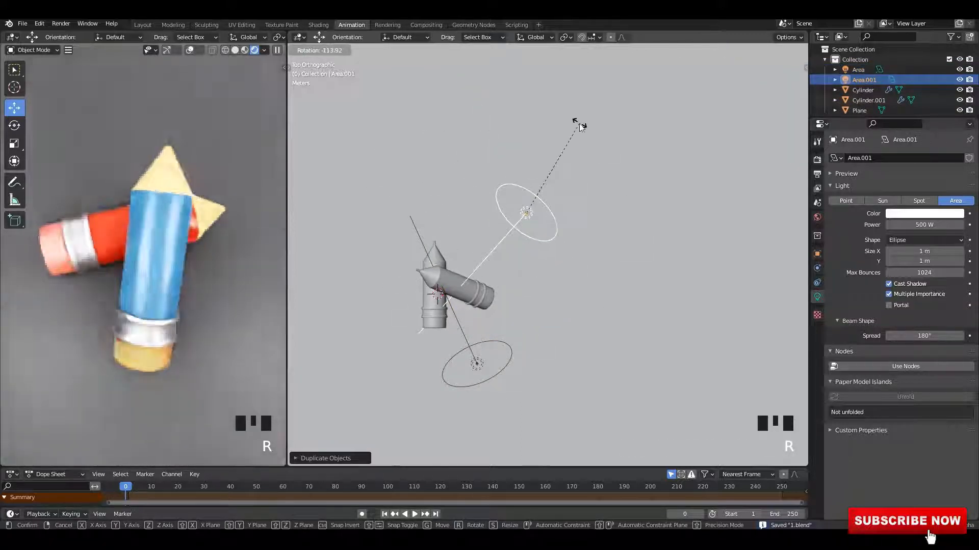
pyautogui.click(575, 133)
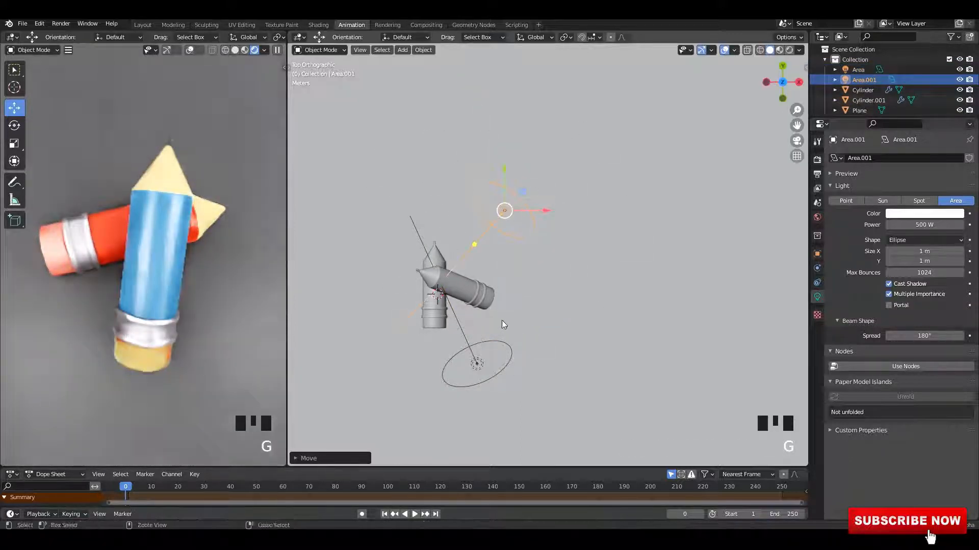
pyautogui.hotkey('ctrl', 's')
# Step: Select the lower area light and reposition it slightly
pyautogui.click(479, 365)
pyautogui.press('g')
pyautogui.click(488, 374)
# Step: Duplicate that light into a third area light, move it beside the pencils, rotate it toward them, and save
pyautogui.hotkey('shift', 'd')
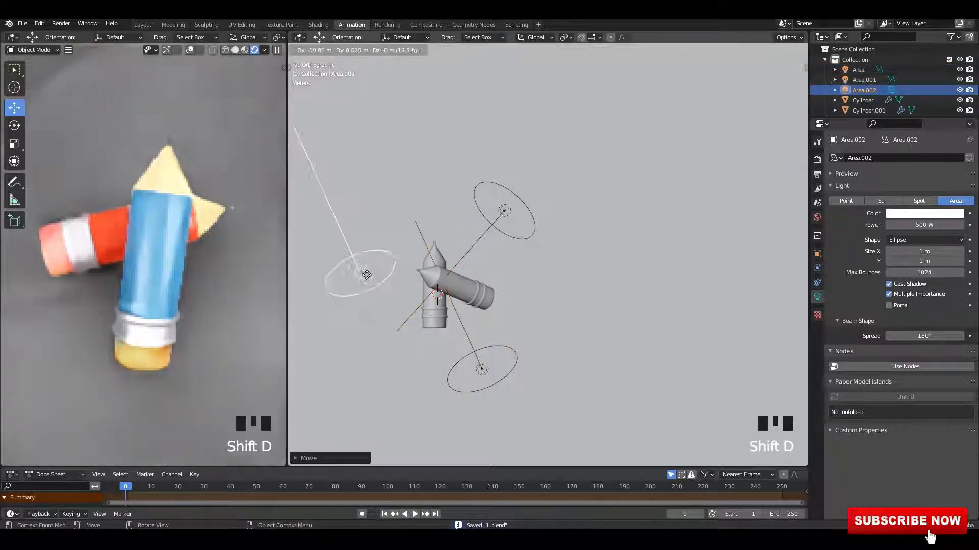
pyautogui.keyDown('alt'); pyautogui.moveTo(372, 282); pyautogui.dragTo(459, 273, button='middle'); pyautogui.keyUp('alt')
pyautogui.keyDown('alt'); pyautogui.moveTo(443, 260); pyautogui.dragTo(504, 292, button='middle'); pyautogui.keyUp('alt')
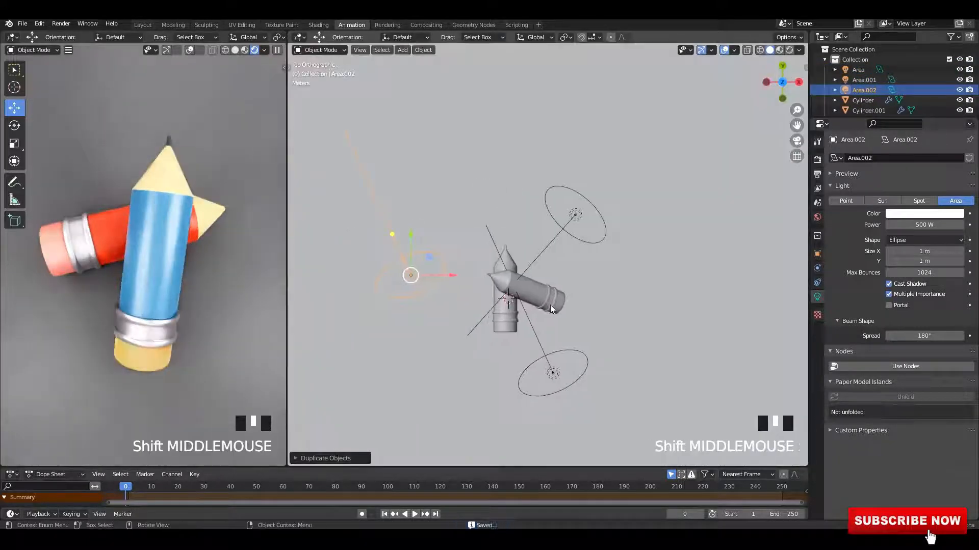
pyautogui.press('r')
pyautogui.keyDown('alt'); pyautogui.moveTo(433, 326); pyautogui.dragTo(436, 298, button='middle'); pyautogui.keyUp('alt')
pyautogui.keyDown('alt'); pyautogui.moveTo(469, 296); pyautogui.dragTo(492, 302, button='middle'); pyautogui.keyUp('alt')
pyautogui.hotkey('ctrl', 's')
# Step: Move the third area light in the front view and save
pyautogui.press('g')
pyautogui.click(473, 288)
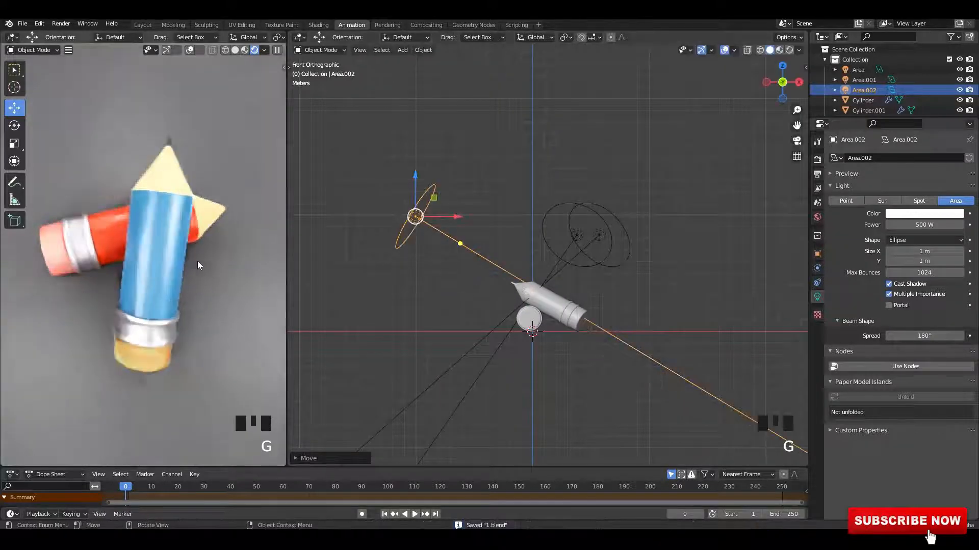
pyautogui.moveTo(227, 253); pyautogui.dragTo(201, 247, button='middle')
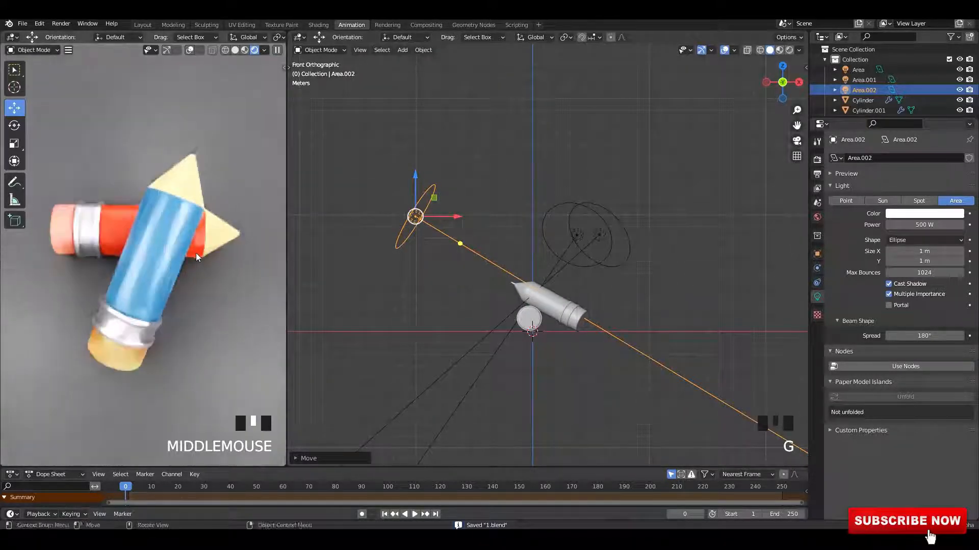
pyautogui.hotkey('ctrl', 's')
# Step: Add a camera and align it to the current viewport view
pyautogui.moveTo(642, 251); pyautogui.dragTo(528, 233, button='middle')
pyautogui.hotkey('shift', 'a')
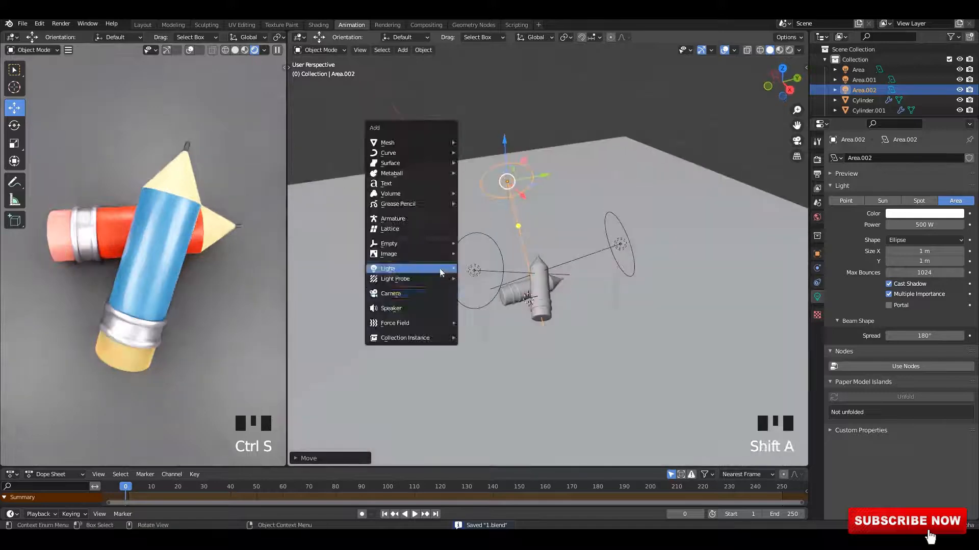
pyautogui.click(411, 292)
pyautogui.moveTo(412, 292); pyautogui.dragTo(601, 262, button='middle')
pyautogui.scroll(2, 595, 252)
pyautogui.press('ctrl+alt+KP_0')
pyautogui.scroll(3, 600, 261)
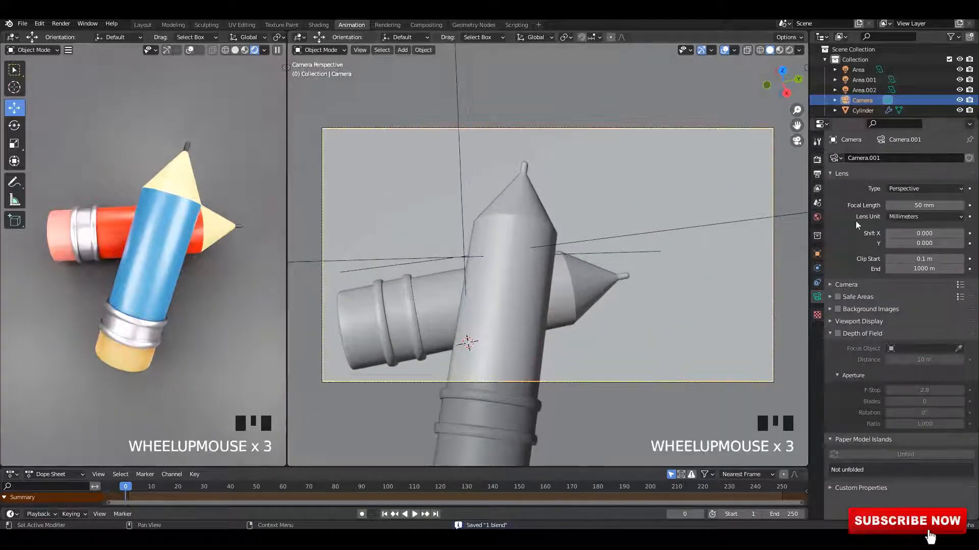
# Step: Set the render resolution to 800 × 800 px in the output settings
pyautogui.click(816, 160)
pyautogui.click(817, 174)
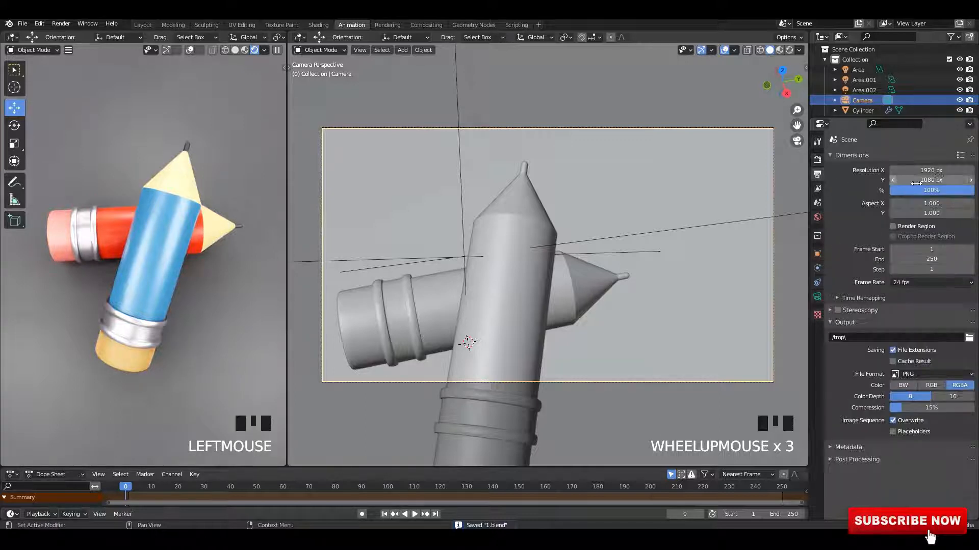
pyautogui.write('800')
pyautogui.click(939, 180)
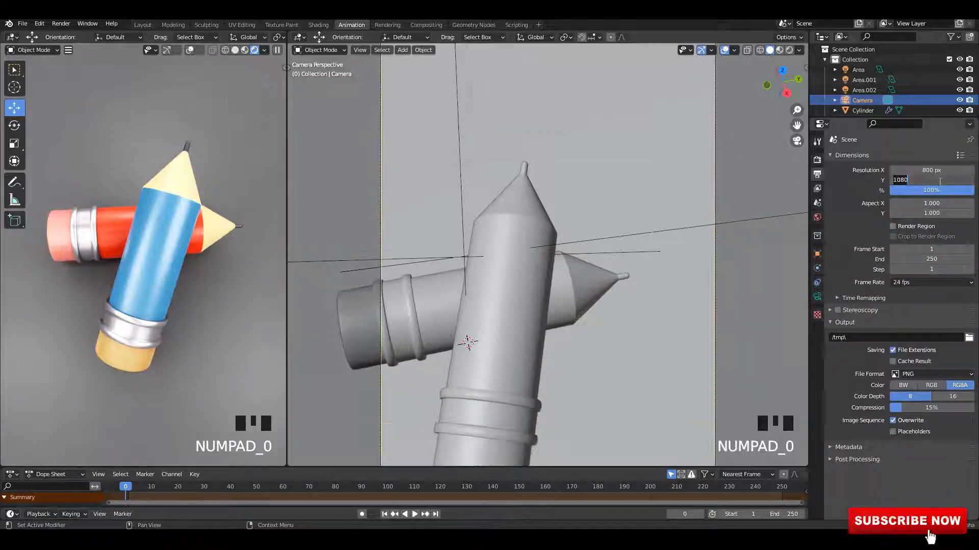
pyautogui.write('800')
pyautogui.press('Return')
pyautogui.scroll(-3, 652, 213)
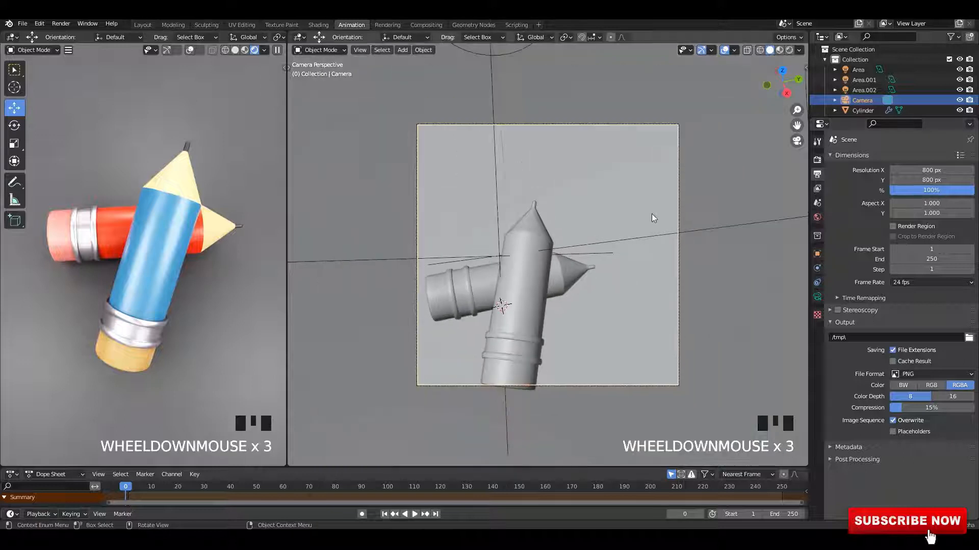
# Step: Lock the camera to the view and the view to the 3D cursor
pyautogui.scroll(2, 651, 213)
pyautogui.press('n')
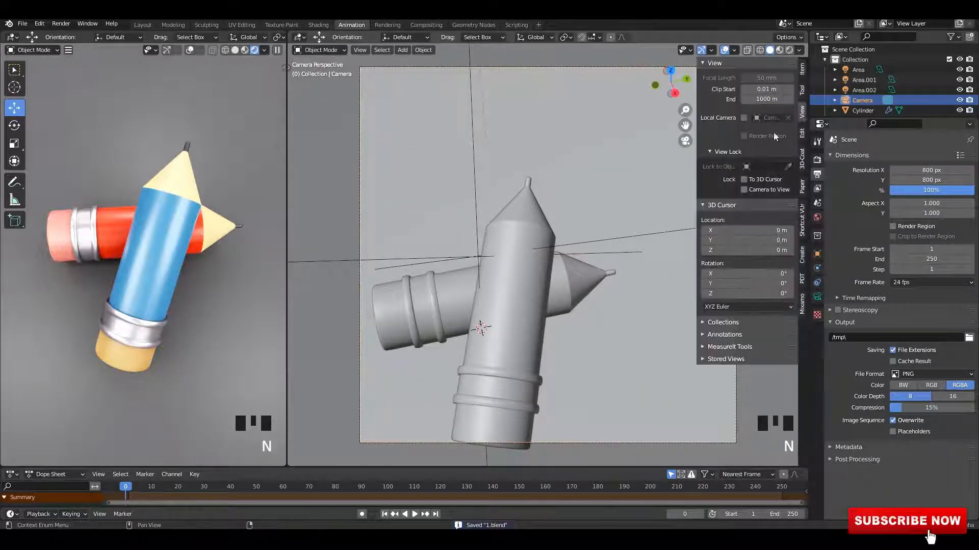
pyautogui.click(744, 189)
pyautogui.click(745, 179)
pyautogui.click(744, 179)
pyautogui.press('n')
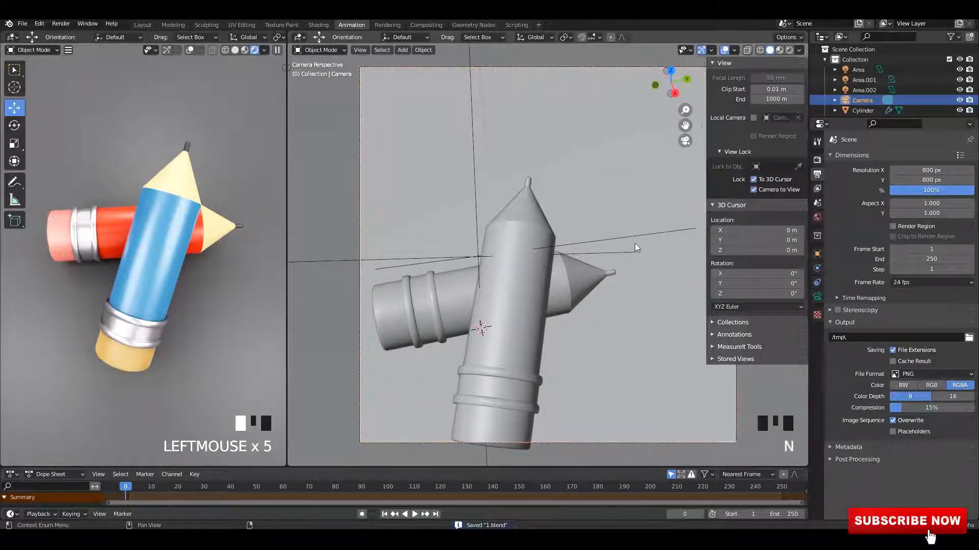
# Step: Frame the crossed pencils inside the camera view and save
pyautogui.scroll(-1, 612, 250)
pyautogui.scroll(1, 604, 211)
pyautogui.moveTo(572, 264)
pyautogui.keyDown('shift'); pyautogui.mouseDown(button='middle')
pyautogui.moveTo(599, 209)
pyautogui.moveTo(631, 210)
pyautogui.moveTo(558, 216)
pyautogui.moveTo(601, 199)
pyautogui.moveTo(608, 208)
pyautogui.mouseUp(button='middle'); pyautogui.keyUp('shift')
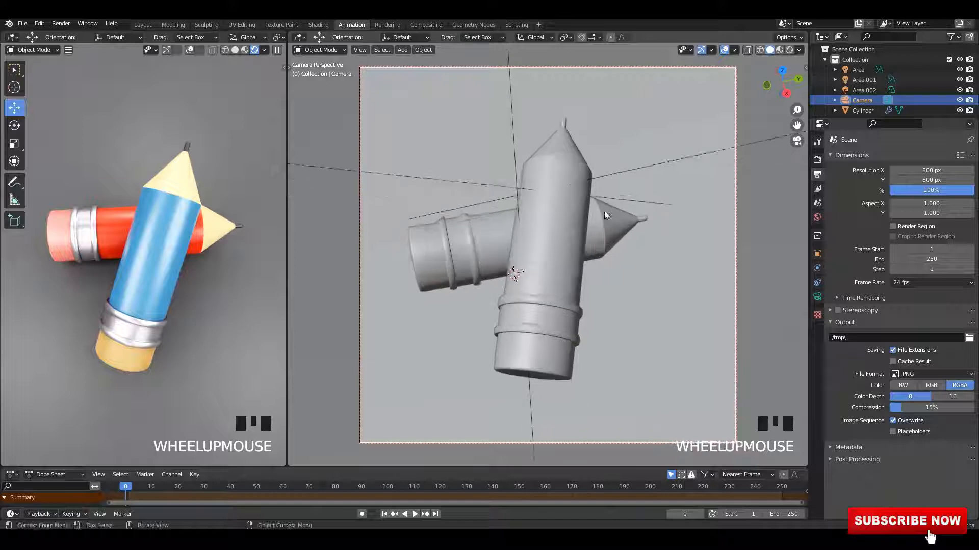
pyautogui.scroll(1, 594, 216)
pyautogui.scroll(-1, 600, 210)
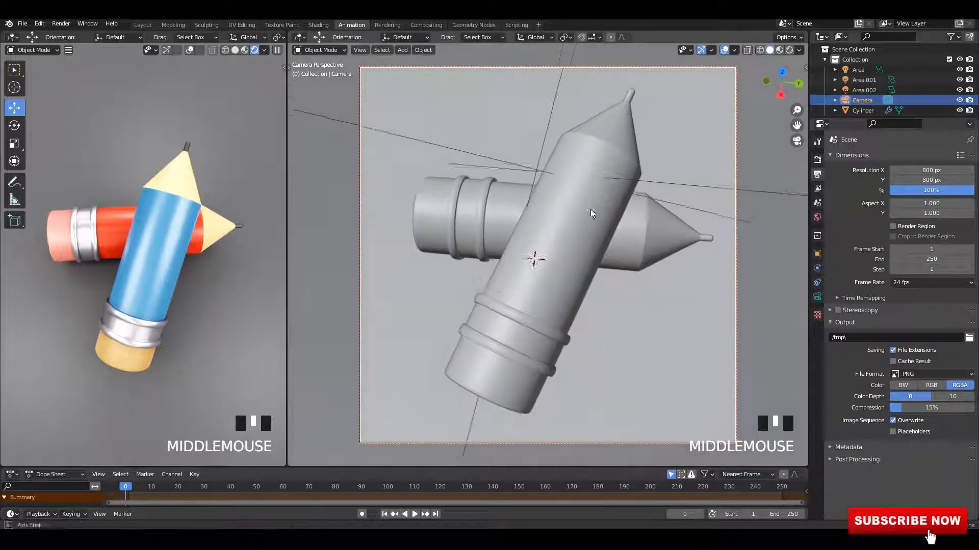
pyautogui.hotkey('ctrl', 's')
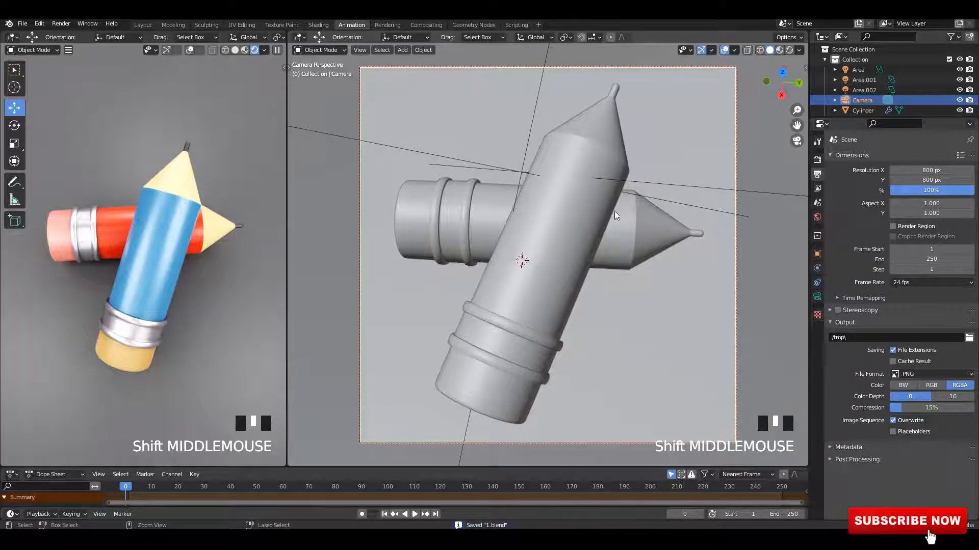
# Step: Switch the rendered viewport to the camera view and render an image
pyautogui.click(222, 124)
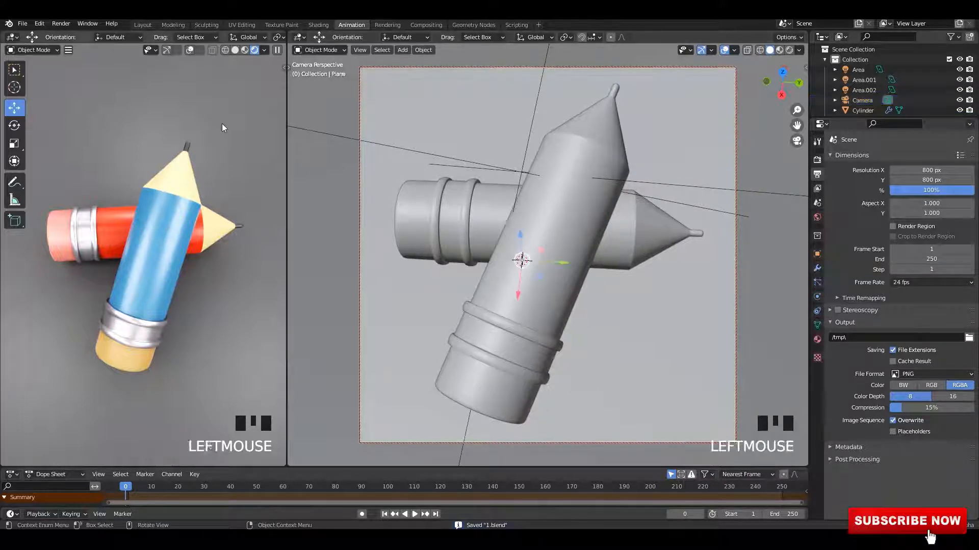
pyautogui.press('KP_0')
pyautogui.click(61, 23)
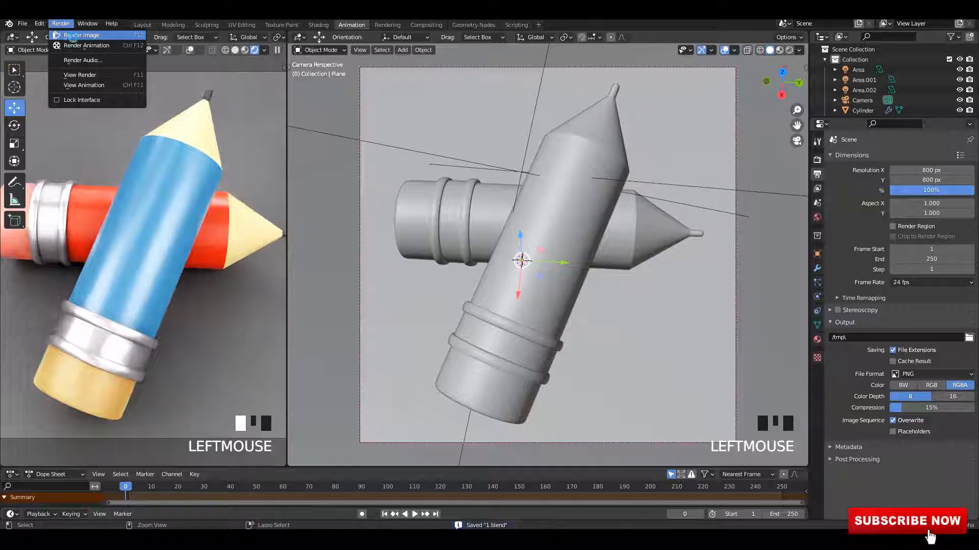
pyautogui.click(77, 35)
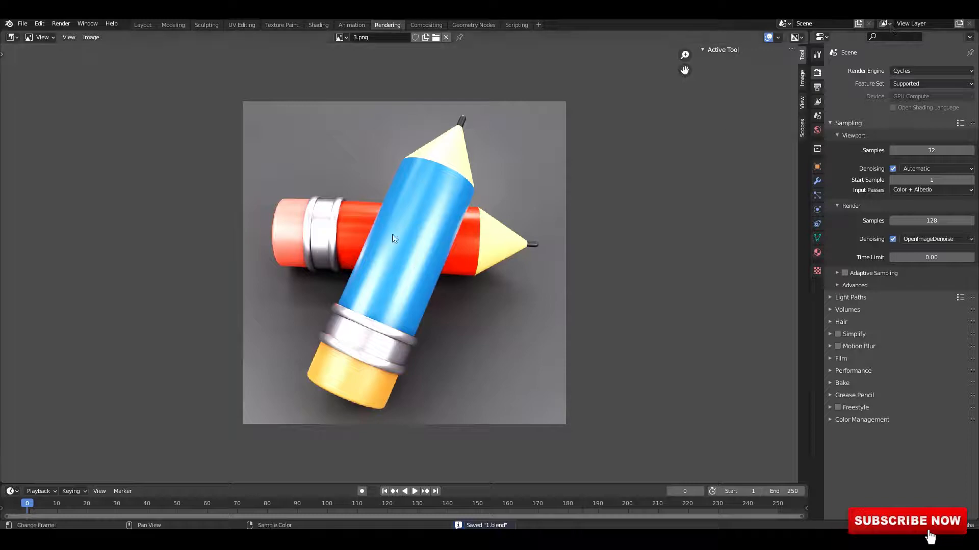
# Step: Return to the Layout workspace and switch the viewport to rendered shading
pyautogui.click(144, 25)
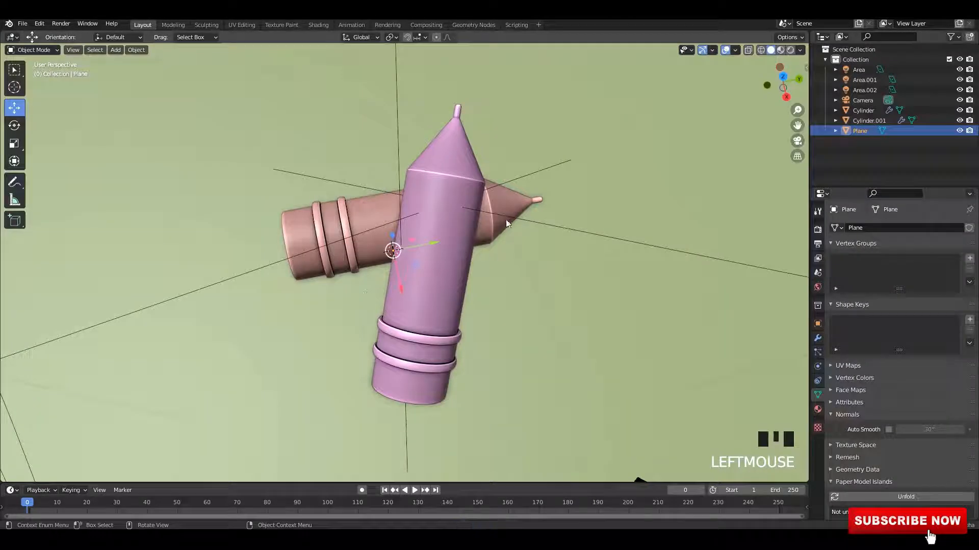
pyautogui.moveTo(507, 223); pyautogui.dragTo(540, 209, button='middle')
pyautogui.click(781, 50)
pyautogui.scroll(2, 597, 168)
pyautogui.moveTo(598, 185)
pyautogui.mouseDown(button='middle')
pyautogui.moveTo(549, 183)
pyautogui.moveTo(583, 179)
pyautogui.moveTo(681, 73)
pyautogui.mouseUp(button='middle')
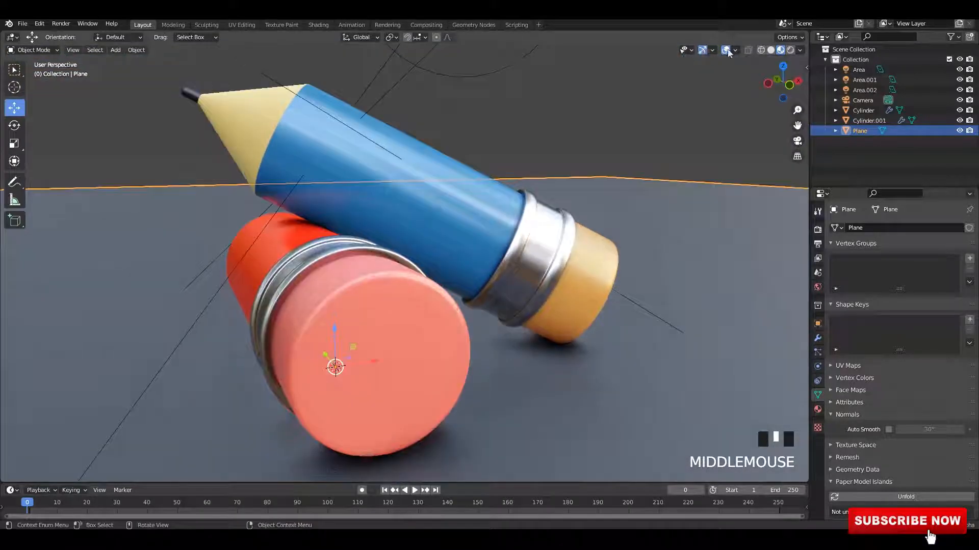
# Step: Set the viewport preview lighting strength to about 1.2
pyautogui.moveTo(599, 126)
pyautogui.mouseDown(button='middle')
pyautogui.moveTo(509, 119)
pyautogui.moveTo(511, 173)
pyautogui.moveTo(601, 153)
pyautogui.moveTo(799, 51)
pyautogui.mouseUp(button='middle')
pyautogui.scroll(2, 510, 177)
pyautogui.click(799, 50)
pyautogui.moveTo(769, 171); pyautogui.dragTo(778, 171)
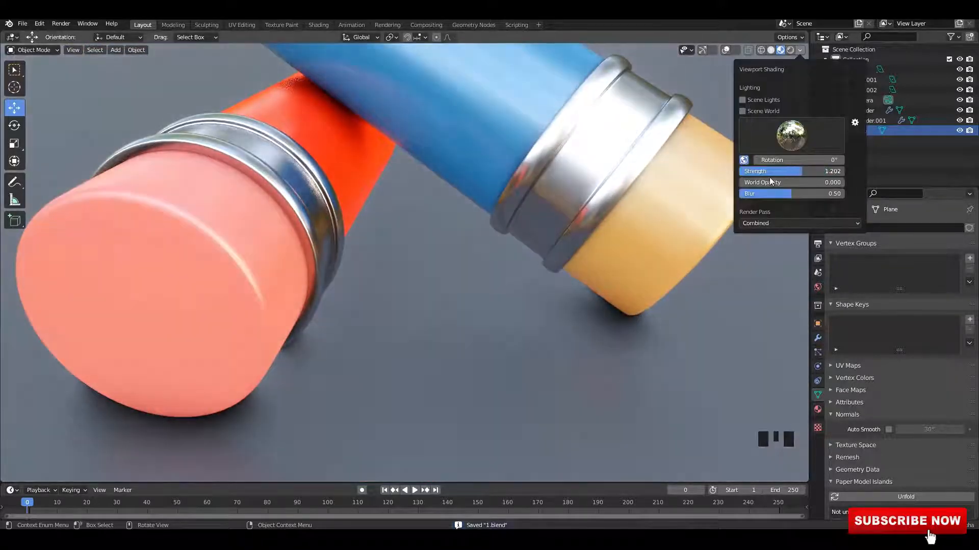
# Step: Split the viewport, turn one half into an Image Editor showing the render, and save
pyautogui.click(713, 179)
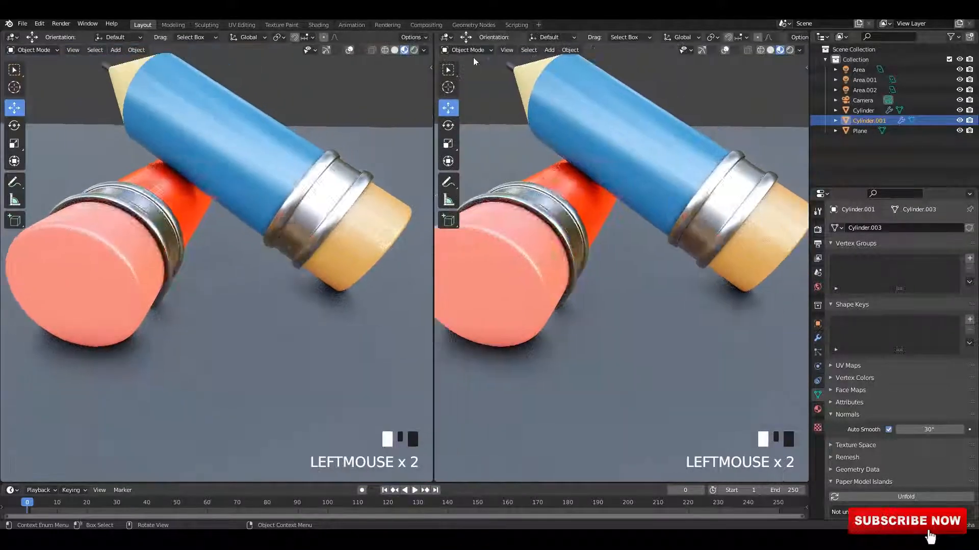
pyautogui.click(446, 36)
pyautogui.click(466, 88)
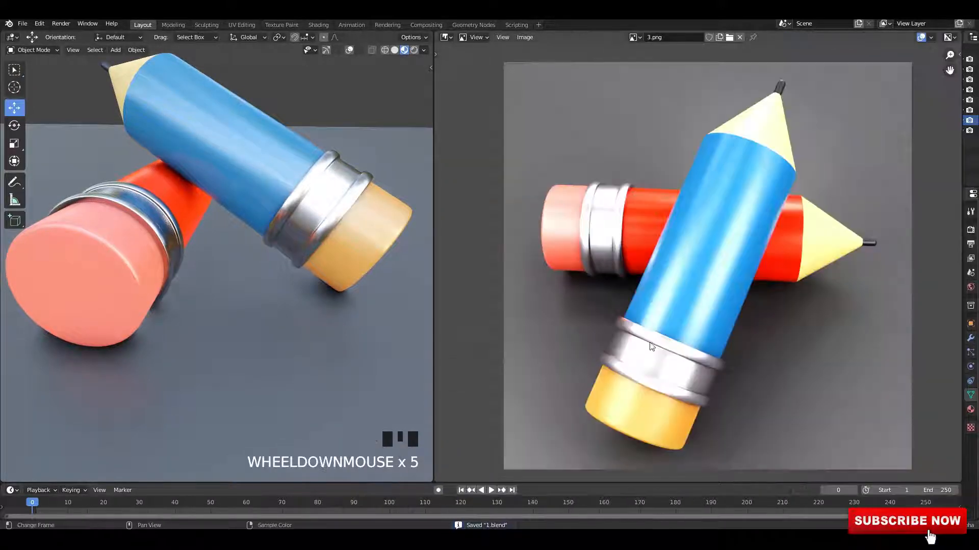
pyautogui.moveTo(238, 257)
pyautogui.mouseDown(button='middle')
pyautogui.moveTo(219, 291)
pyautogui.moveTo(339, 234)
pyautogui.moveTo(274, 221)
pyautogui.mouseUp(button='middle')
pyautogui.hotkey('ctrl', 's')
# Step: Compare the pencils in solid, material preview and rendered viewport shading
pyautogui.click(395, 50)
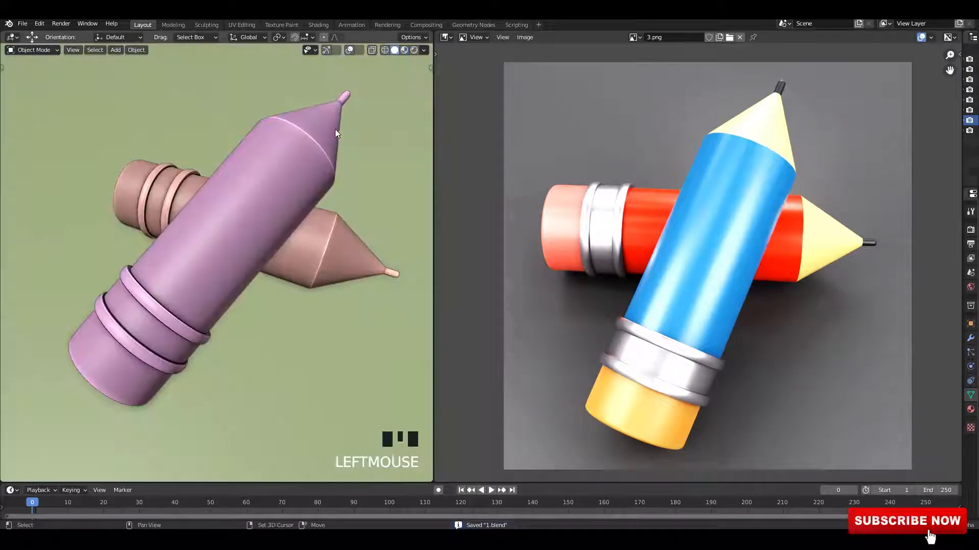
pyautogui.moveTo(335, 130)
pyautogui.mouseDown(button='middle')
pyautogui.moveTo(335, 172)
pyautogui.moveTo(314, 177)
pyautogui.mouseUp(button='middle')
pyautogui.click(424, 50)
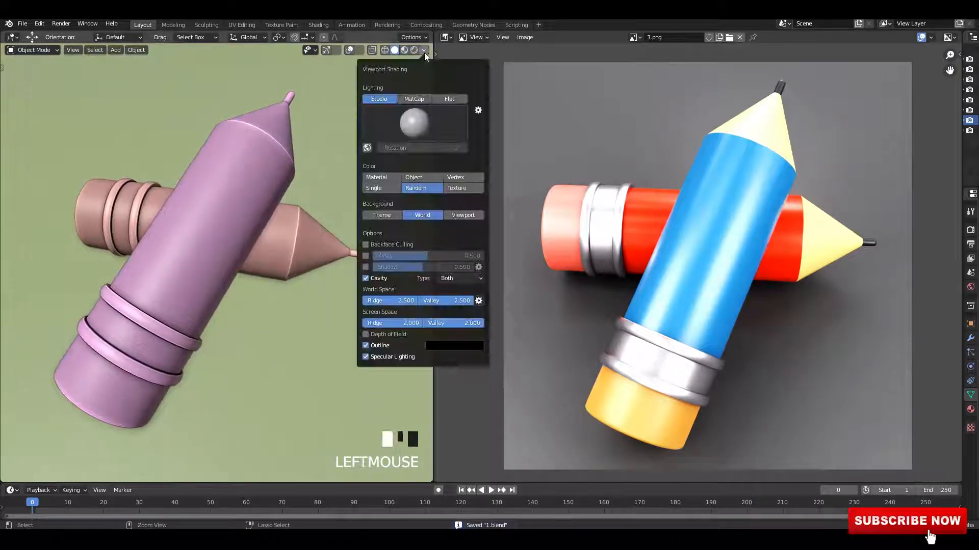
pyautogui.click(404, 50)
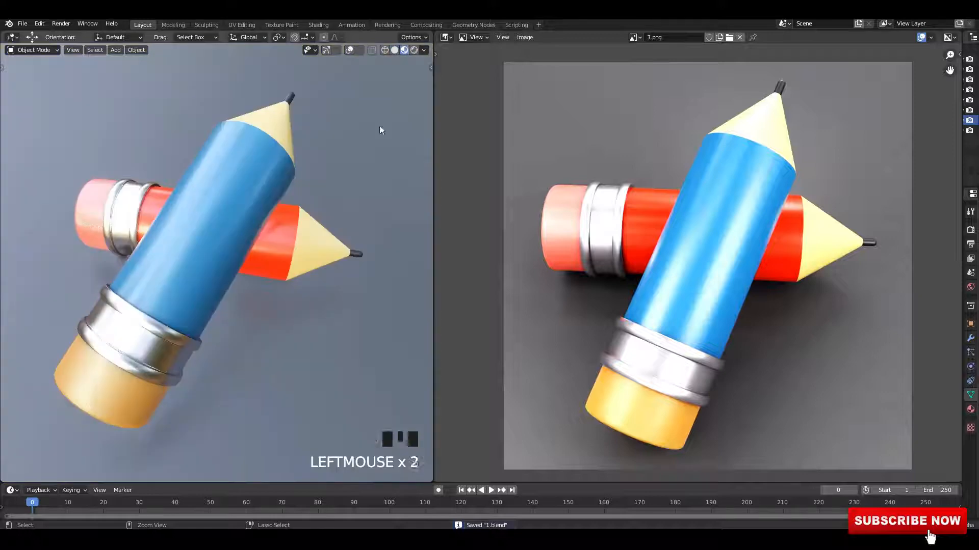
pyautogui.click(379, 125)
pyautogui.click(414, 50)
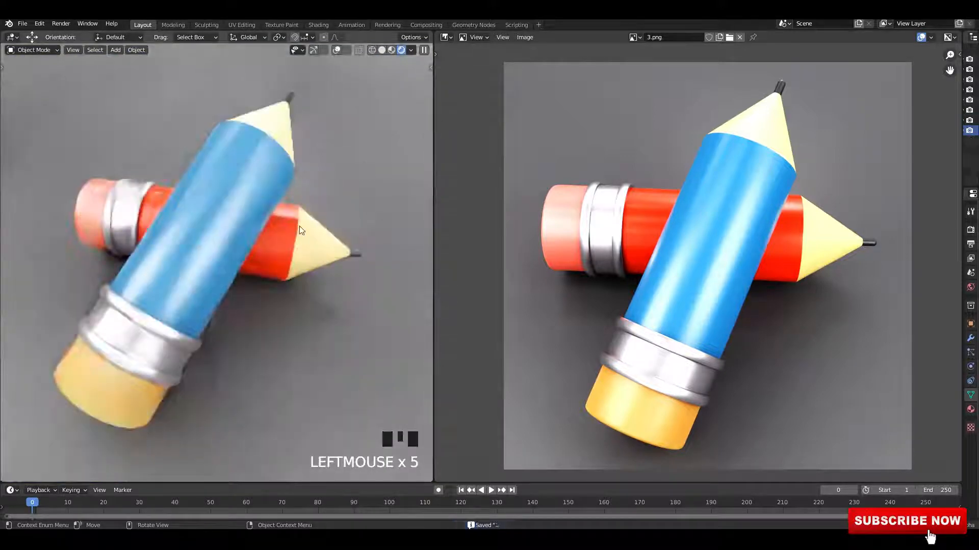
# Step: Orbit and zoom the rendered viewport to inspect the eraser end closely
pyautogui.click(391, 51)
pyautogui.moveTo(377, 82)
pyautogui.mouseDown(button='middle')
pyautogui.moveTo(337, 140)
pyautogui.moveTo(326, 192)
pyautogui.moveTo(310, 204)
pyautogui.mouseUp(button='middle')
pyautogui.scroll(3, 332, 142)
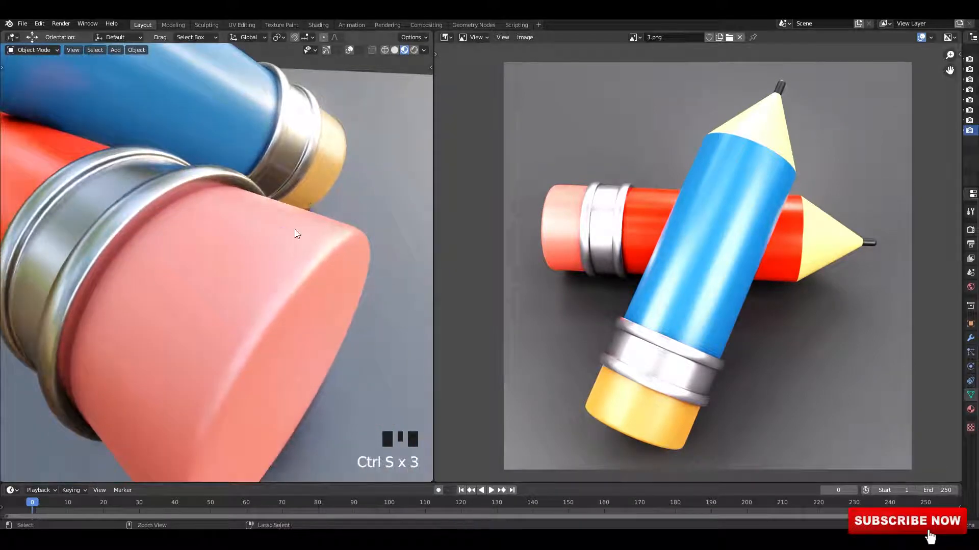
pyautogui.scroll(1, 724, 195)
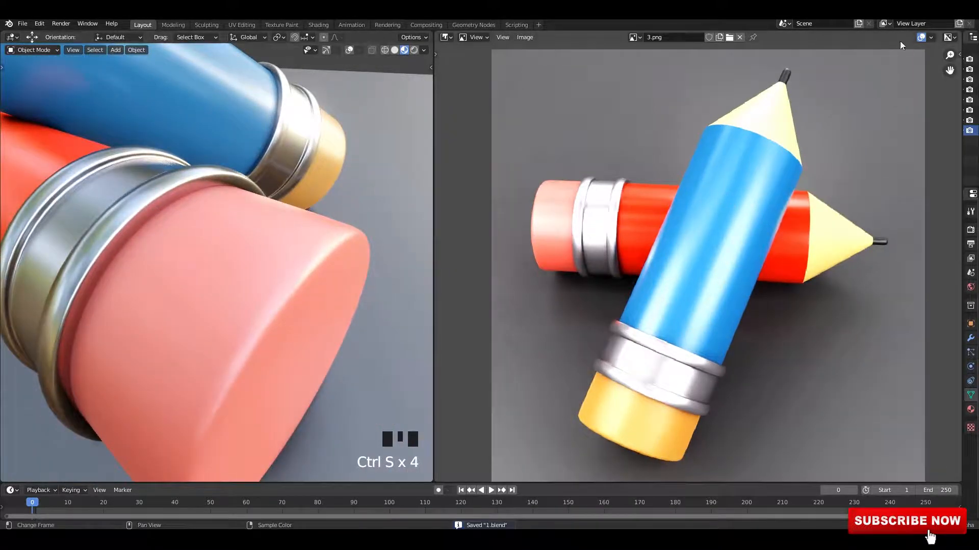